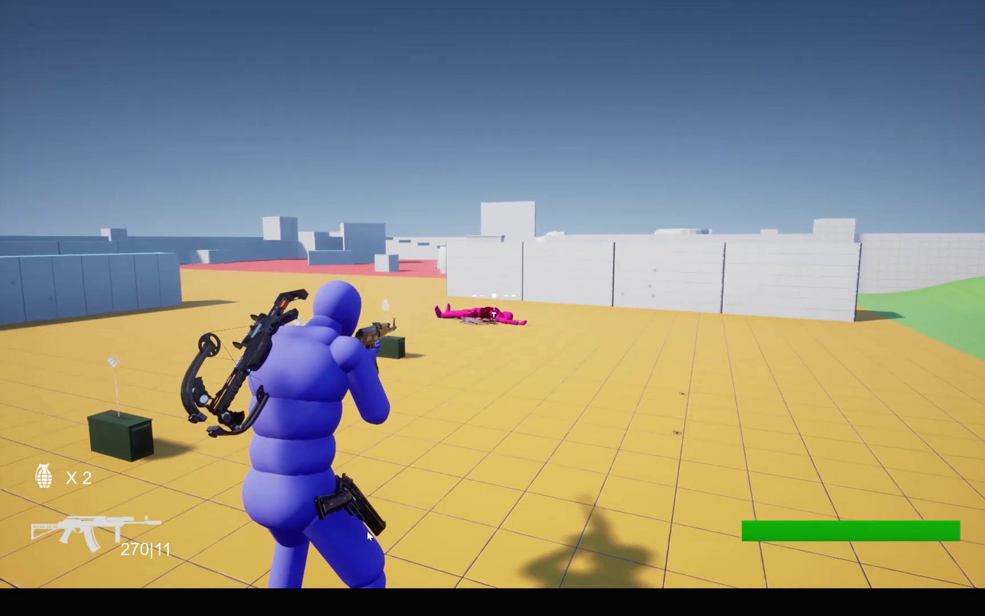
Step: Restart Play-in-Editor, fire the pistol, holster it and equip the rifle
key("Escape")
key("alt+p")
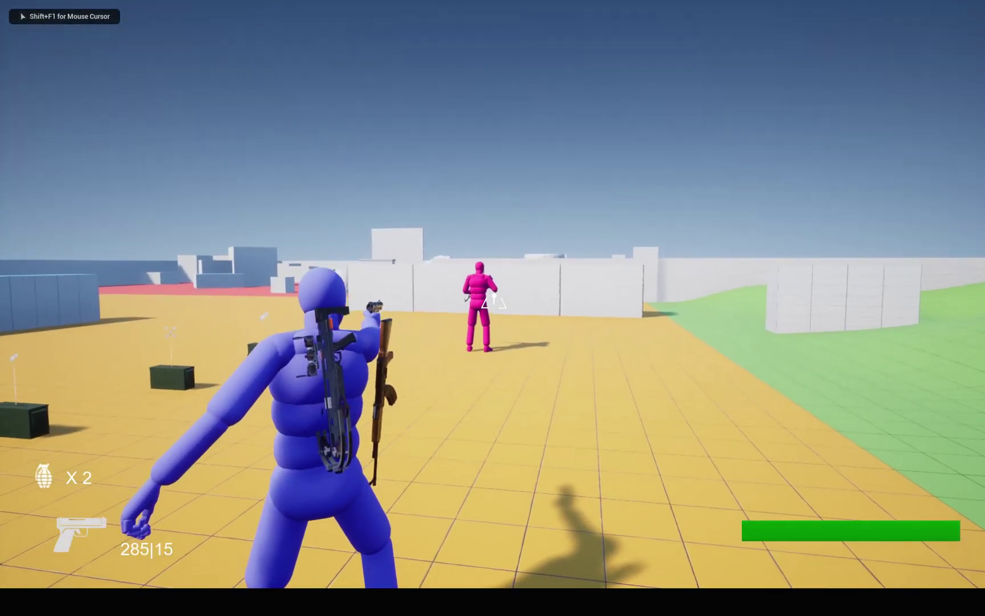
left_click(487, 304)
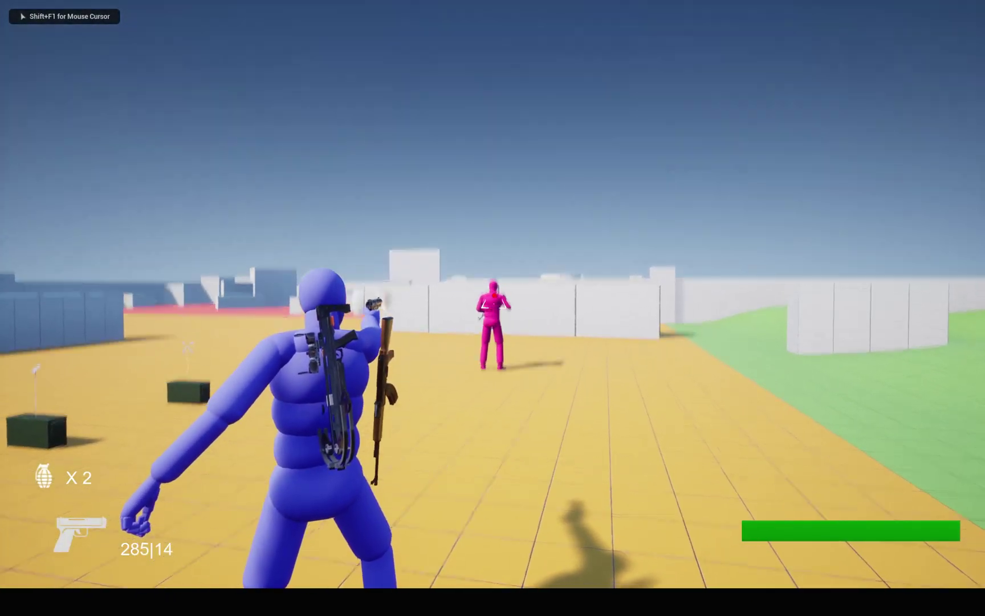
key("x")
key("1")
Step: Shoot down the pink enemy with the rifle and stop play back to the level editor
left_click(493, 308)
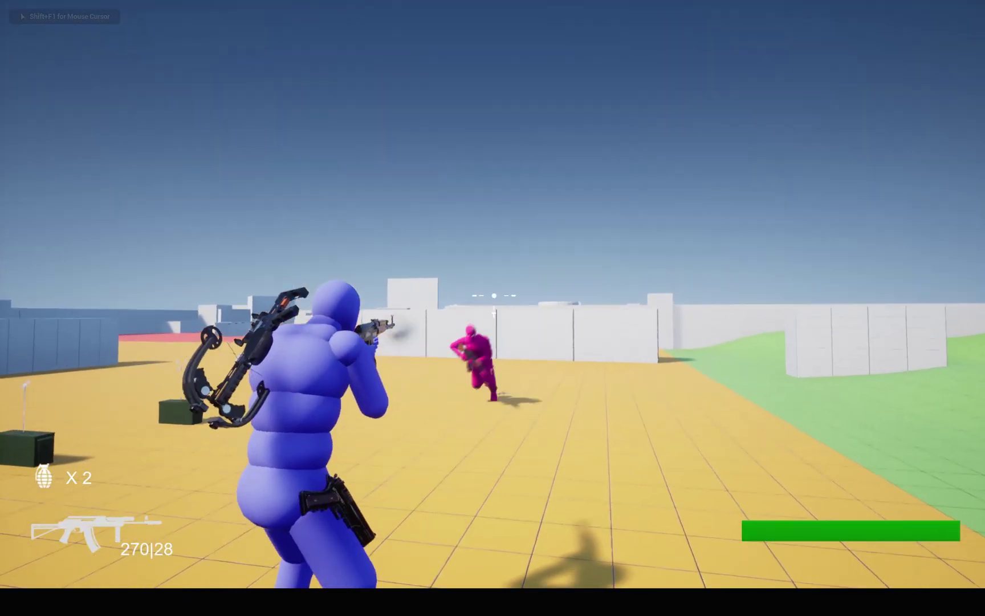
left_click(493, 308)
key("shift+F1")
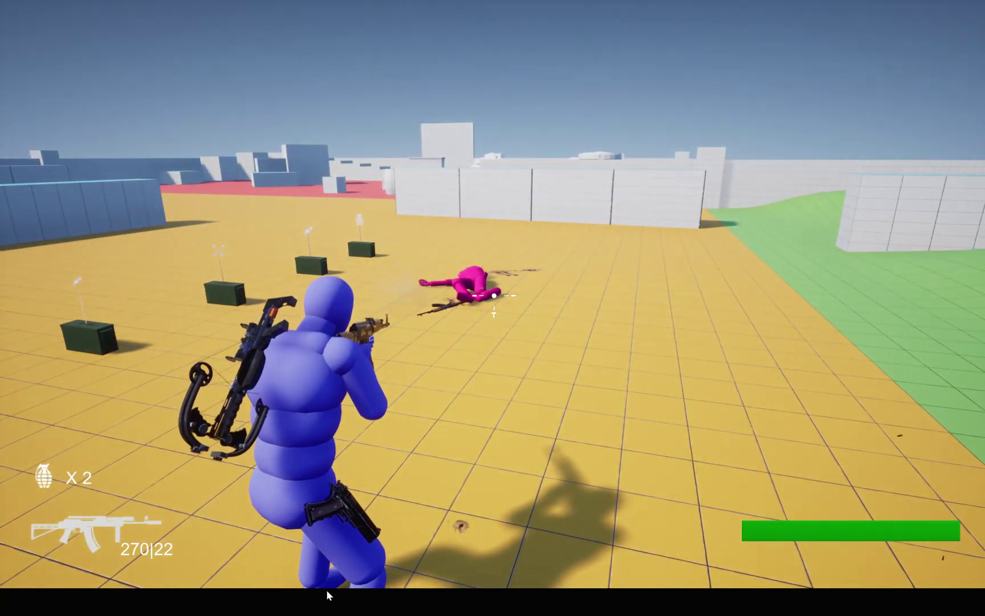
key("Escape")
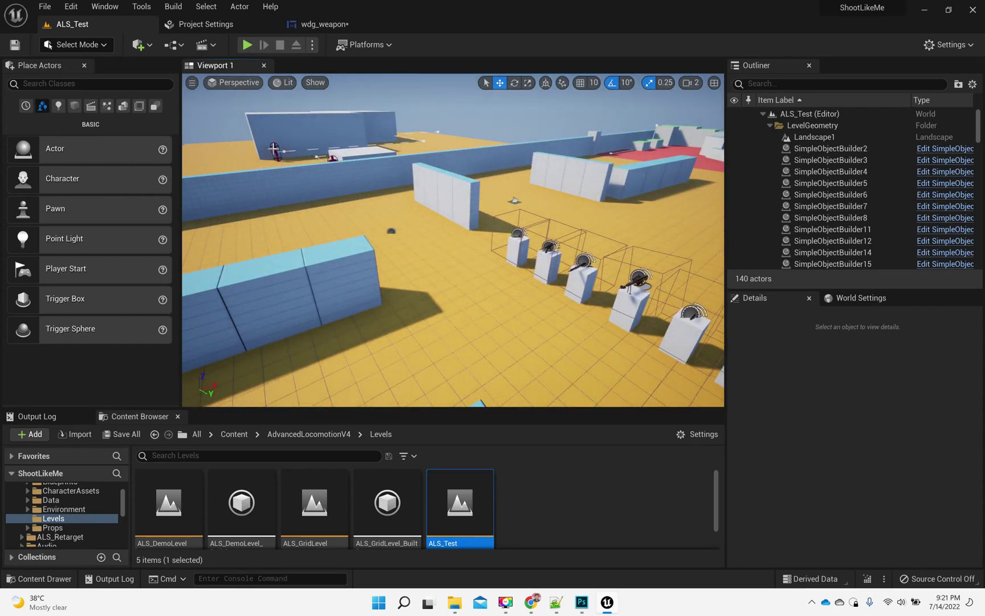
Step: Move ALS_NPC_Patrolling3 to a new floor spot and run a quick play-test
left_click(274, 150)
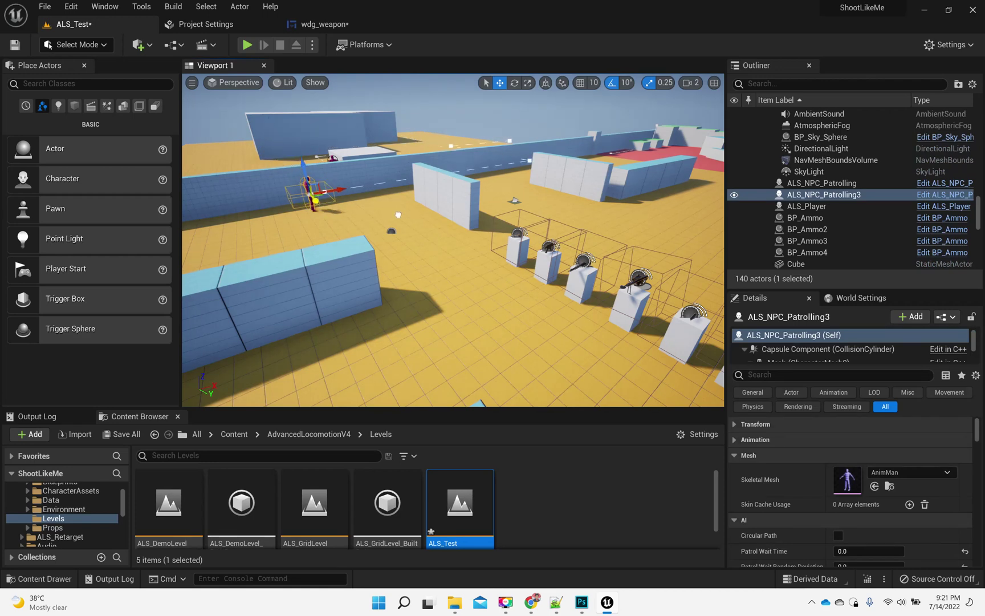
left_click_drag(280, 154, 337, 223)
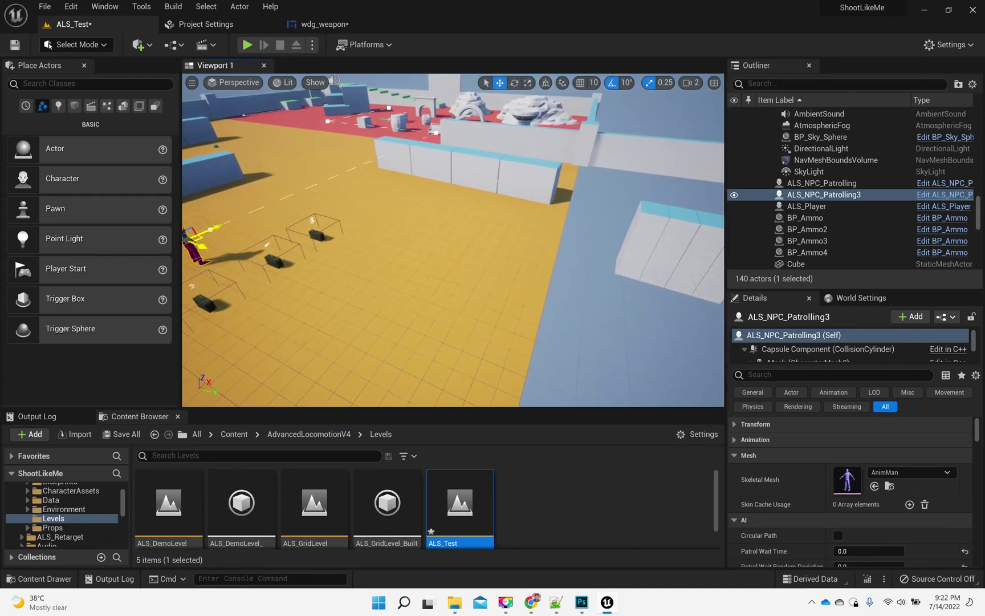
right_click_drag(280, 329, 281, 329)
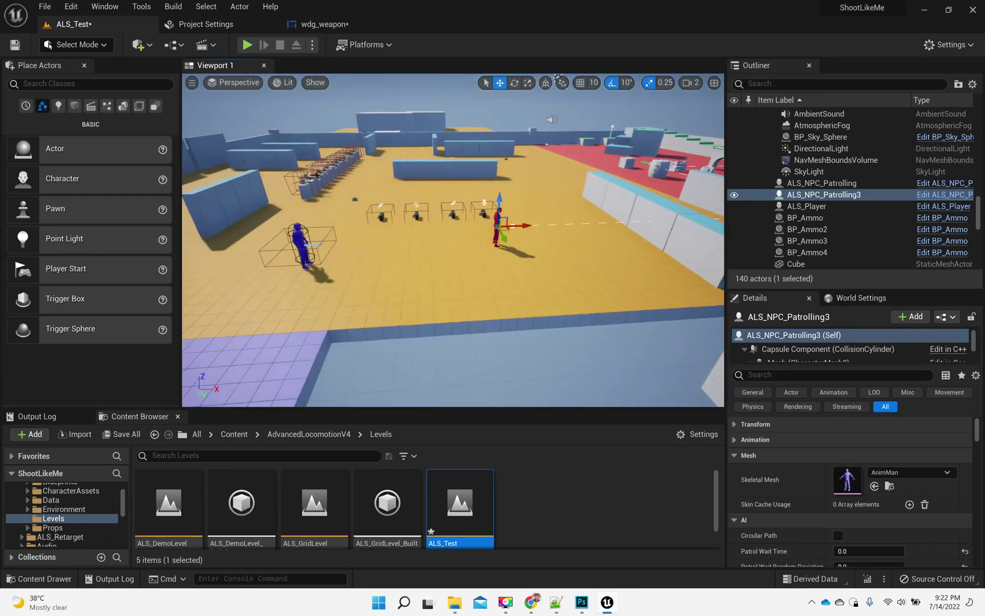
key("alt+p")
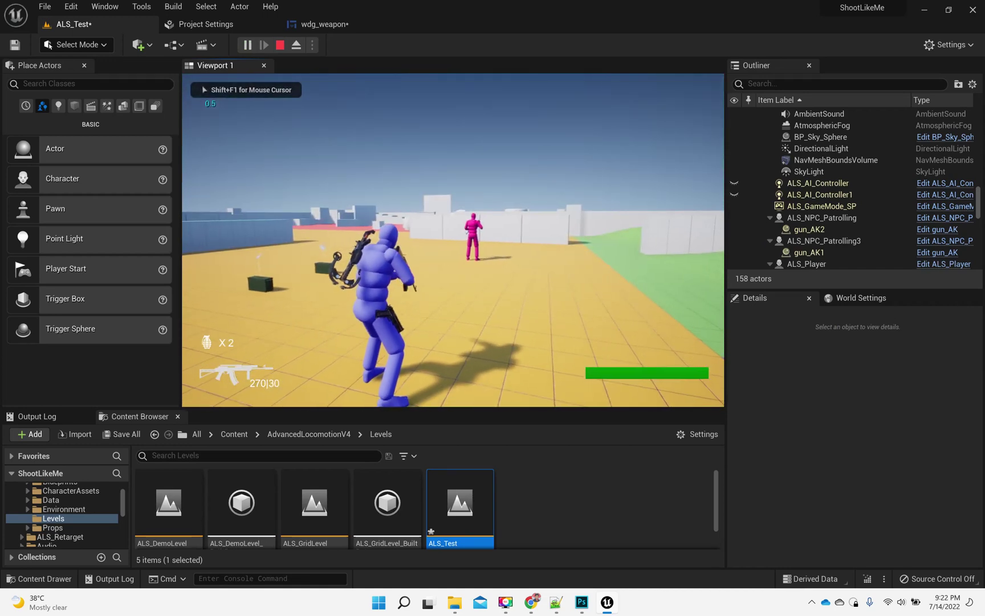
key("Escape")
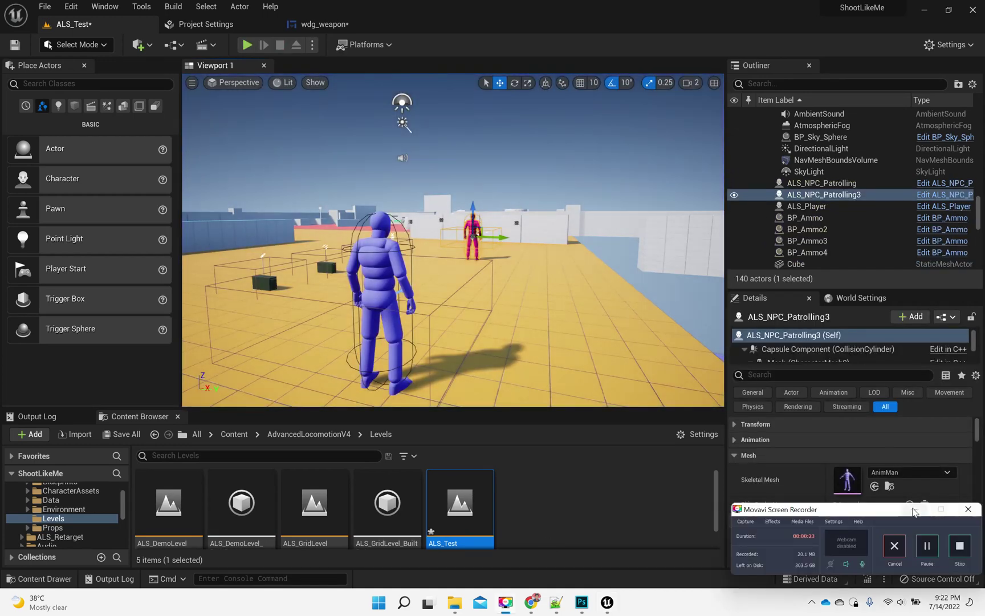
Step: Play-test again shooting the pink NPC, stop play and open the wdg_weapon widget
left_click_drag(424, 284, 424, 276)
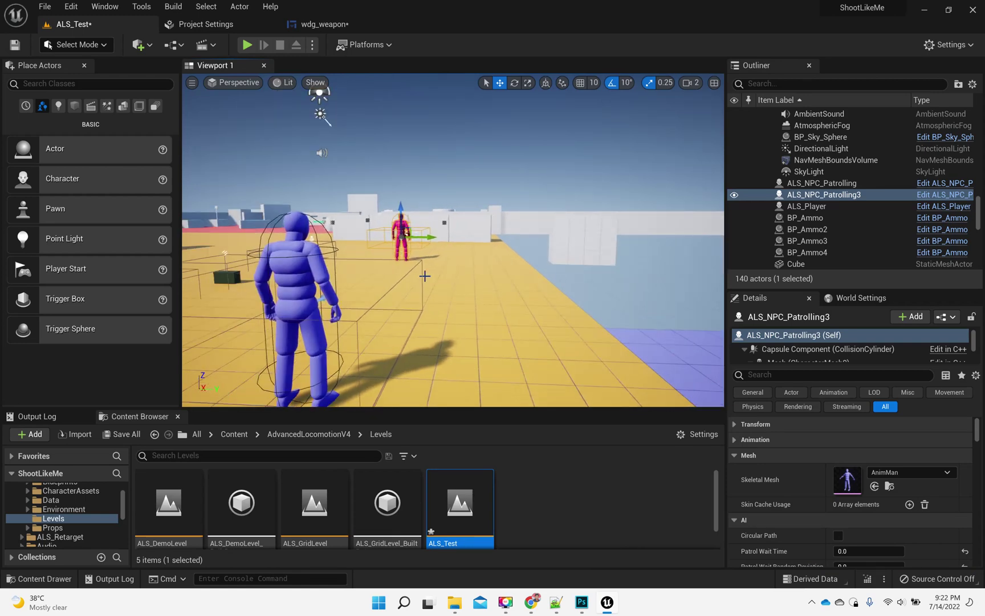
key("alt+p")
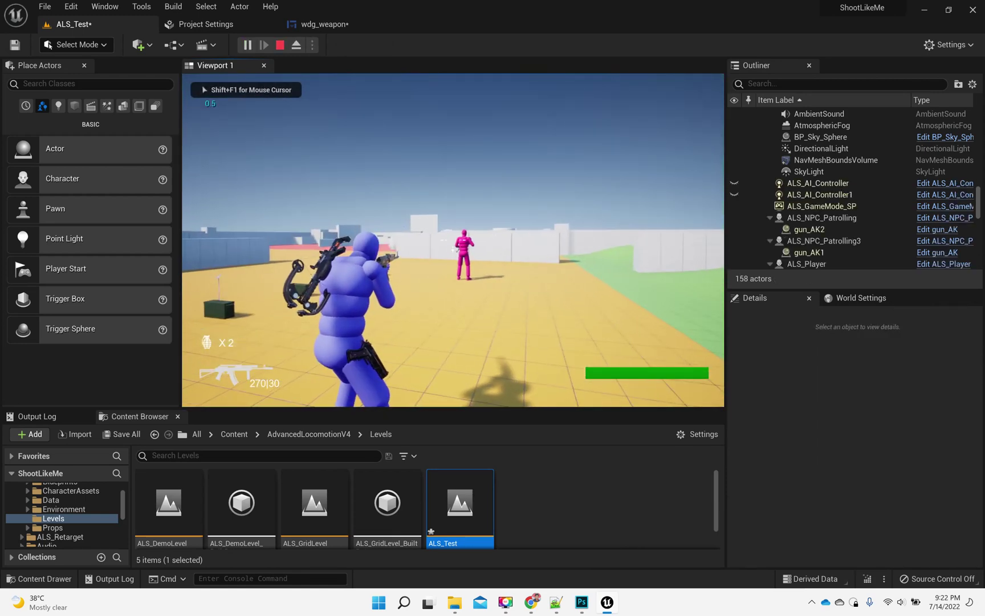
left_click(453, 249)
left_click(453, 249)
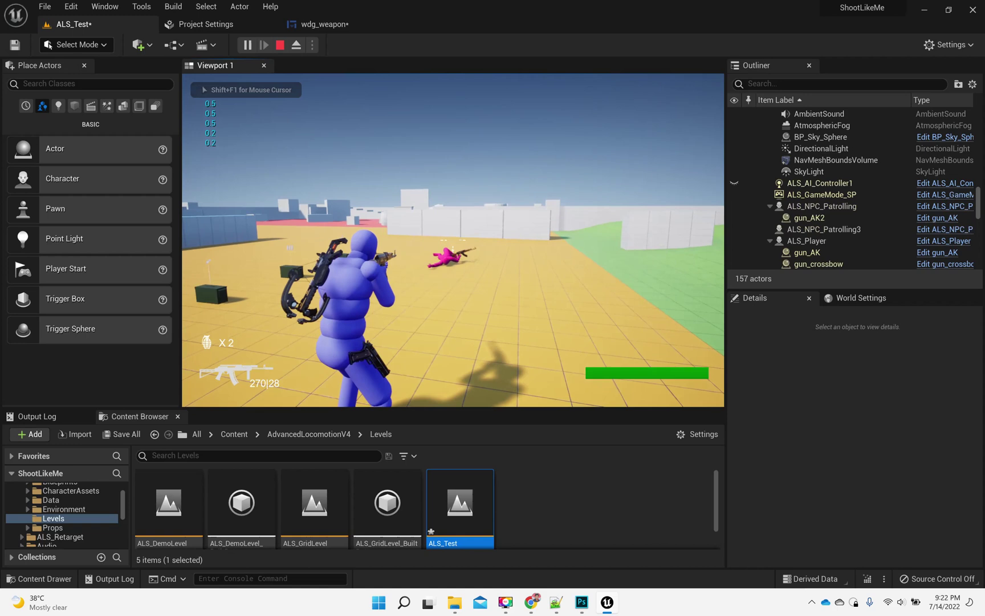
key("Escape")
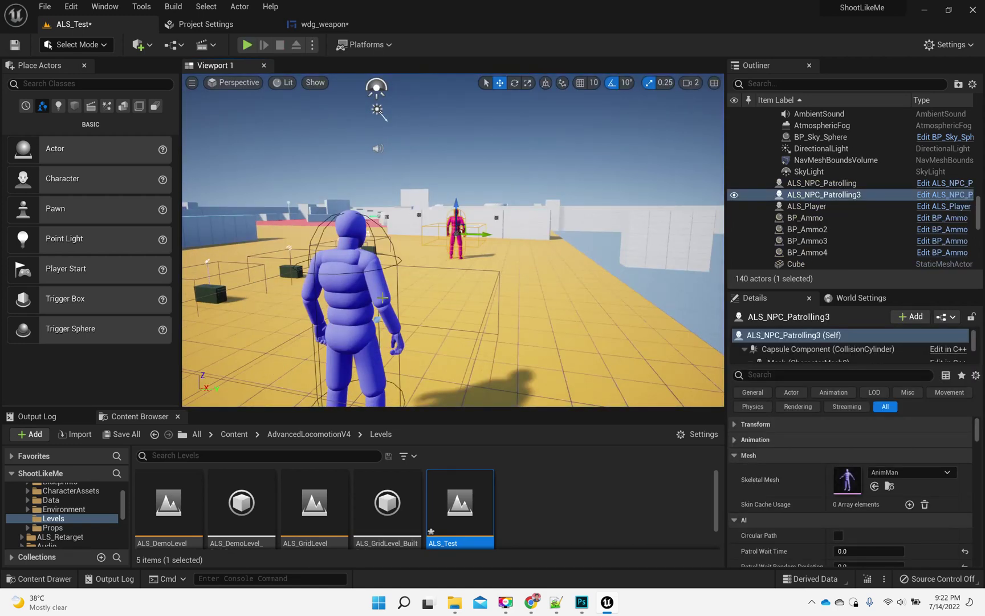
left_click(325, 31)
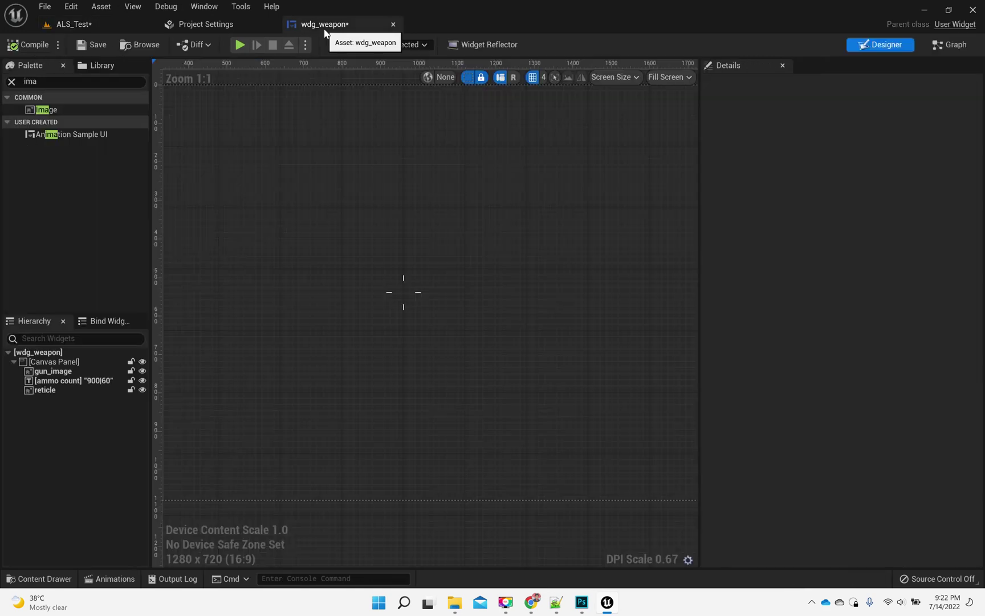
Step: Add a new Image widget to the canvas, anchored to the centre at position 0,0
left_click(12, 81)
type("ima")
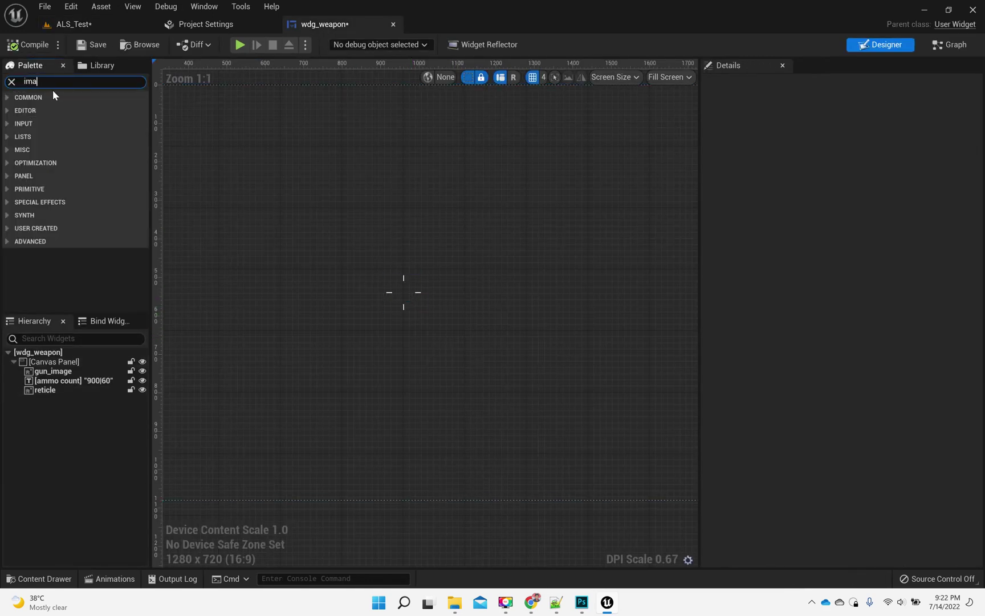
type("ge")
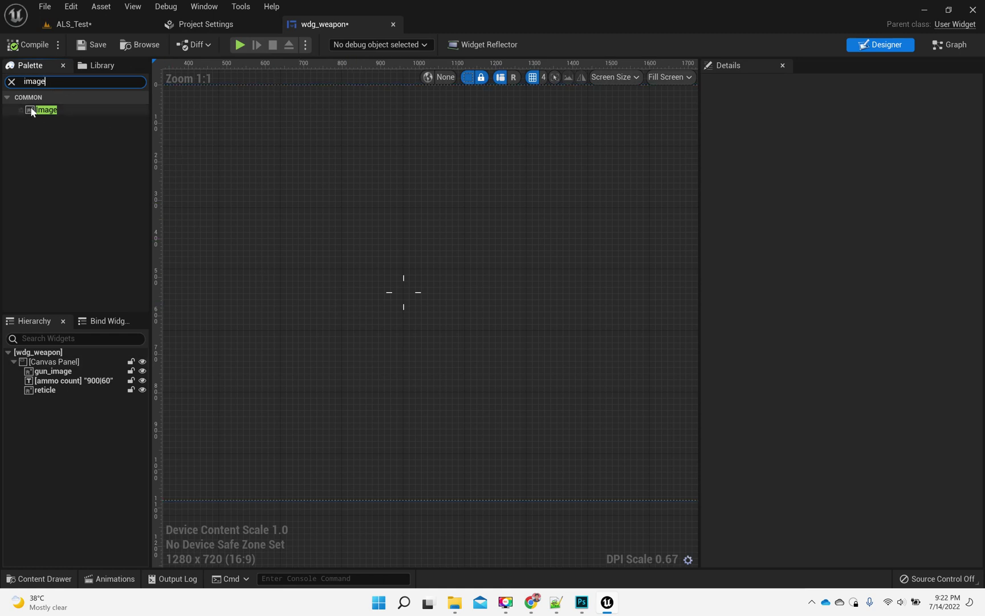
left_click_drag(46, 110, 387, 289)
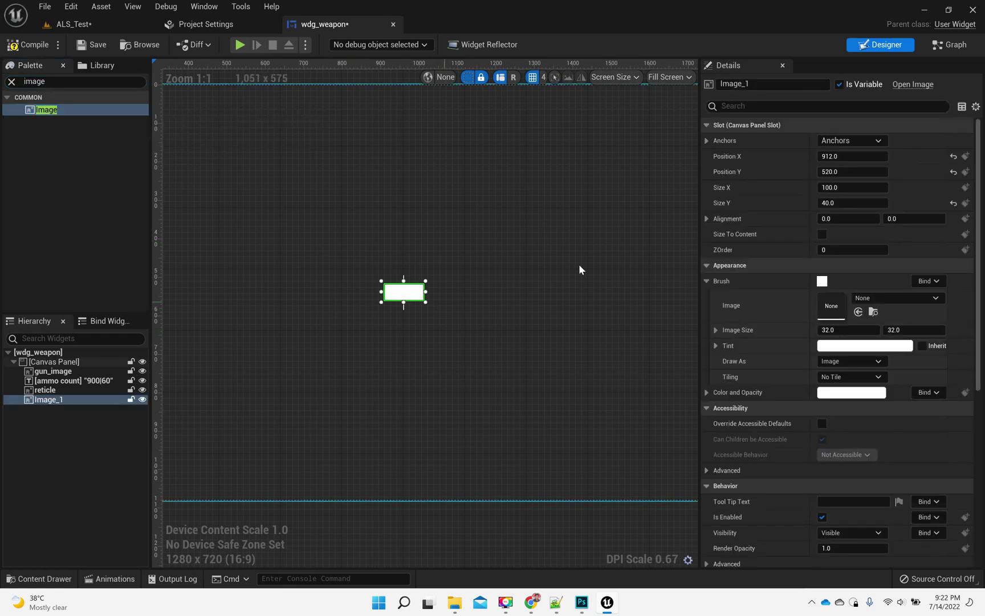
left_click(862, 140)
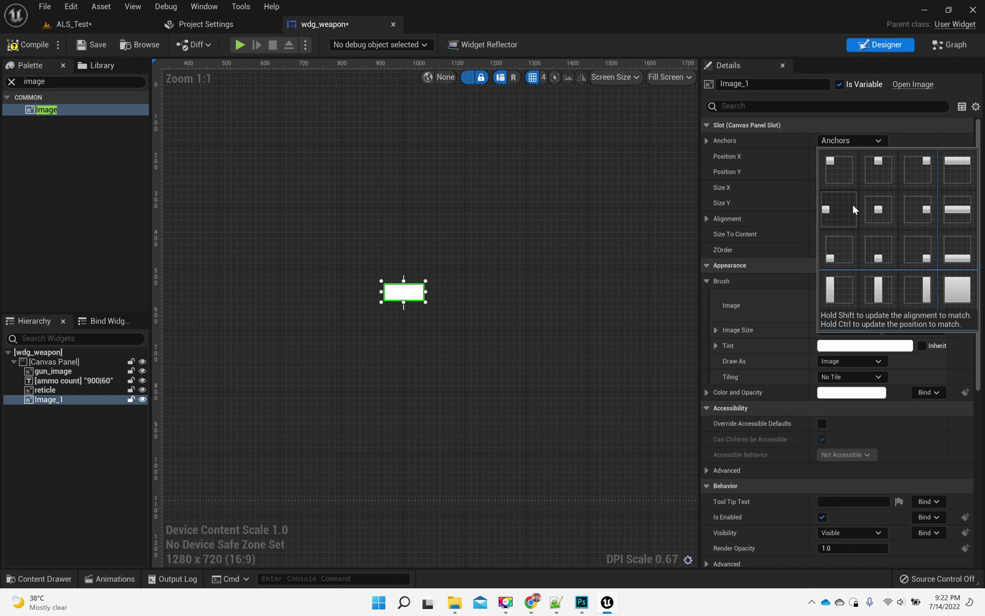
left_click(878, 209)
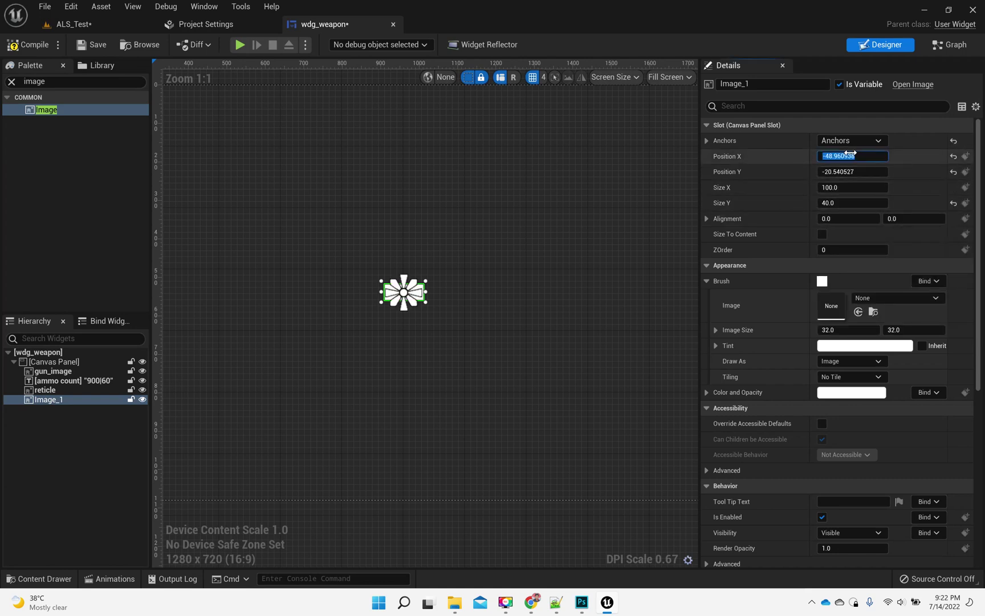
type("0")
key("Tab")
type("0")
key("Tab")
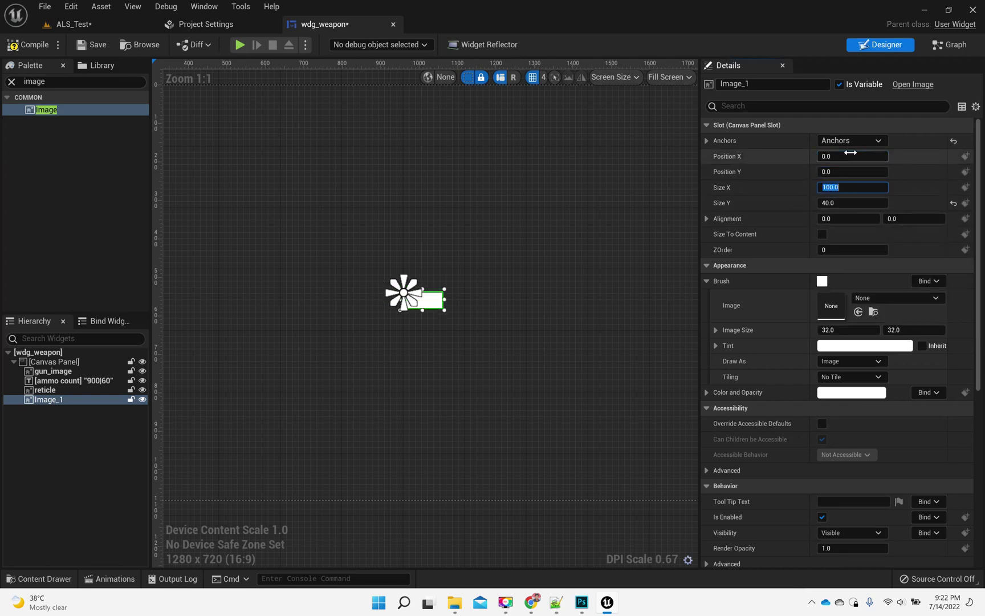
type("40")
key("Return")
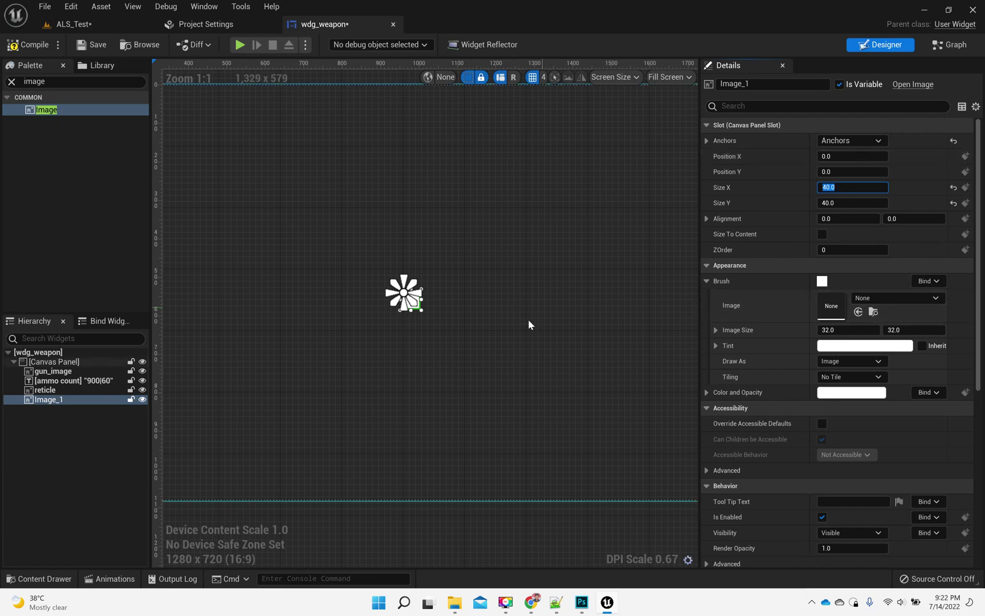
Step: Set Image_1's alignment to 0.5, 0.5 and size to 10×10 so it sits in the reticle centre
left_click(863, 220)
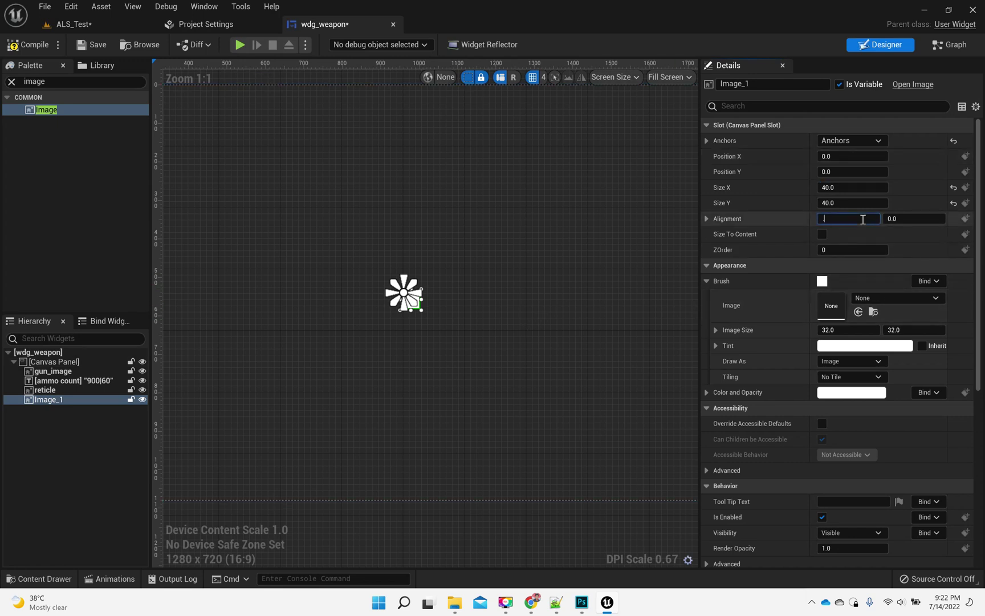
type("0.5")
key("Tab")
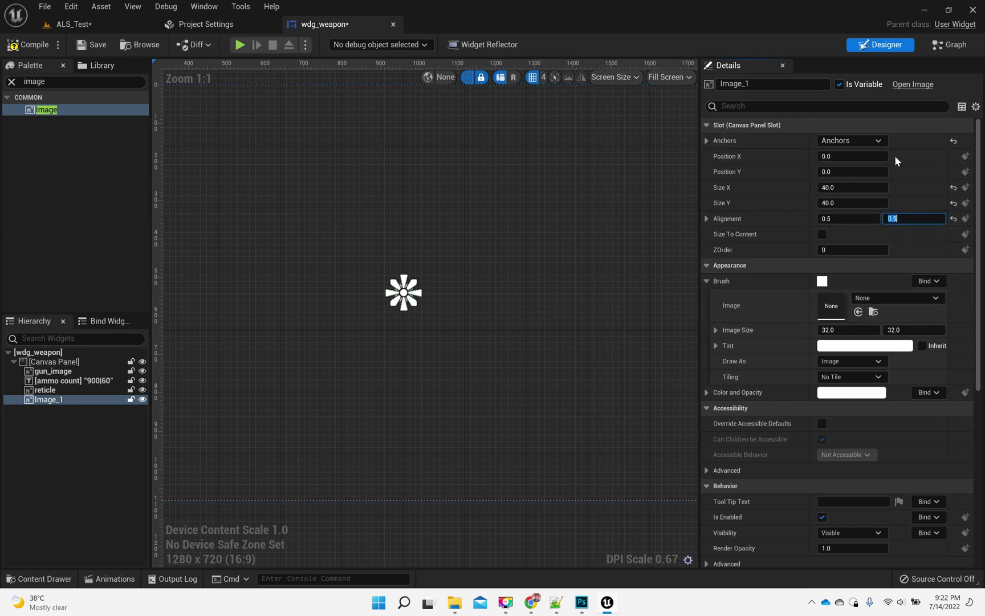
scroll(444, 287, "up", 4)
left_click(317, 331)
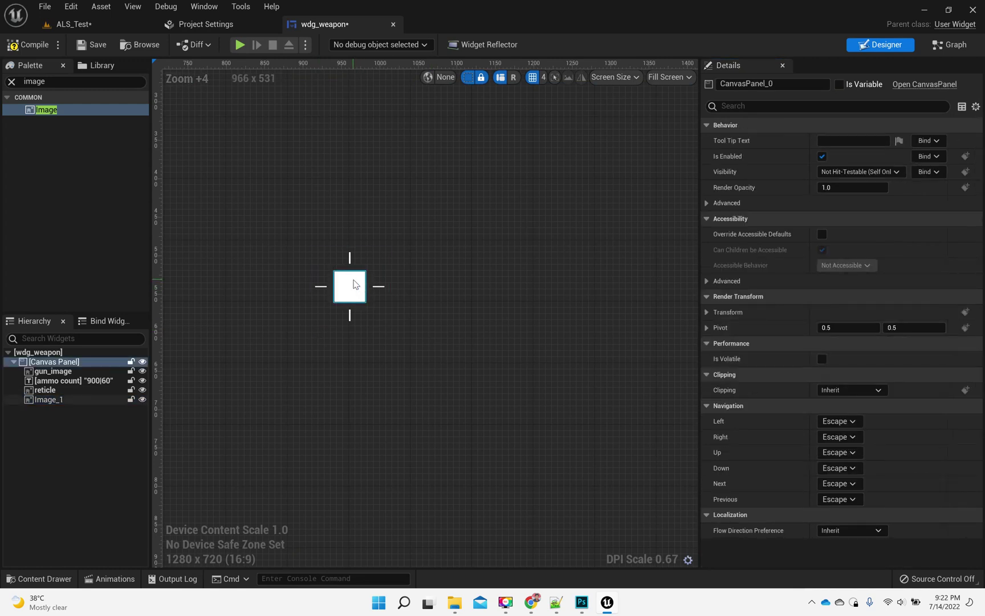
left_click(354, 285)
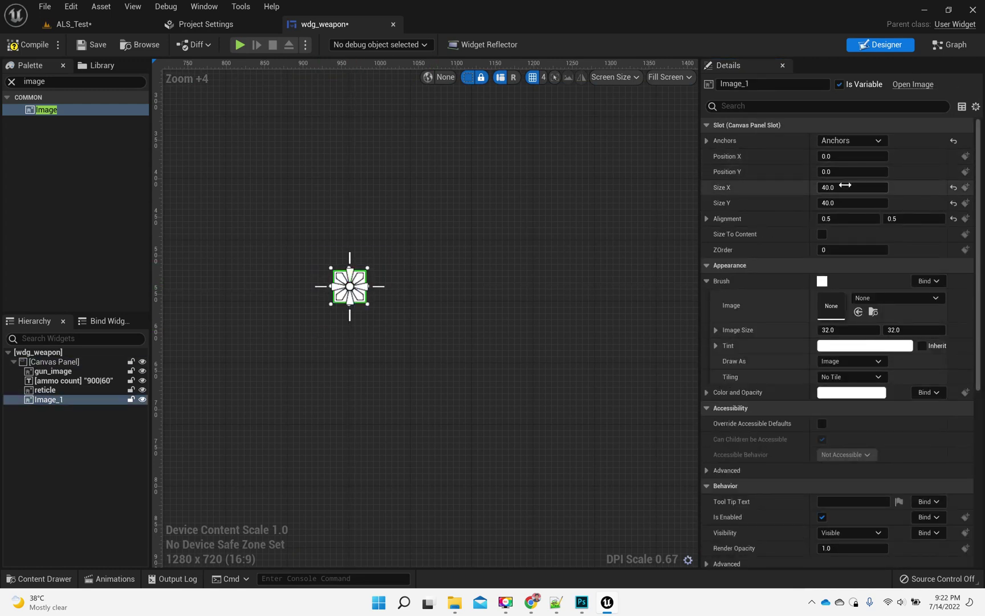
type("10")
key("Tab")
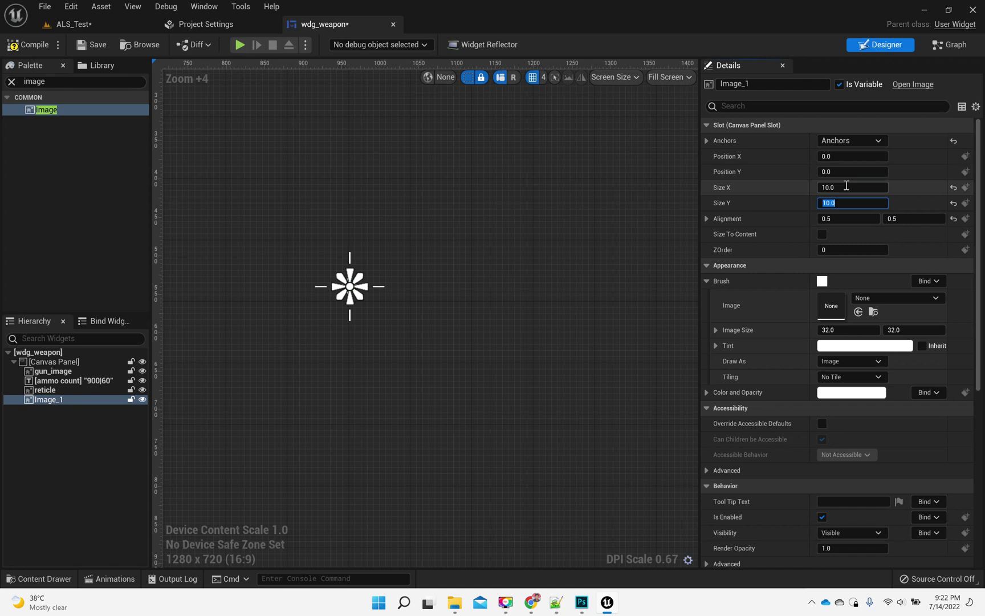
left_click(537, 283)
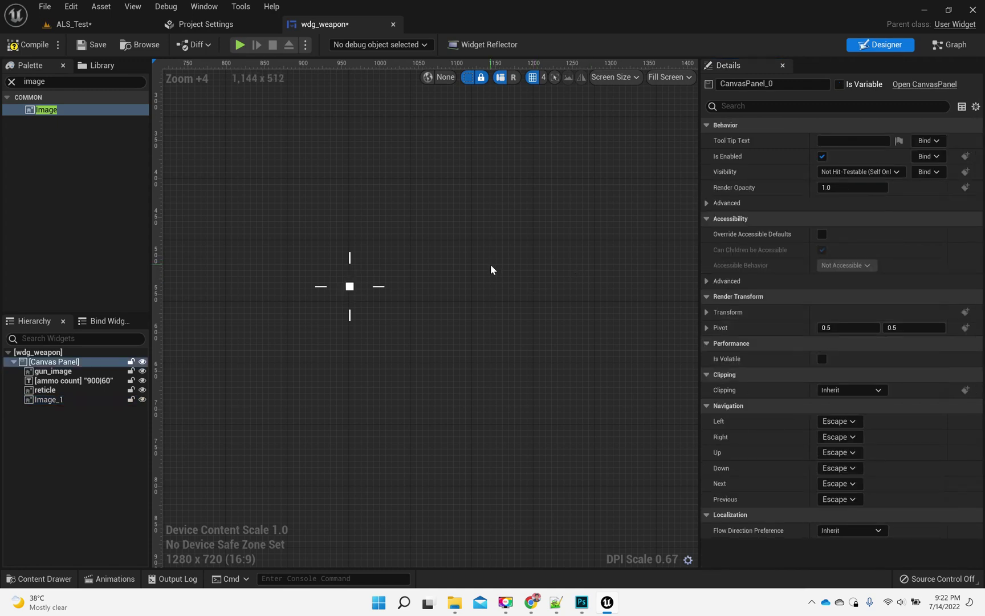
left_click(350, 288)
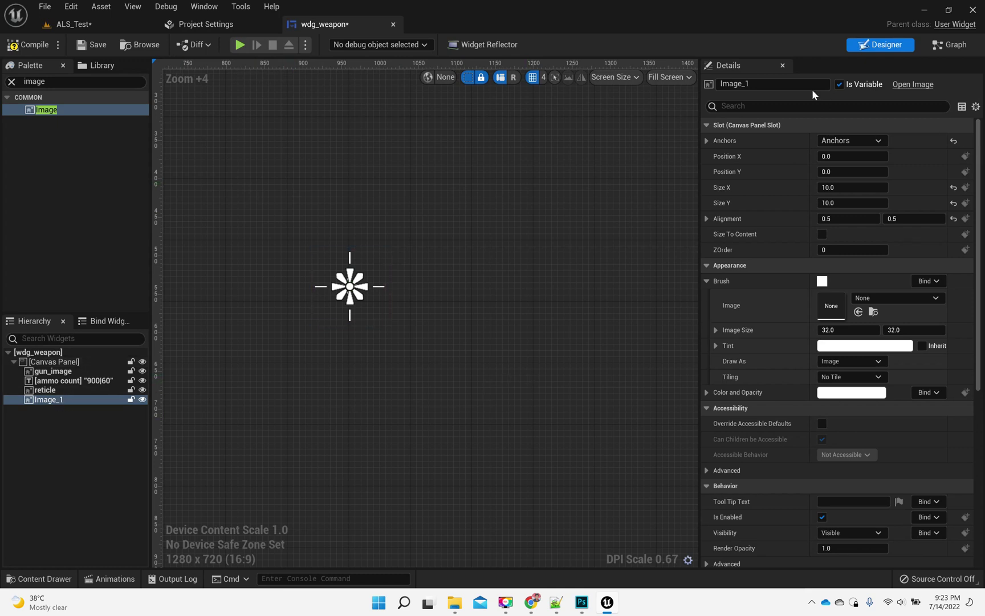
type("dot")
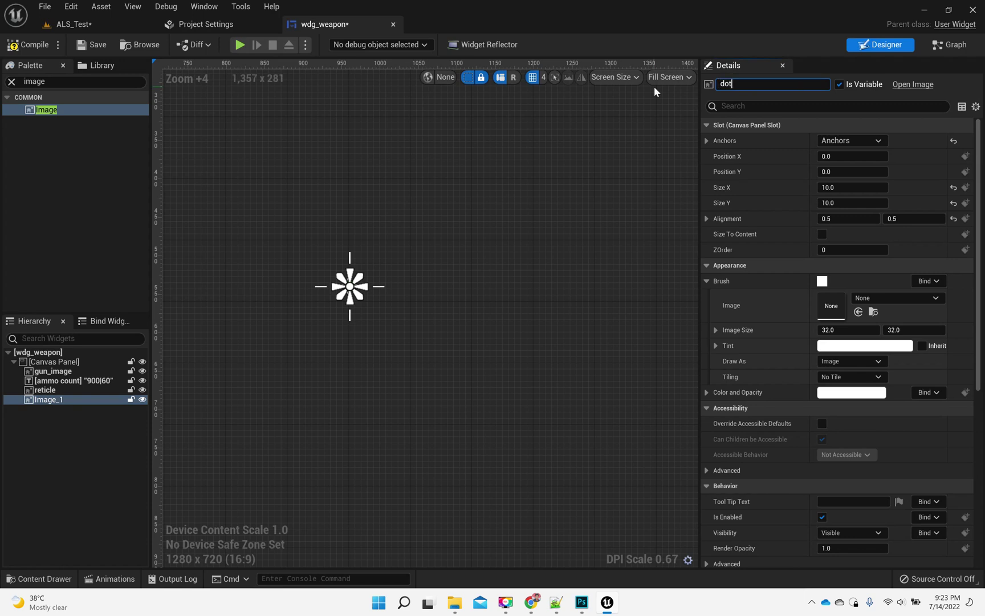
Step: Rename the image to dot, then browse to the reticle's MUI_Reticle texture in the Content Browser
key("Return")
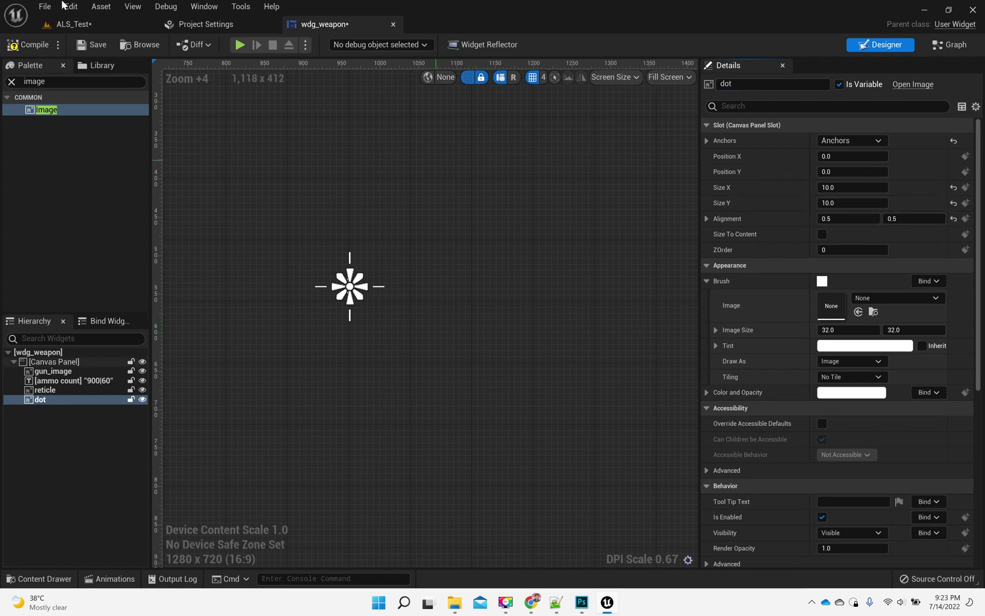
left_click(82, 28)
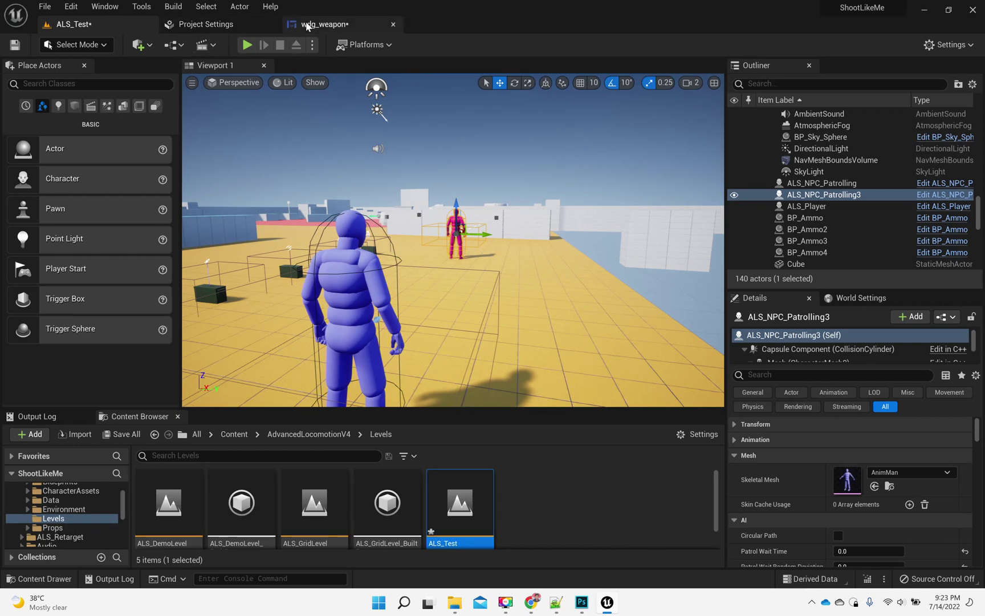
left_click(323, 24)
left_click(319, 289)
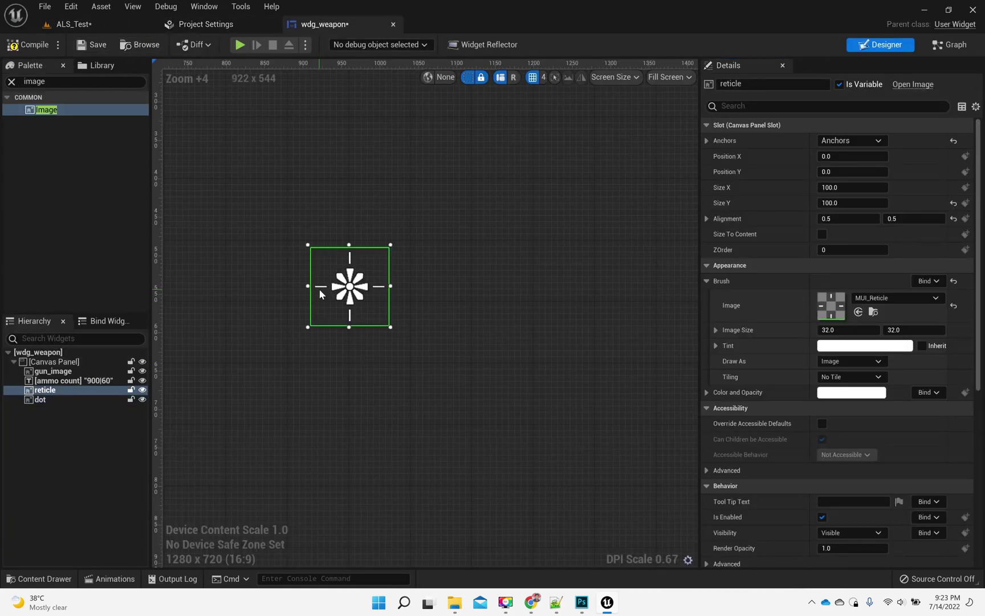
left_click(873, 312)
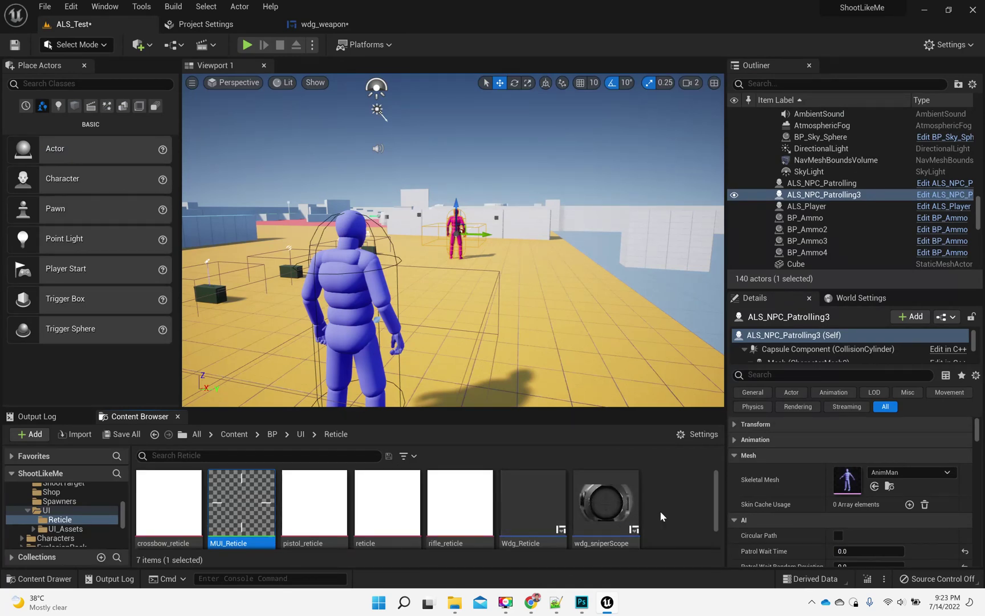
key("alt+Tab")
key("alt+Tab")
key("alt+Tab")
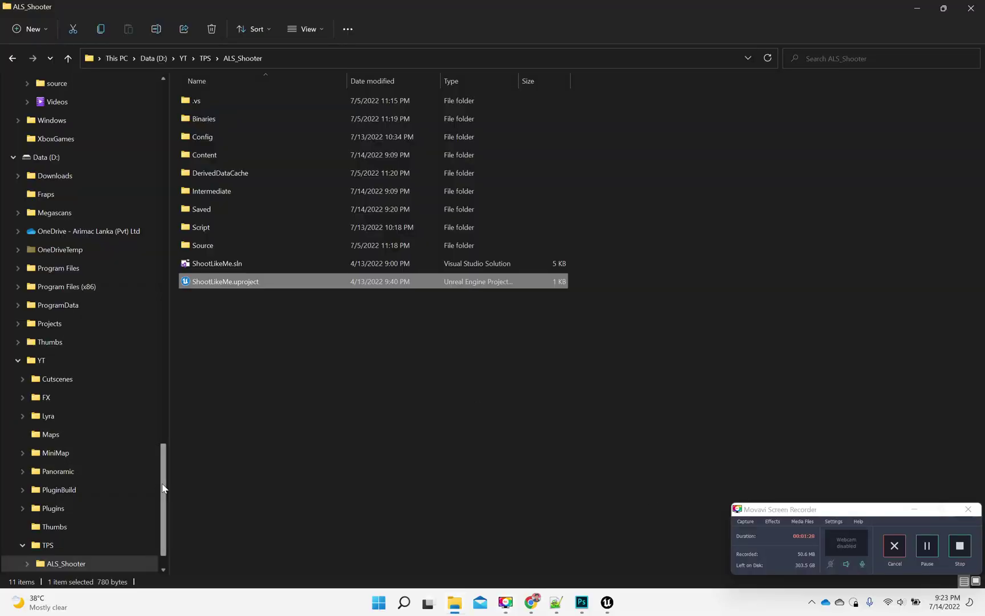
Step: Drag dot.psd from Downloads into the Content Browser's Reticle folder as a dot texture
left_click_drag(163, 487, 149, 96)
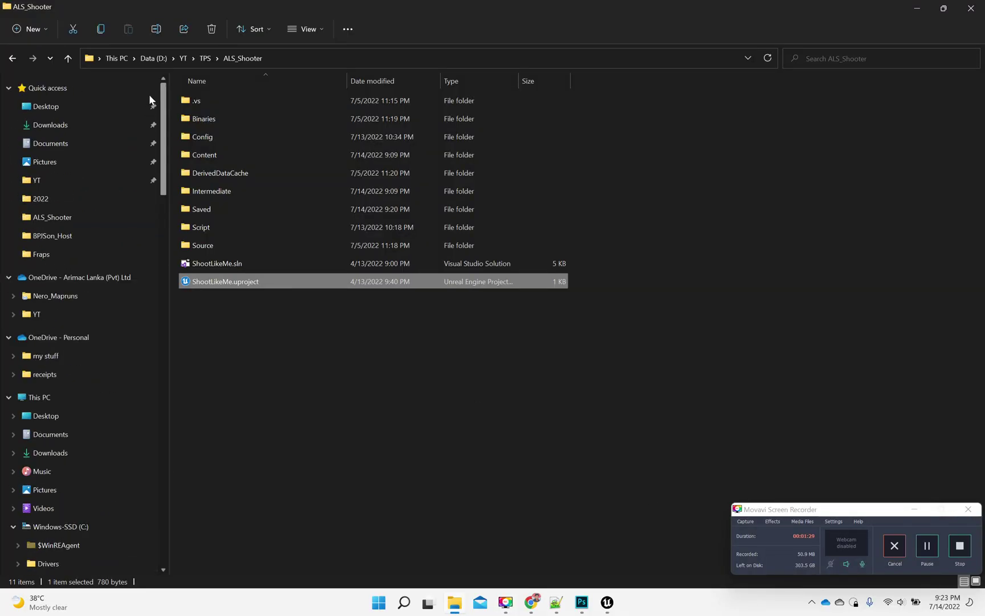
left_click(54, 125)
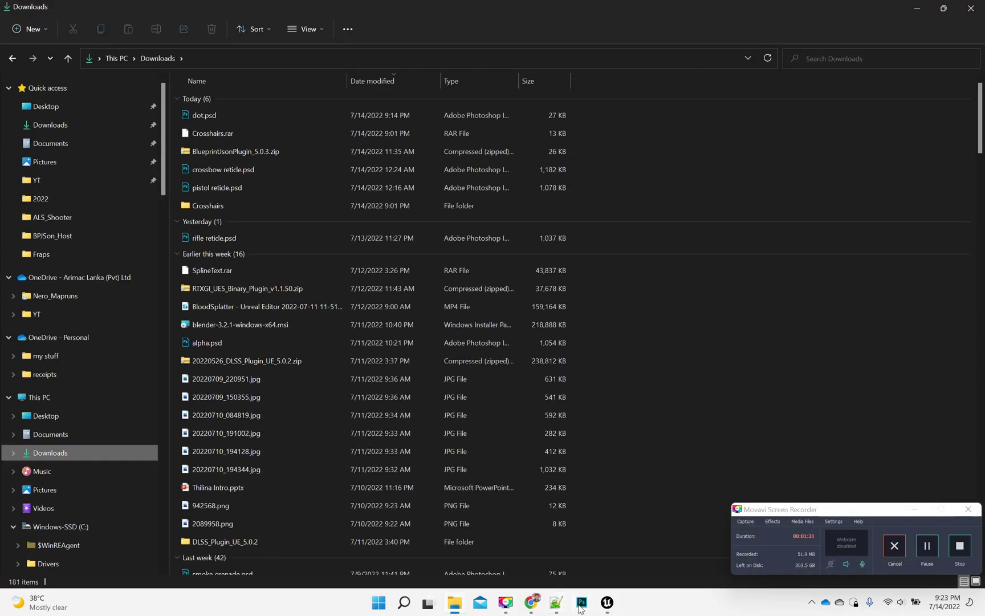
left_click(581, 603)
left_click(581, 603)
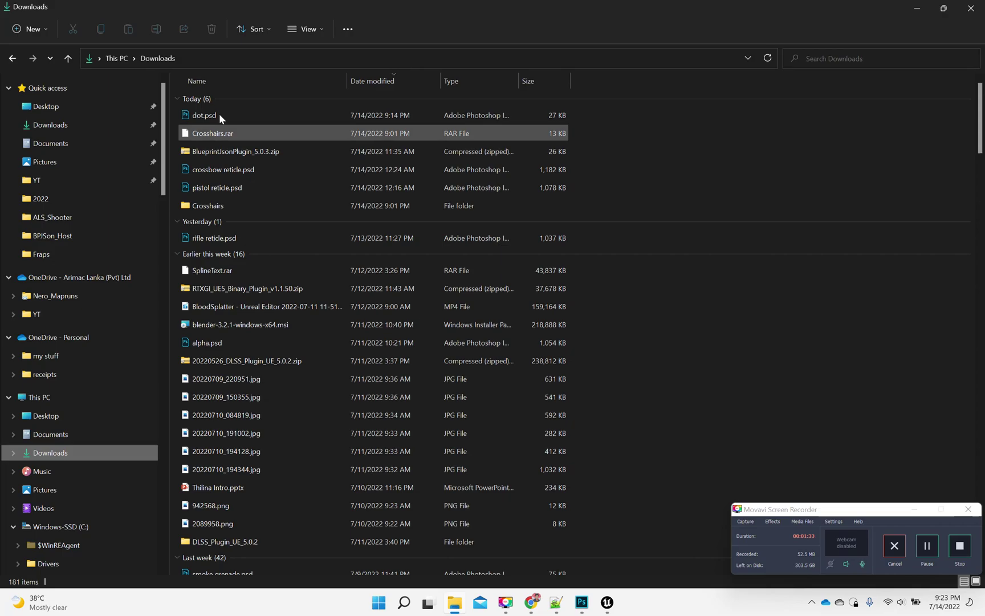
left_click_drag(219, 113, 785, 282)
key("alt+Tab")
key("alt+Tab")
key("alt+Tab")
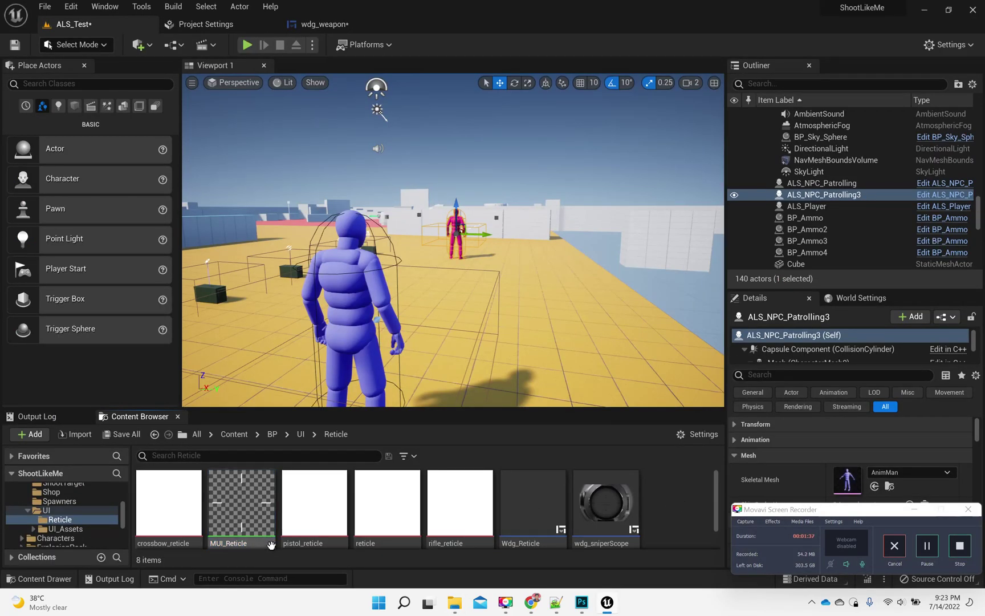
left_click_drag(683, 500, 225, 528)
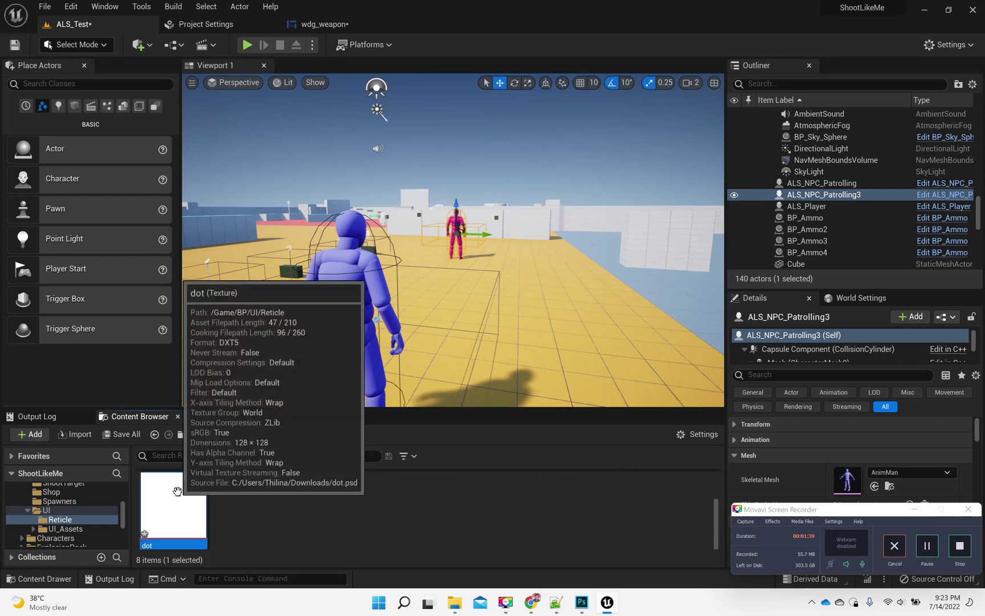
Step: In wdg_weapon, set the dot image's Brush Image to the new dot texture
left_click(323, 24)
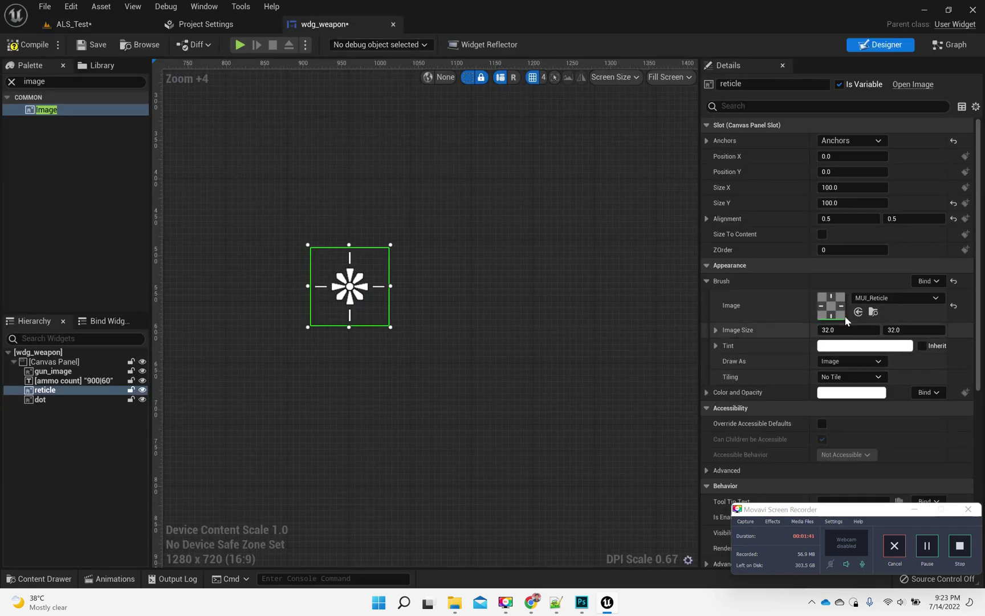
left_click(43, 400)
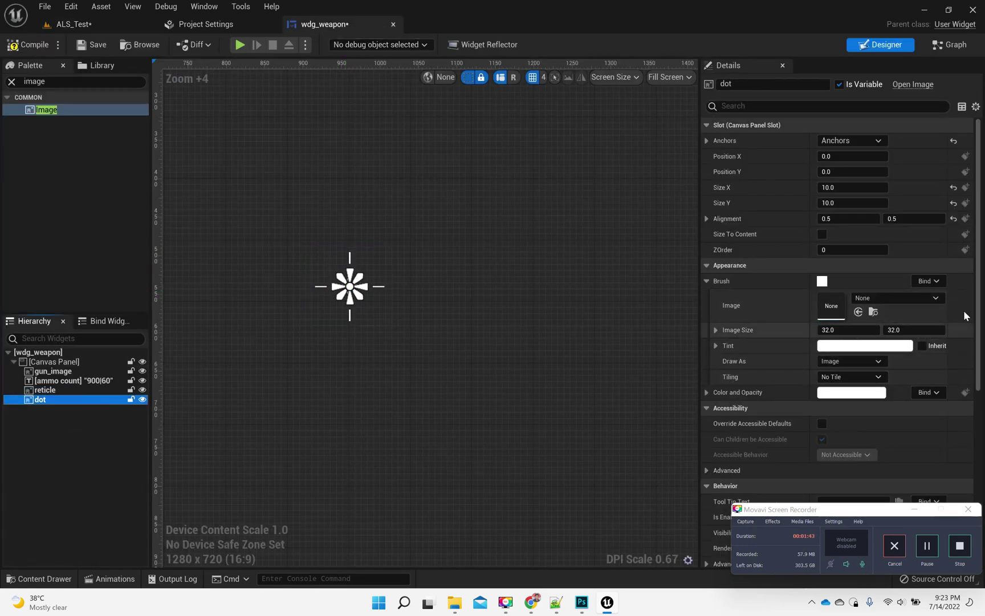
left_click_drag(872, 329, 846, 329)
left_click(462, 296)
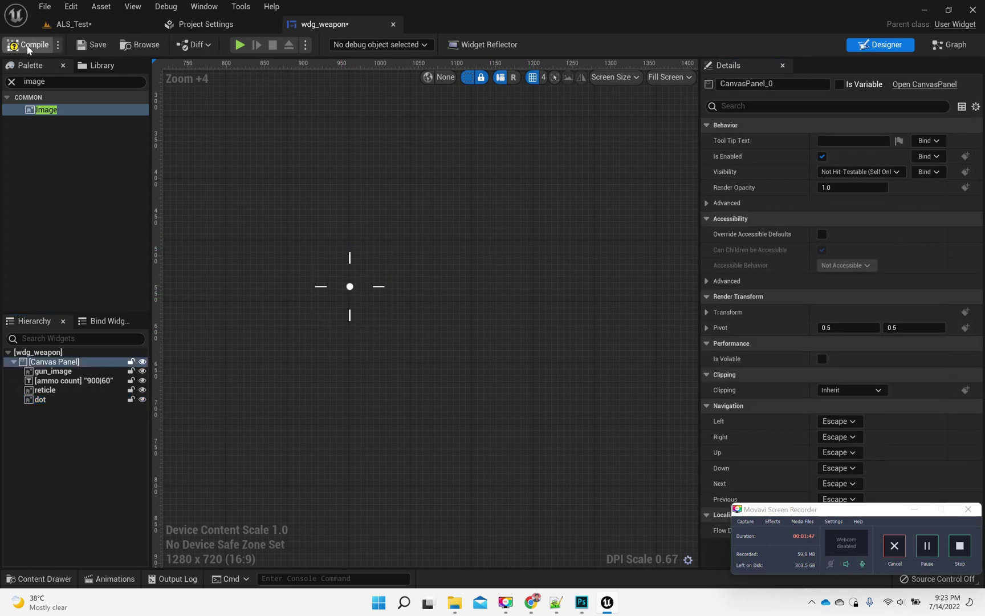
Step: Play-test walking, aiming and firing the crossbow with the new reticle, then return to wdg_weapon
left_click(74, 23)
key("alt+p")
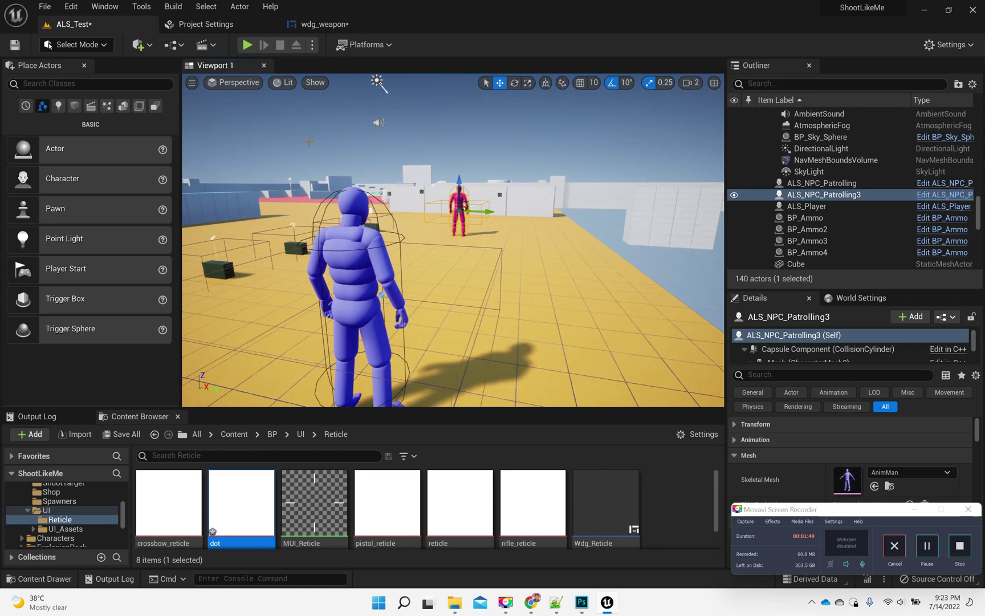
key("w")
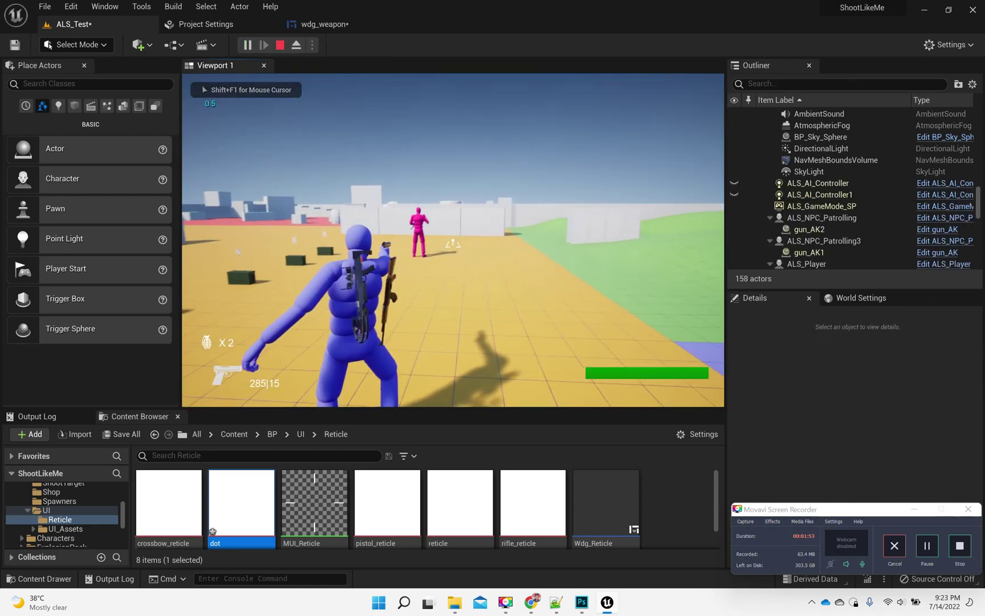
key("1")
left_click(453, 239)
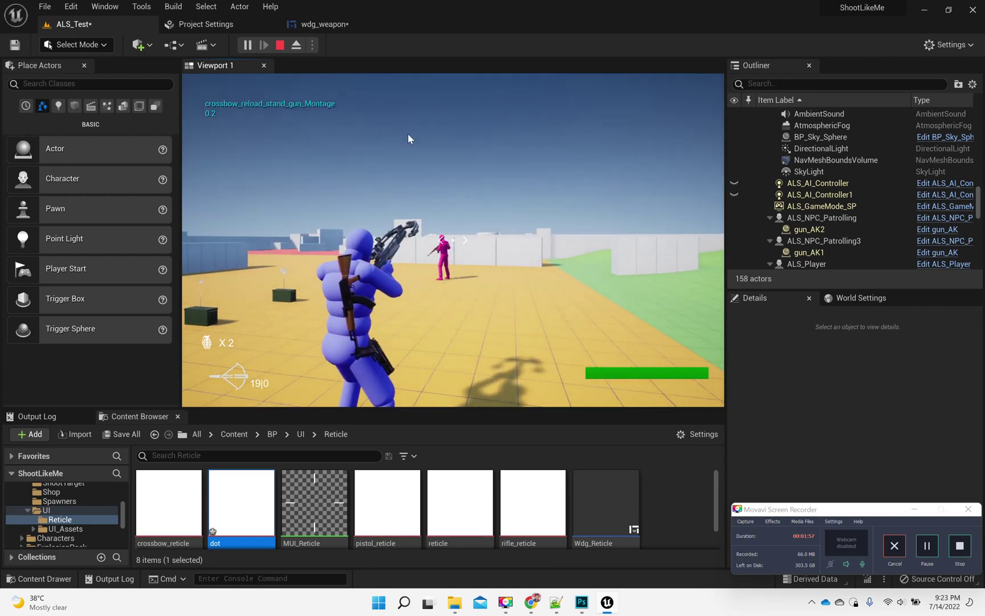
key("Escape")
left_click(320, 24)
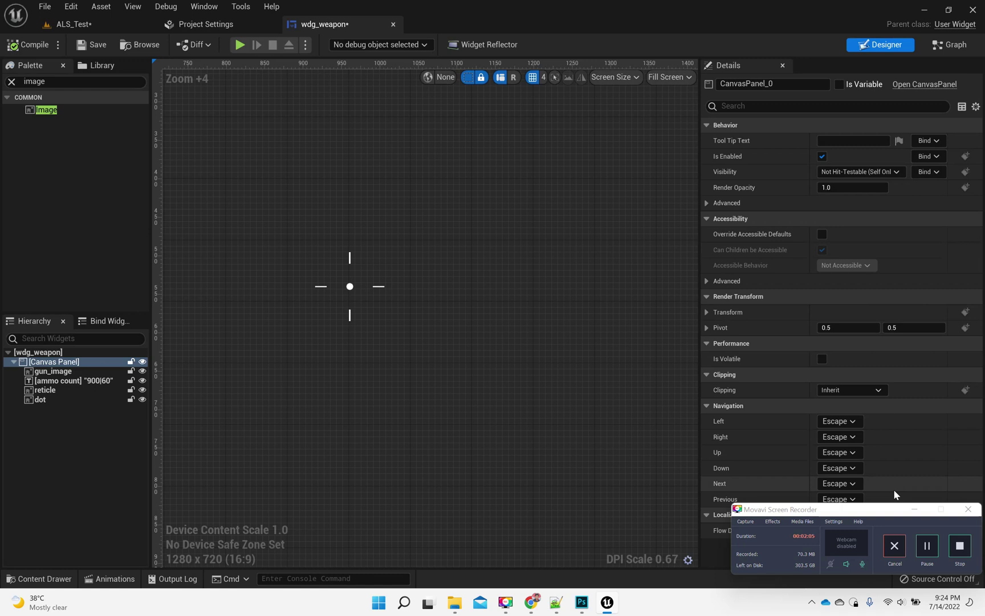
Step: Show the widget Animations panel via the Window menu with the reticle selected
left_click(915, 508)
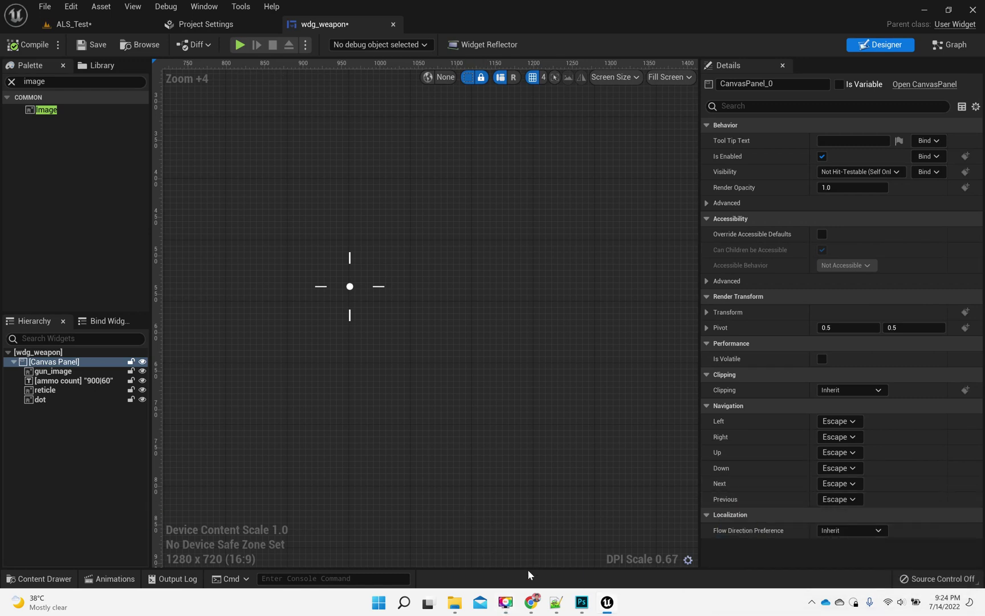
left_click(353, 288)
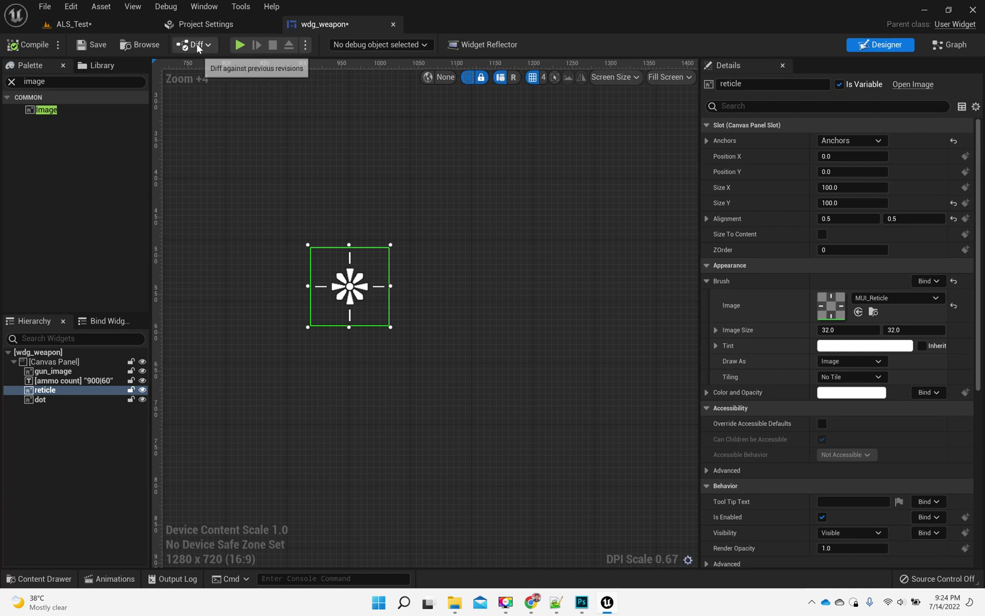
left_click(212, 9)
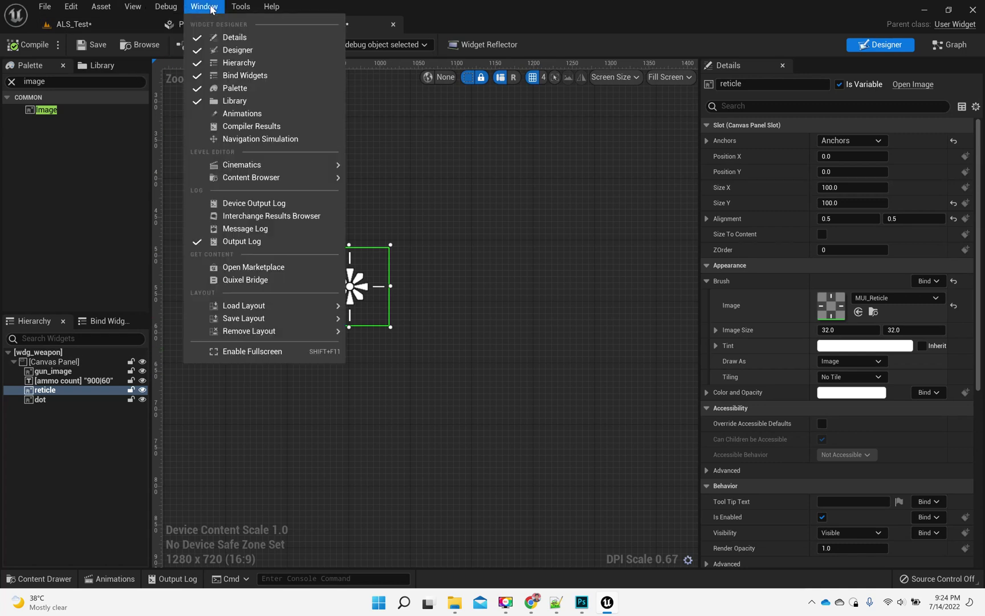
left_click(243, 113)
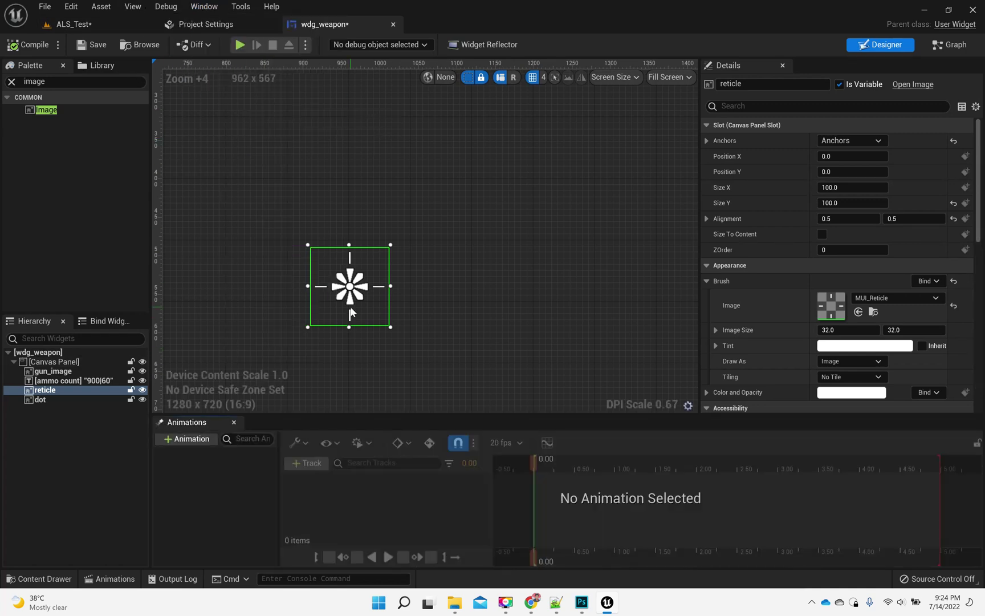
Step: Select dot, add a new animation named Red and open it for editing
left_click(40, 399)
left_click(191, 440)
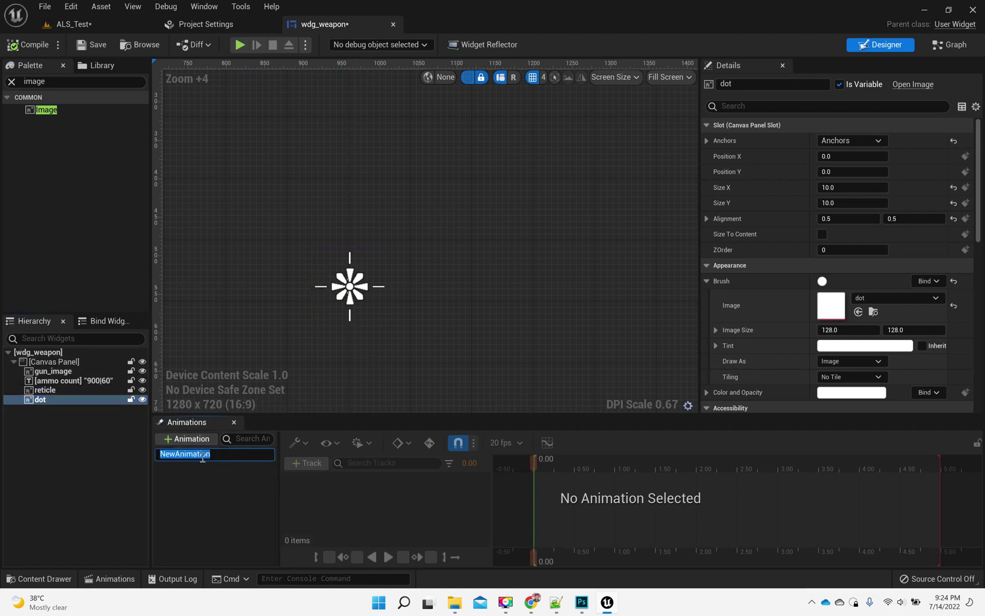
type("Red")
key("Return")
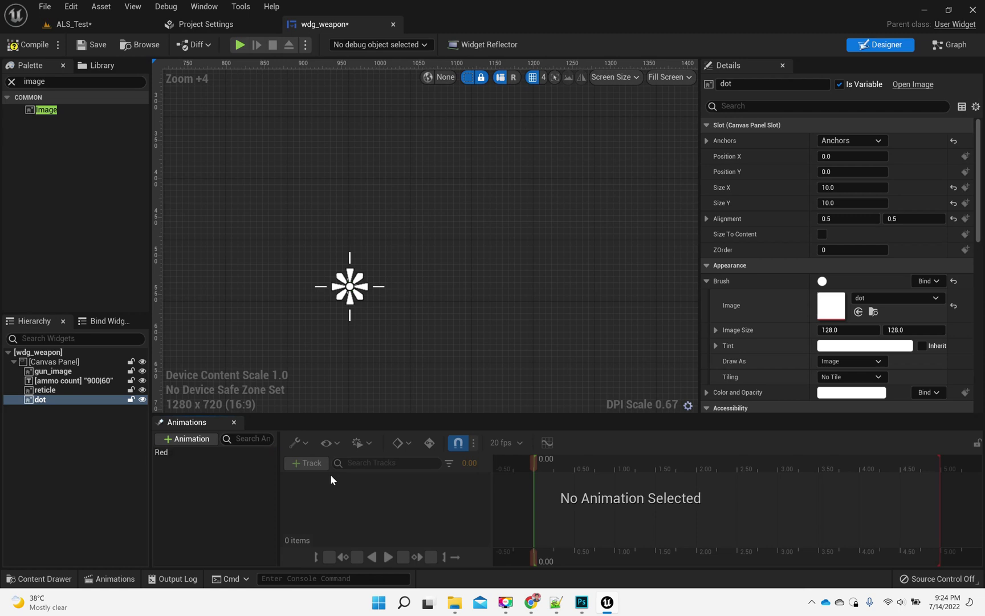
left_click(197, 453)
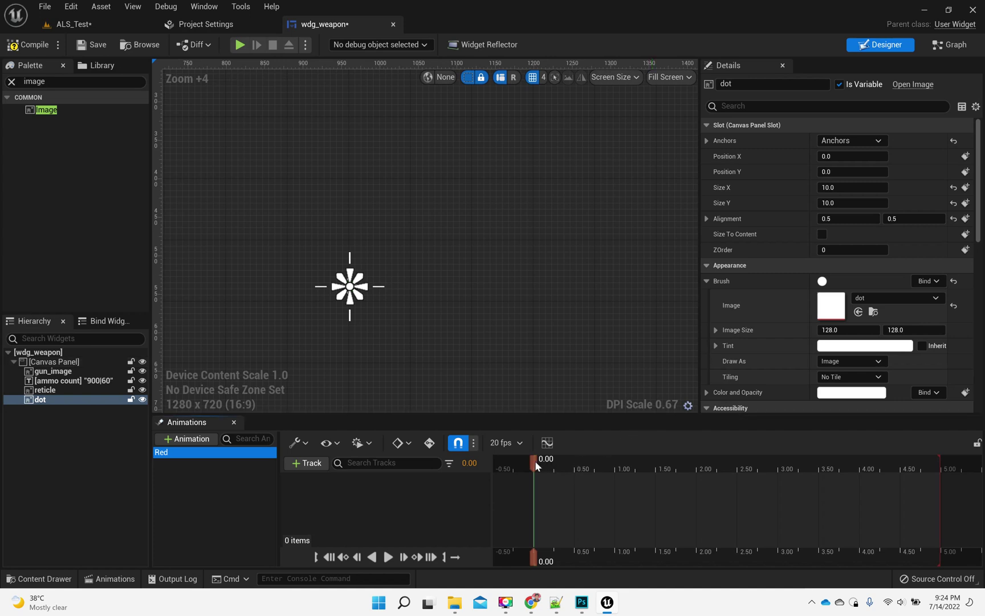
Step: Scrub the timeline to 0.00 and key the dot's Color and Opacity there
left_click_drag(532, 461, 546, 465)
scroll(609, 521, "up", 3, "ctrl")
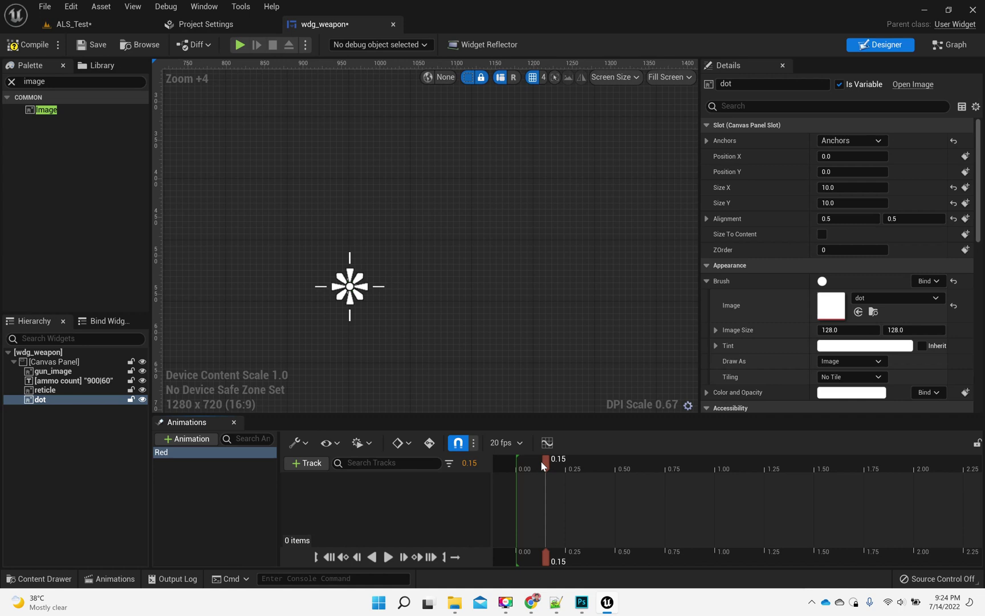
mouse_move(541, 461)
left_mouse_down()
mouse_move(577, 463)
mouse_move(526, 463)
left_mouse_up()
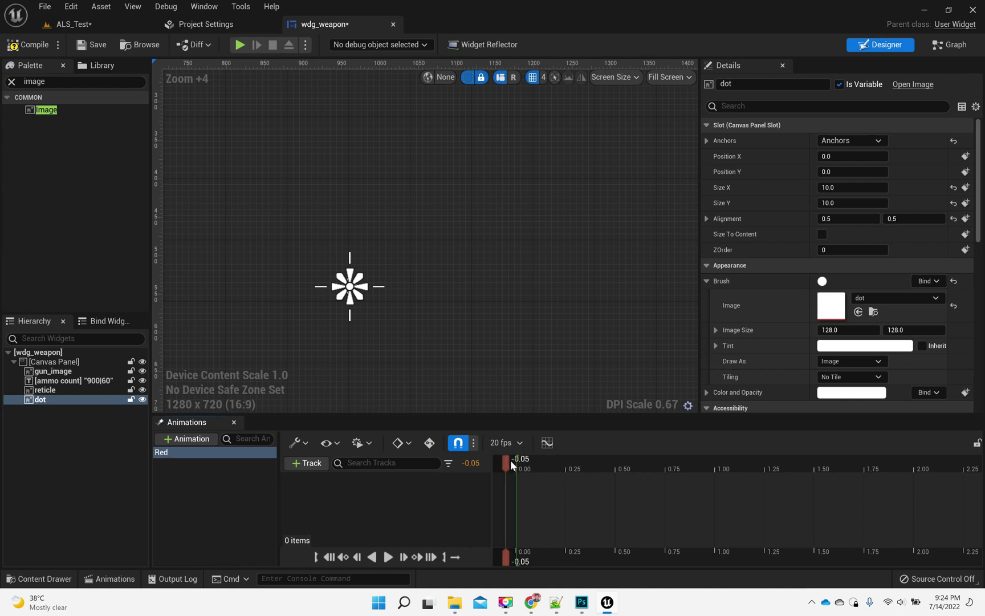
left_click_drag(510, 461, 520, 463)
scroll(803, 325, "down", 1)
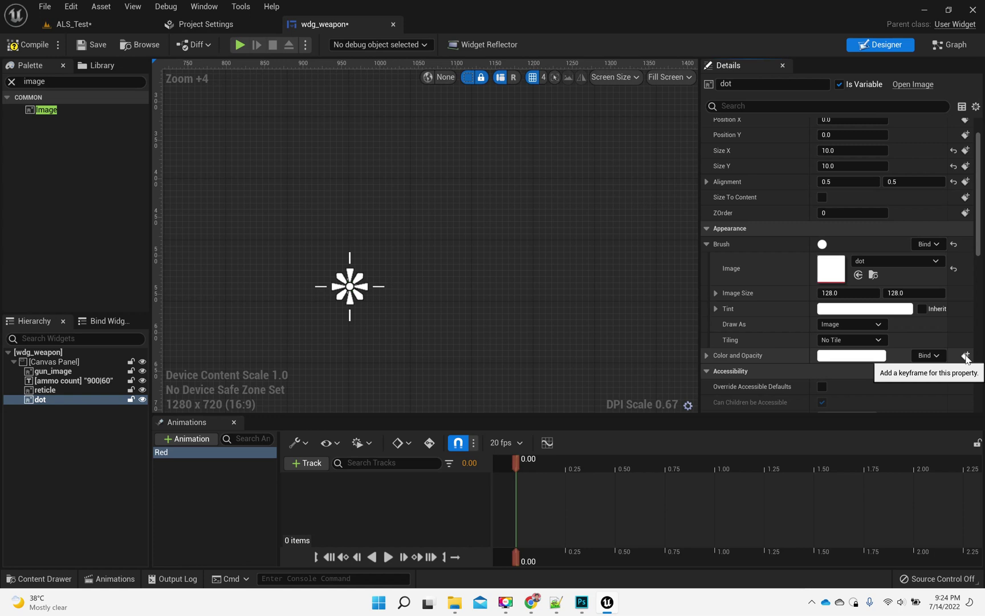
left_click(967, 355)
Step: Add a second Color and Opacity key at 0.25 seconds and move the playhead to 0.10
left_click_drag(517, 461, 566, 461)
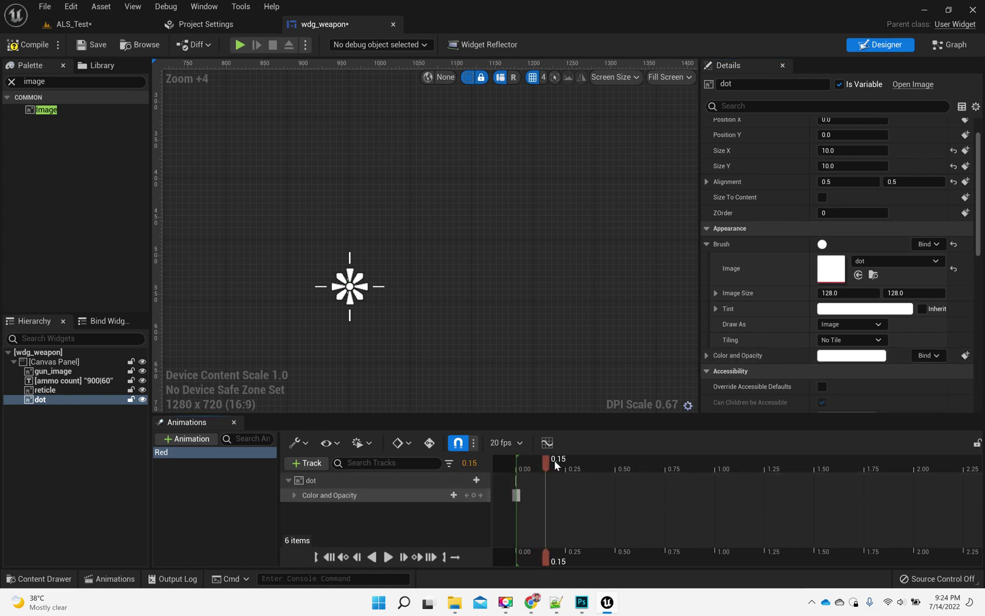
left_click(967, 356)
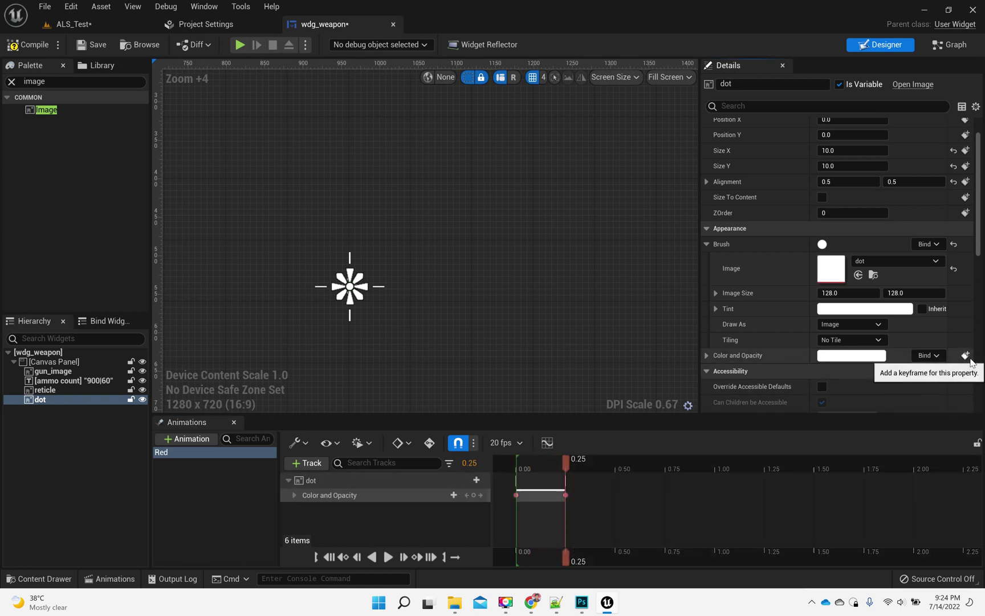
left_click_drag(569, 459, 540, 463)
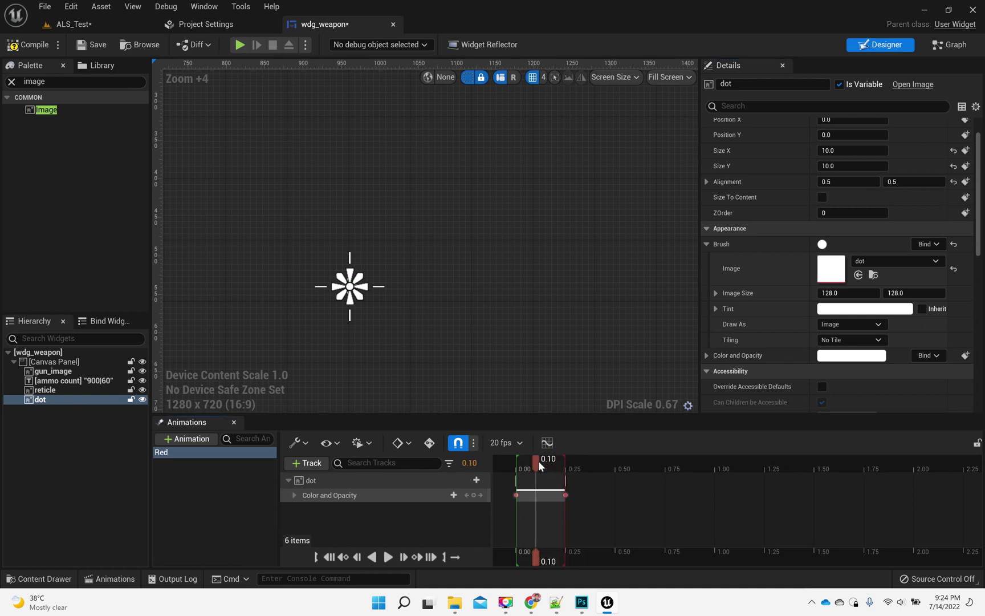
Step: Set the dot's Tint to pure red in the Color Picker and preview the red dot on the canvas
left_click(854, 309)
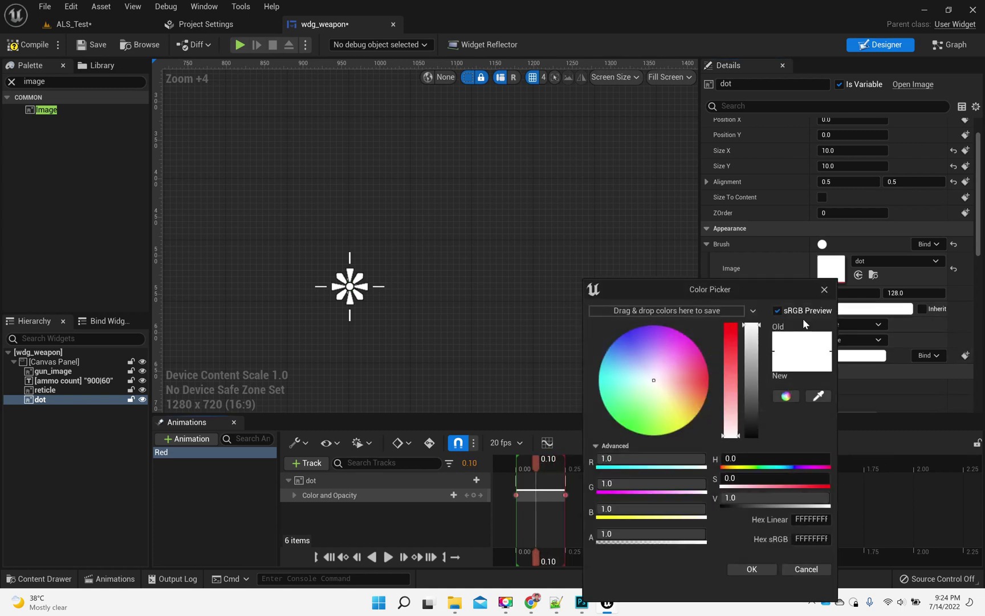
left_click_drag(733, 368, 732, 213)
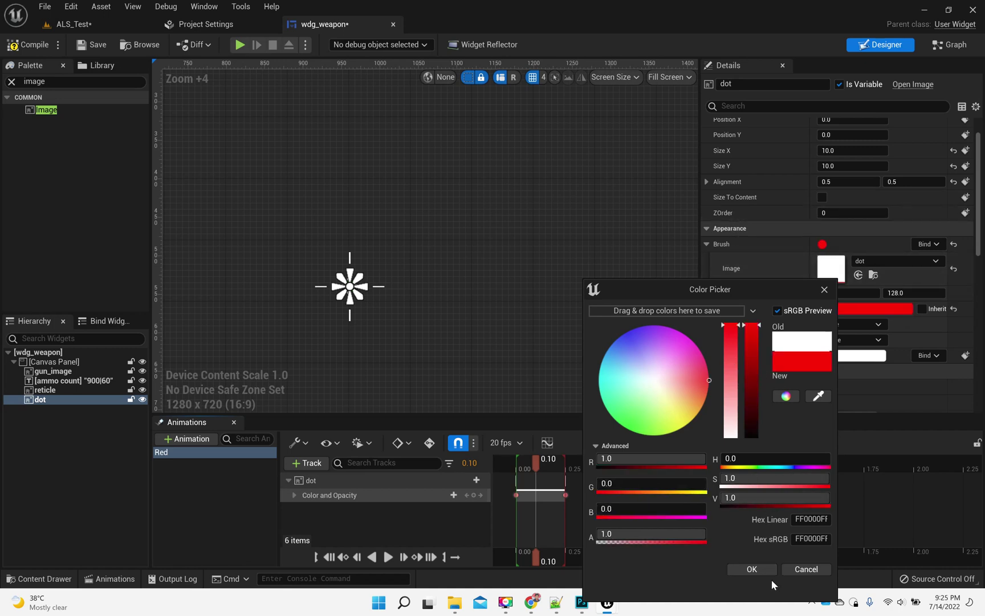
left_click(751, 569)
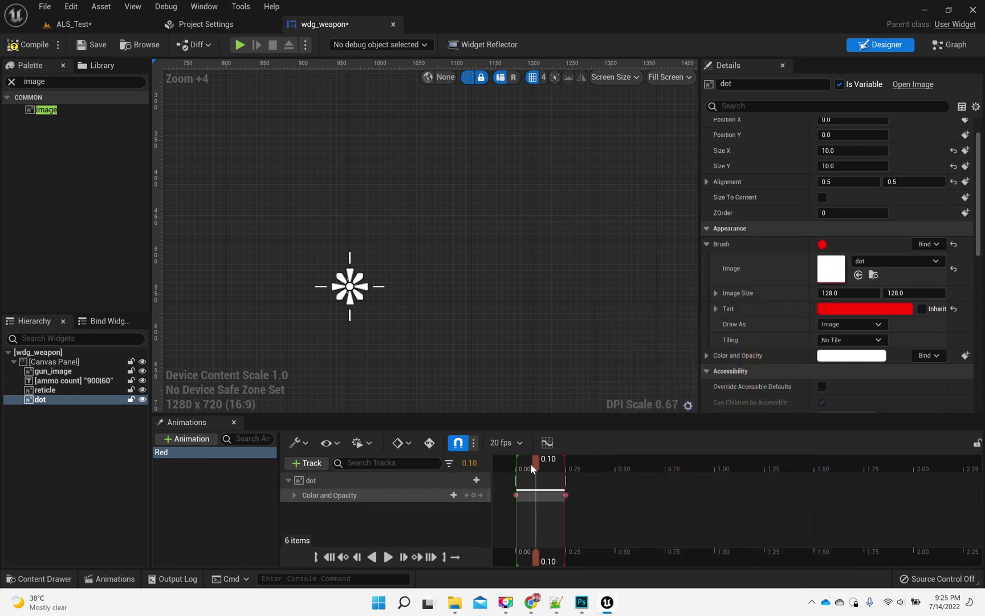
left_click(477, 333)
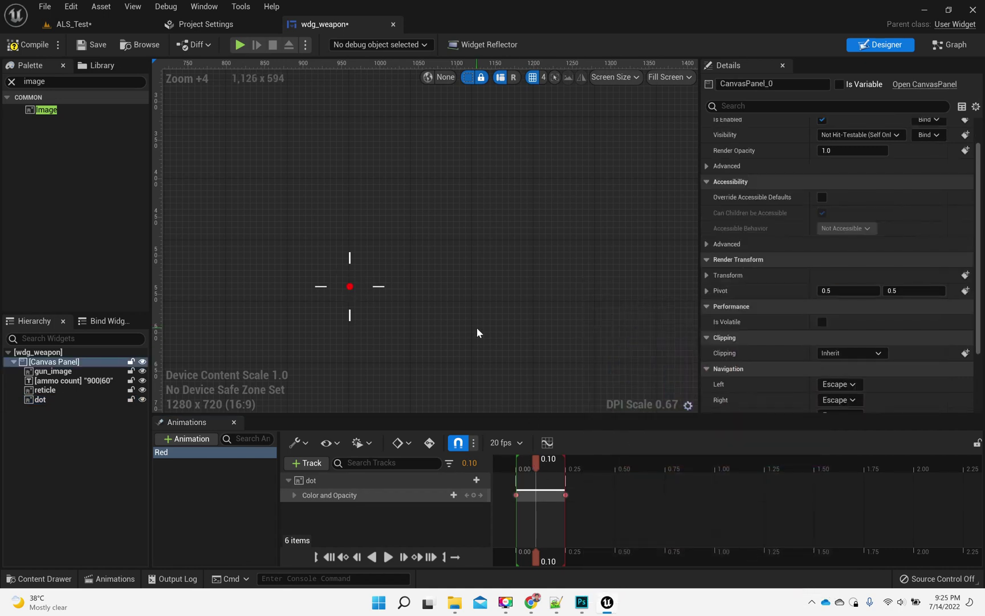
mouse_move(538, 464)
left_mouse_down()
mouse_move(503, 461)
mouse_move(538, 468)
left_mouse_up()
left_click(539, 463)
left_click(62, 399)
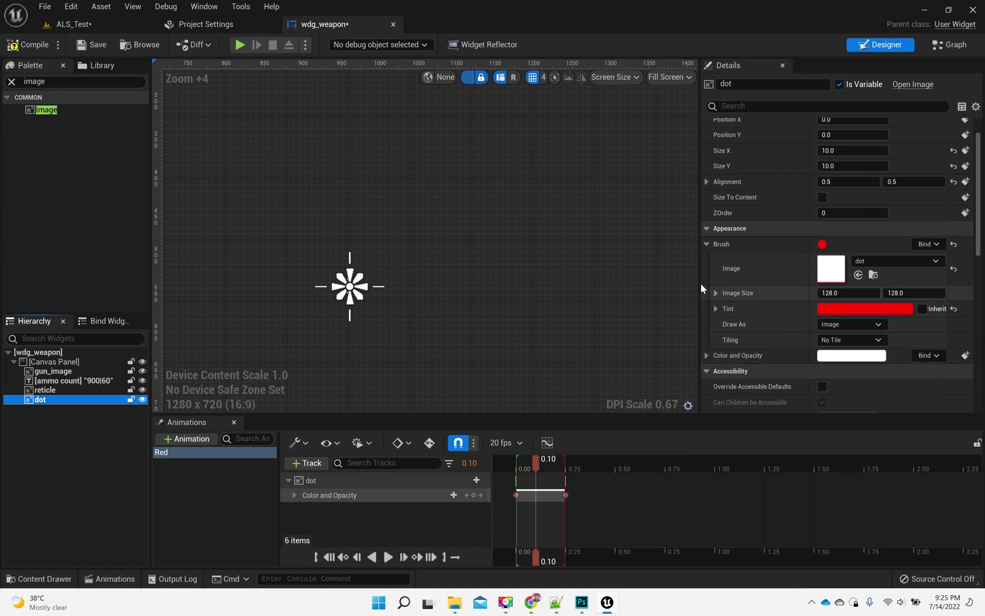
Step: Undo the red tint and set the dot's Color and Opacity to red instead
left_click_drag(701, 283, 690, 282)
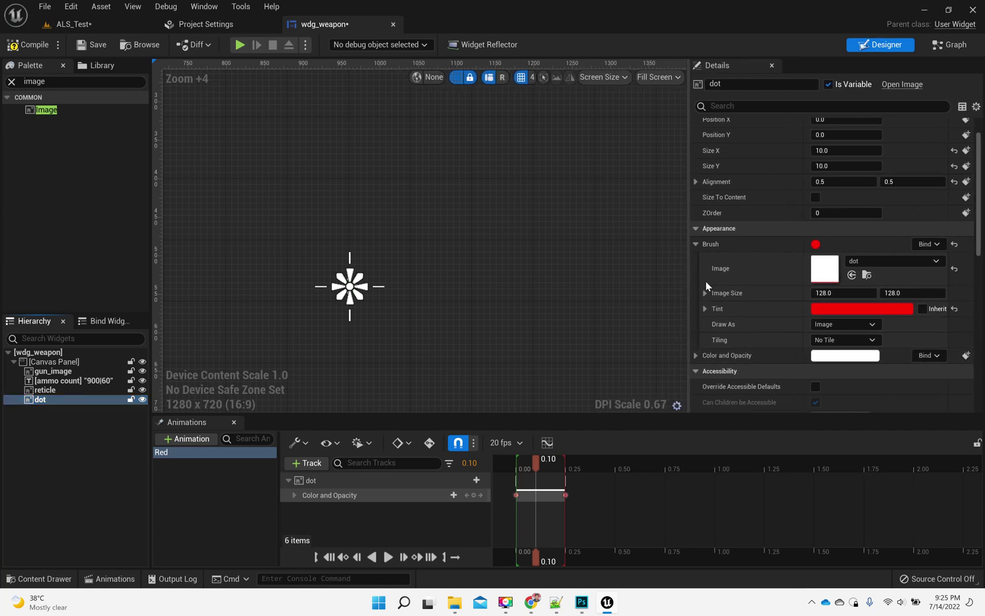
key("ctrl+z")
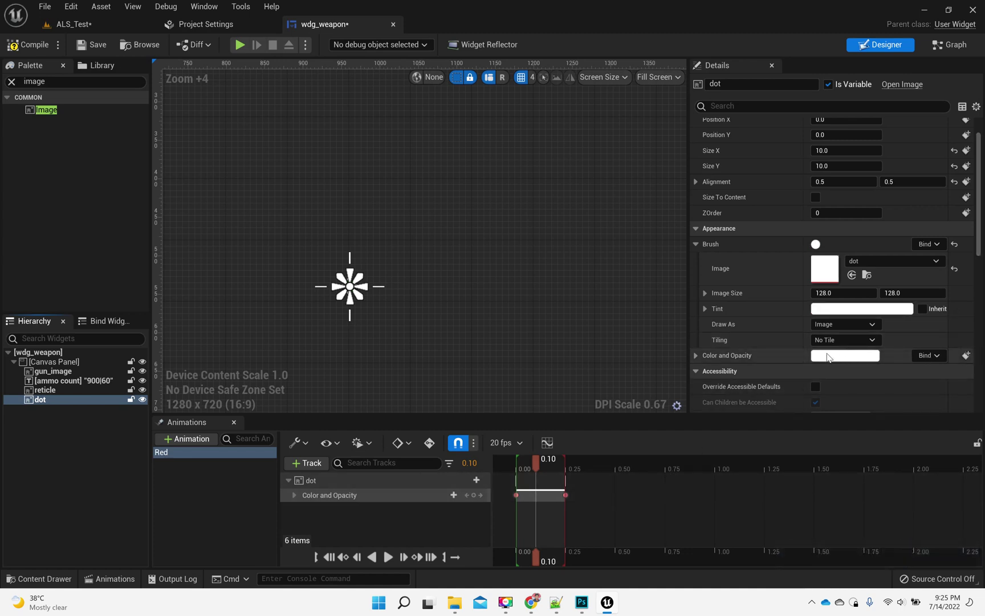
left_click(829, 358)
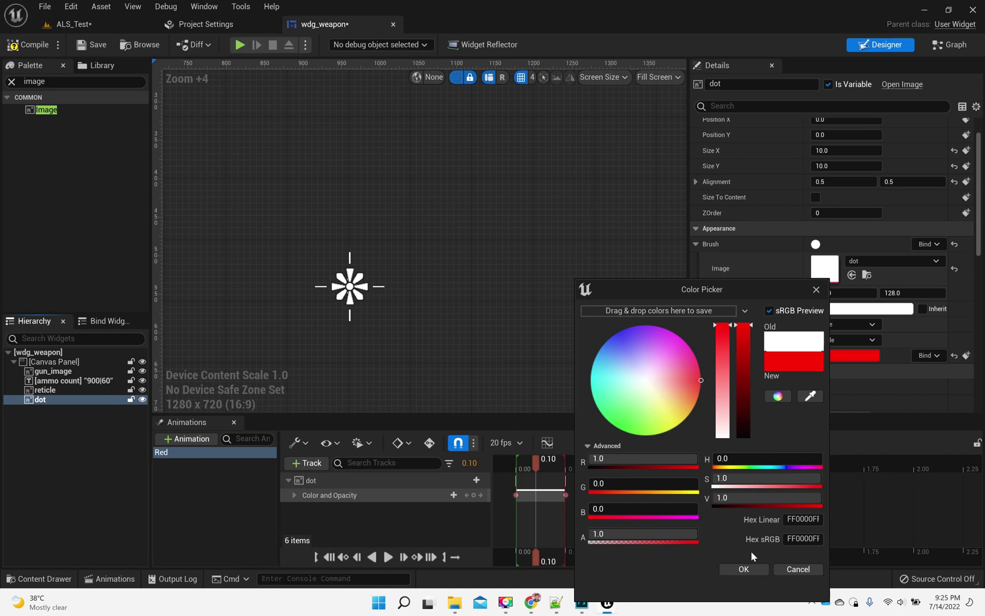
left_click(739, 569)
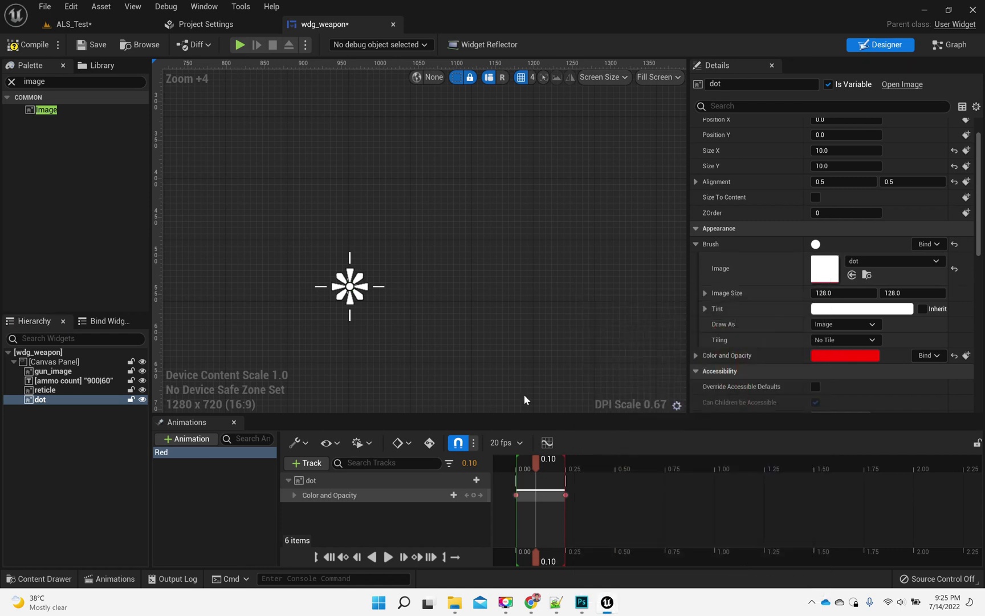
left_click(486, 350)
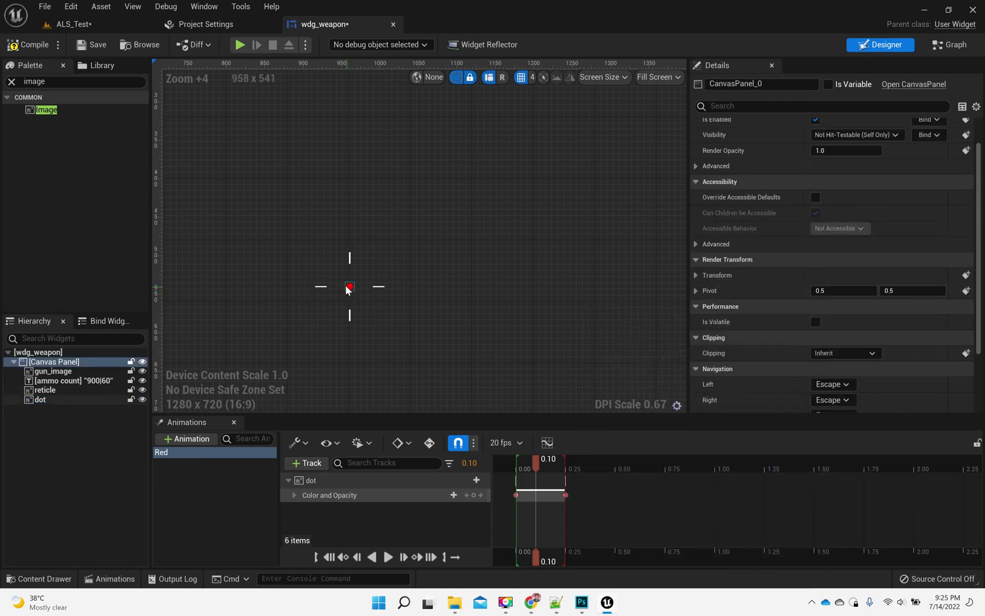
Step: Scrub before the animation start to see the dot's default white, then compile the widget
left_click(349, 288)
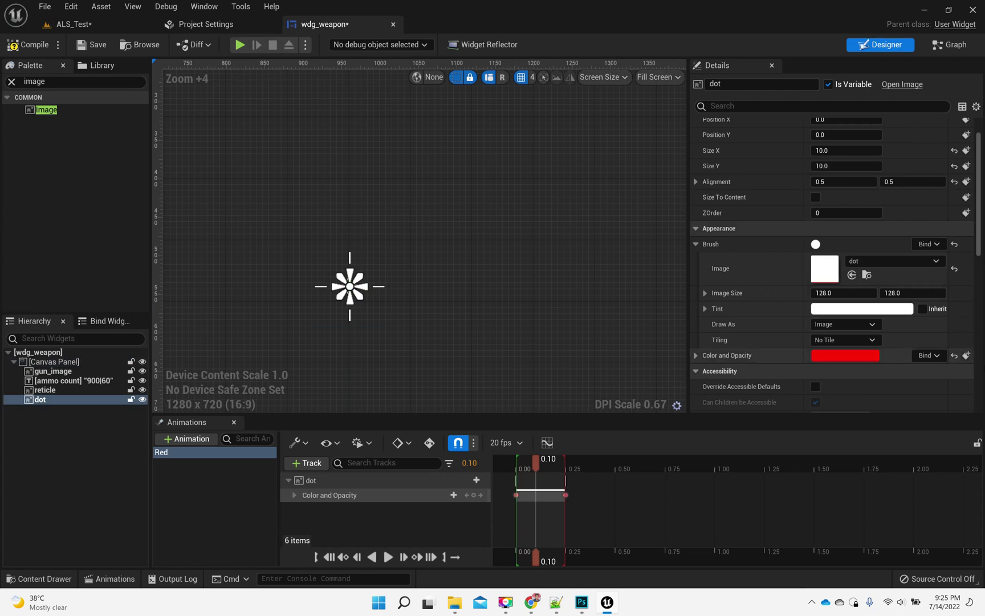
mouse_move(537, 460)
left_mouse_down()
mouse_move(493, 459)
mouse_move(558, 467)
mouse_move(521, 471)
mouse_move(555, 465)
left_mouse_up()
left_click(492, 319)
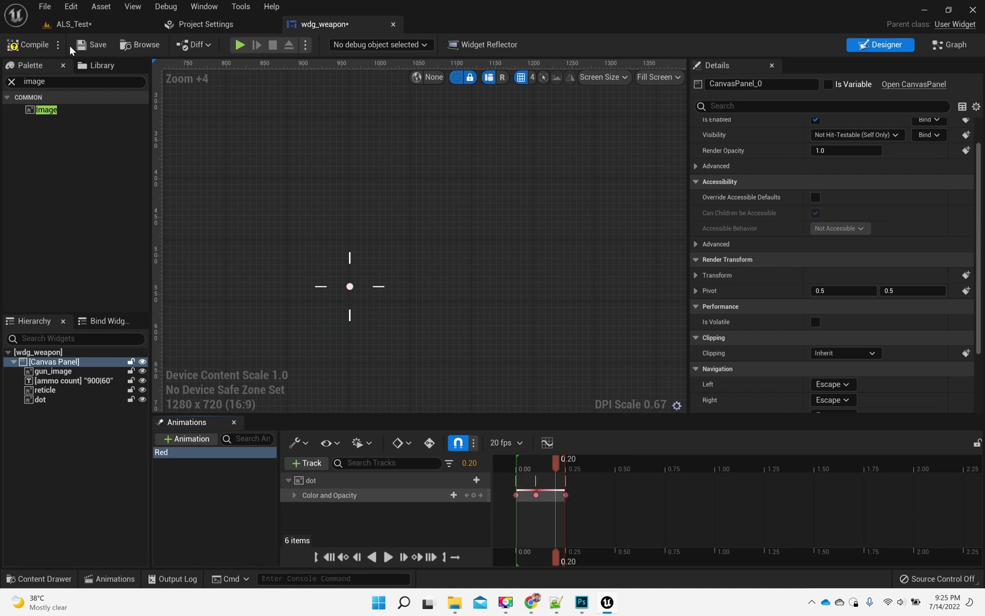
left_click(21, 46)
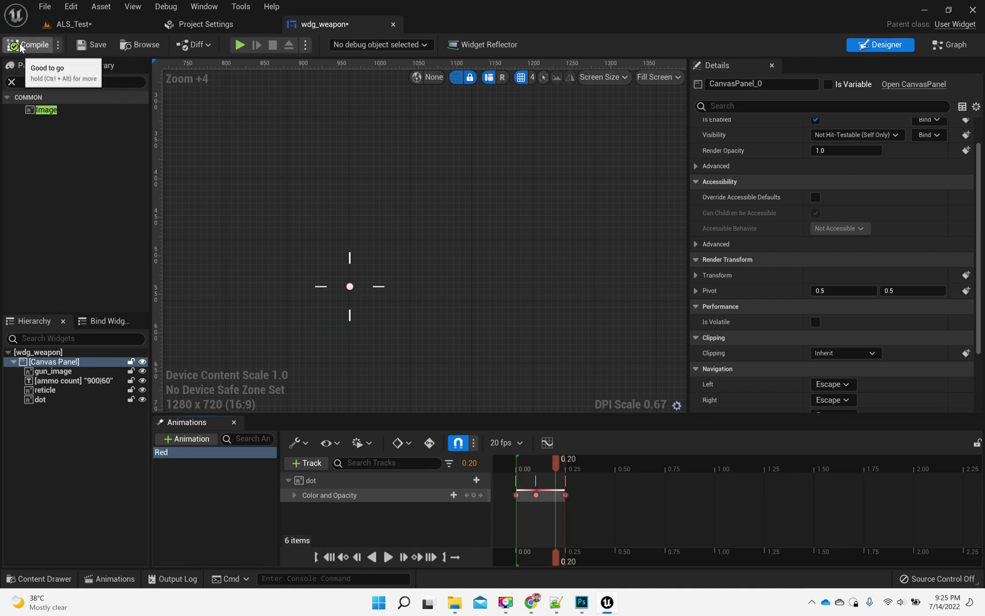
Step: Add a custom event named ShowHit to the wdg_weapon Event Graph
left_click(951, 44)
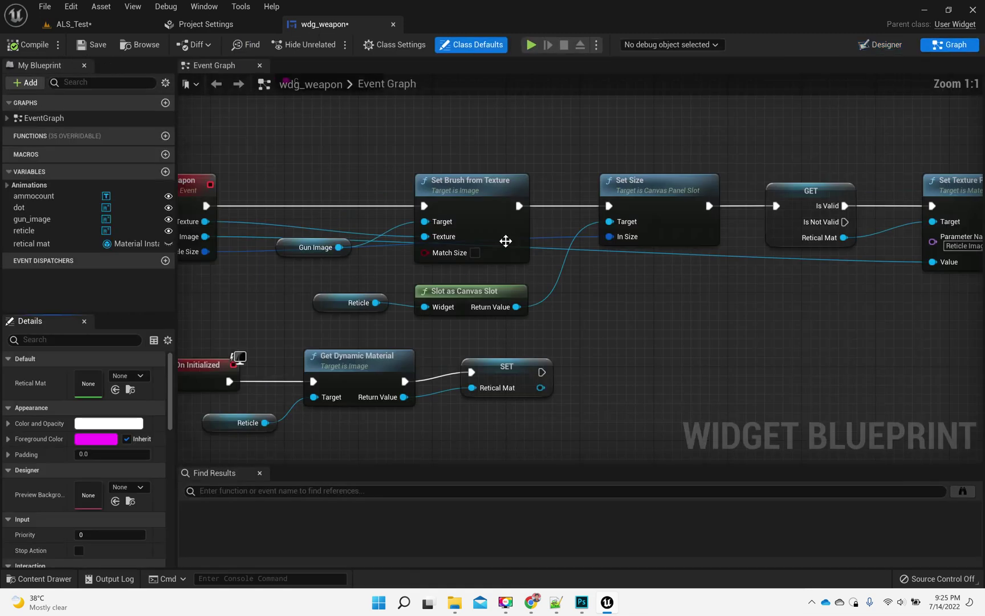
left_click(882, 44)
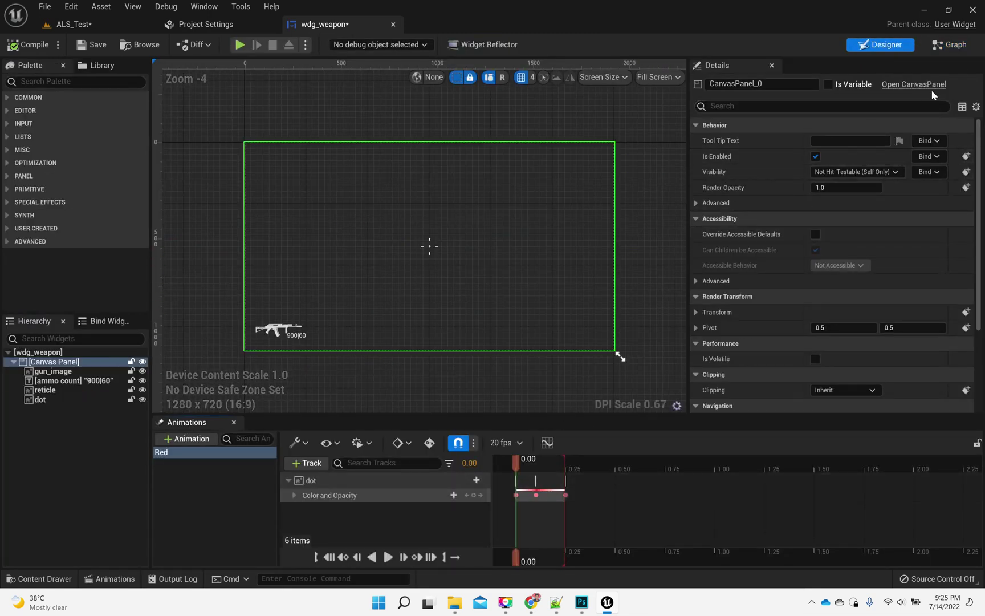
left_click(941, 48)
scroll(575, 346, "down", 3)
scroll(410, 338, "down", 2)
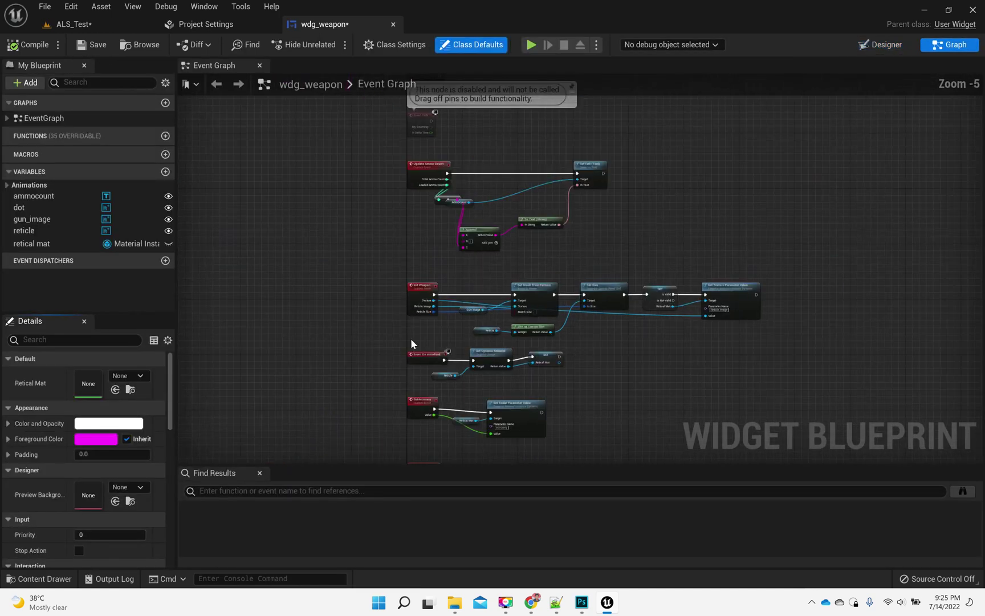
scroll(475, 350, "up", 4)
right_click(423, 365)
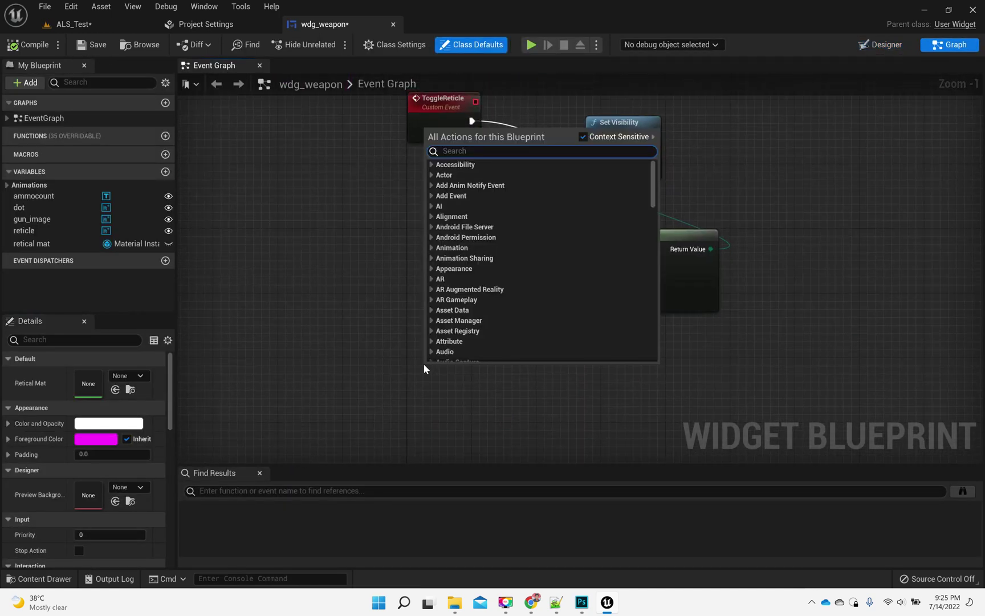
type("custom")
key("Return")
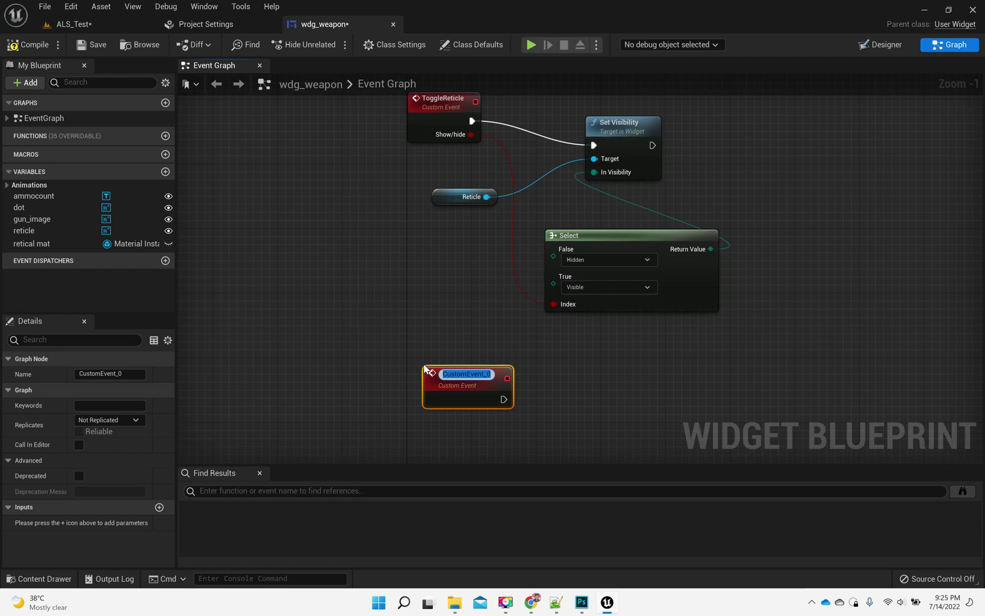
type("ShowHit")
key("Return")
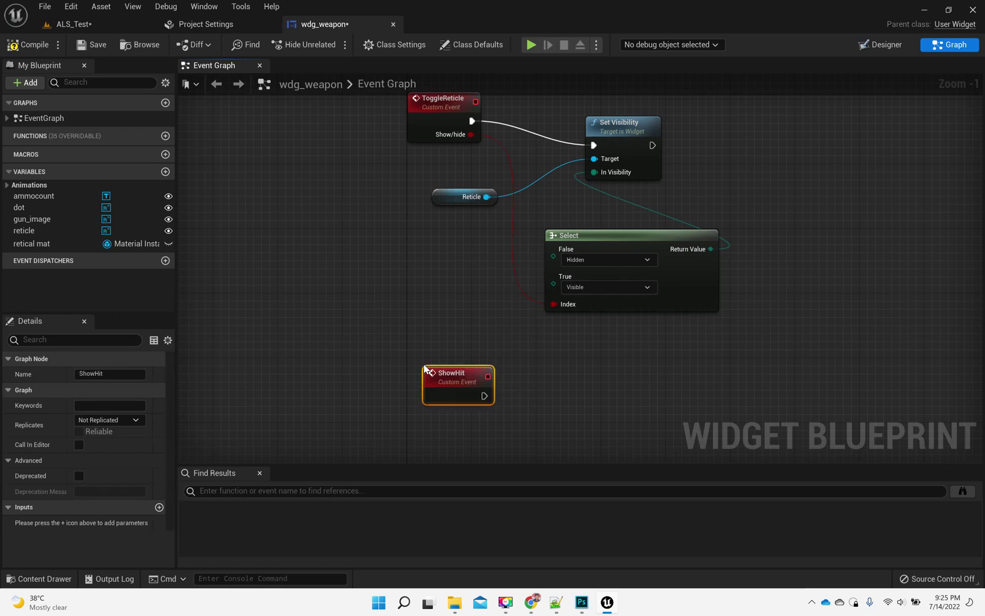
left_click_drag(460, 393, 445, 385)
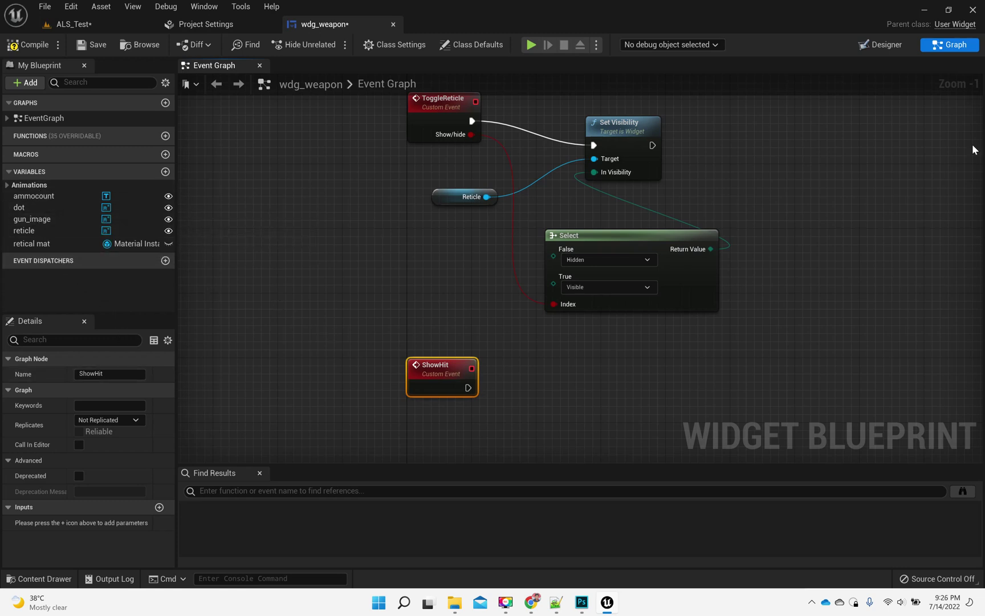
Step: Try a Play Animation node after ShowHit, find no animation listed, and remove it
left_click(880, 44)
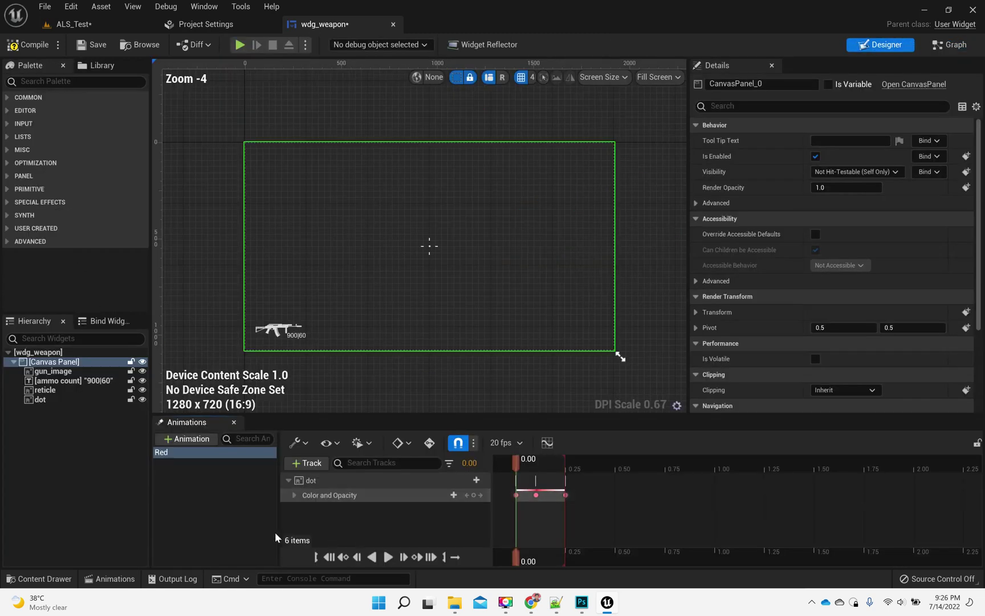
left_click(179, 454)
key("ctrl+s")
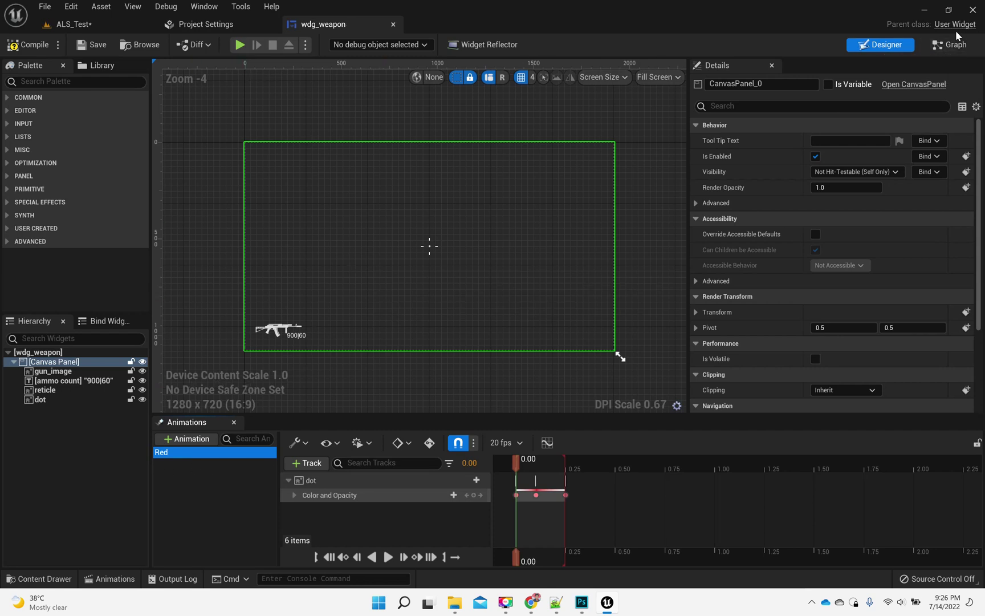
left_click(952, 44)
left_click_drag(467, 387, 529, 388)
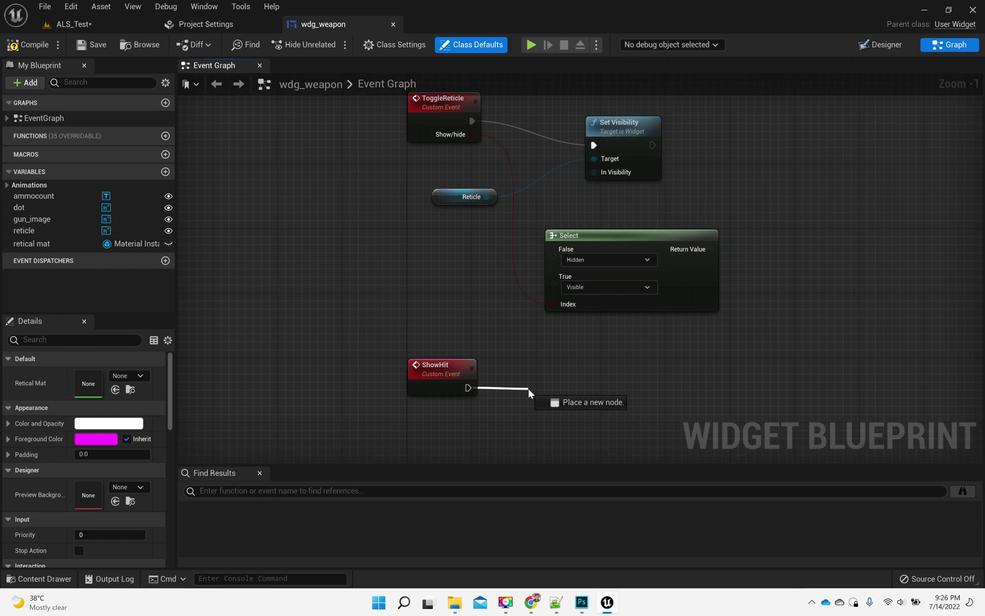
type("play anim")
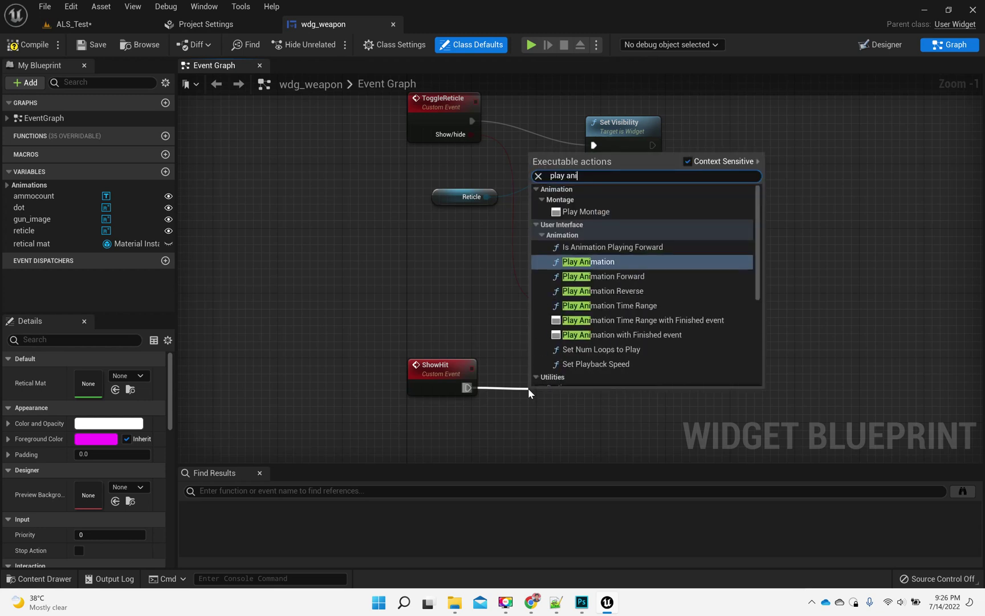
key("Return")
right_click_drag(693, 281, 664, 214)
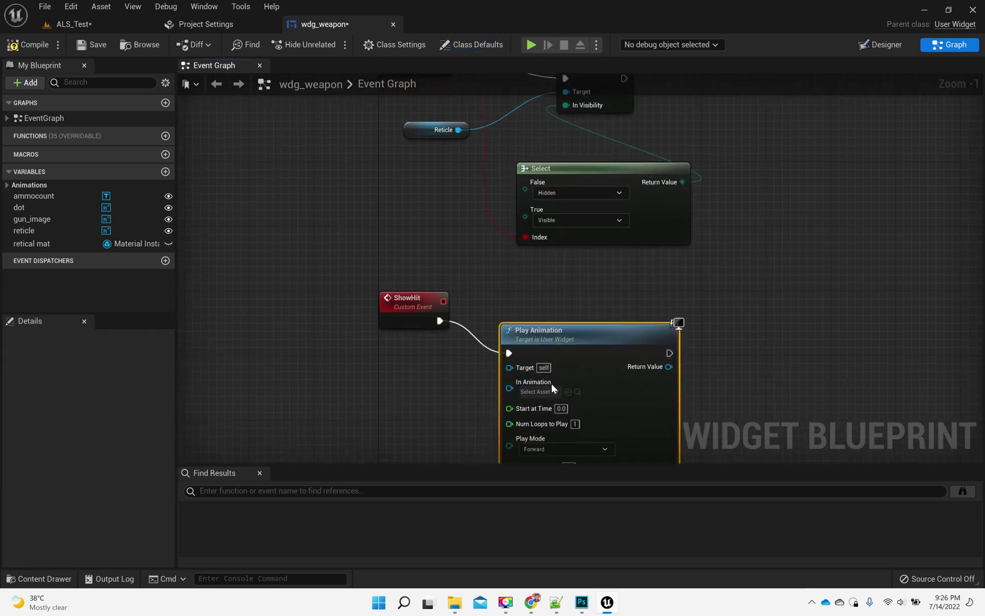
left_click(543, 391)
left_click(585, 329)
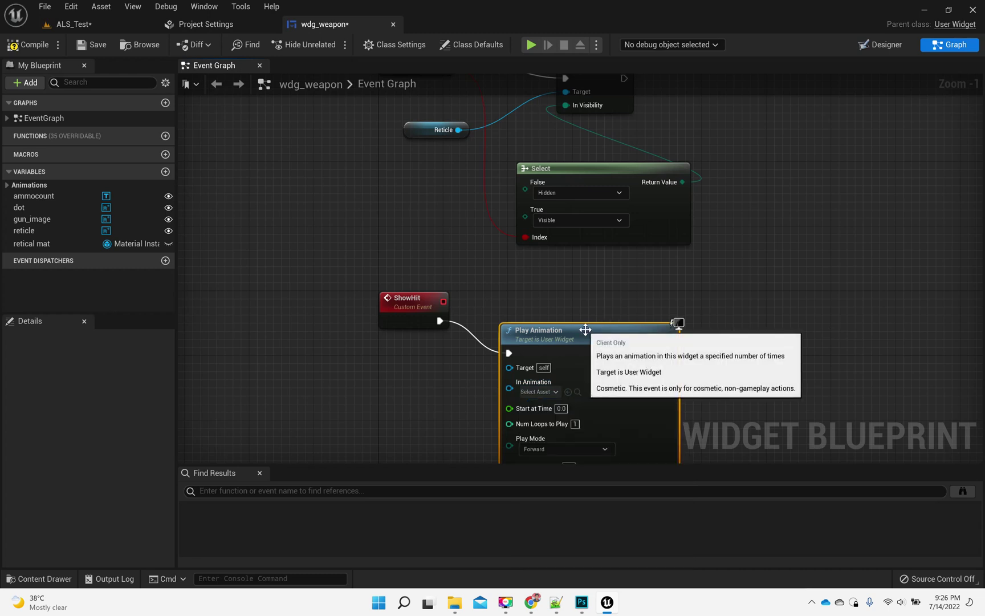
key("Delete")
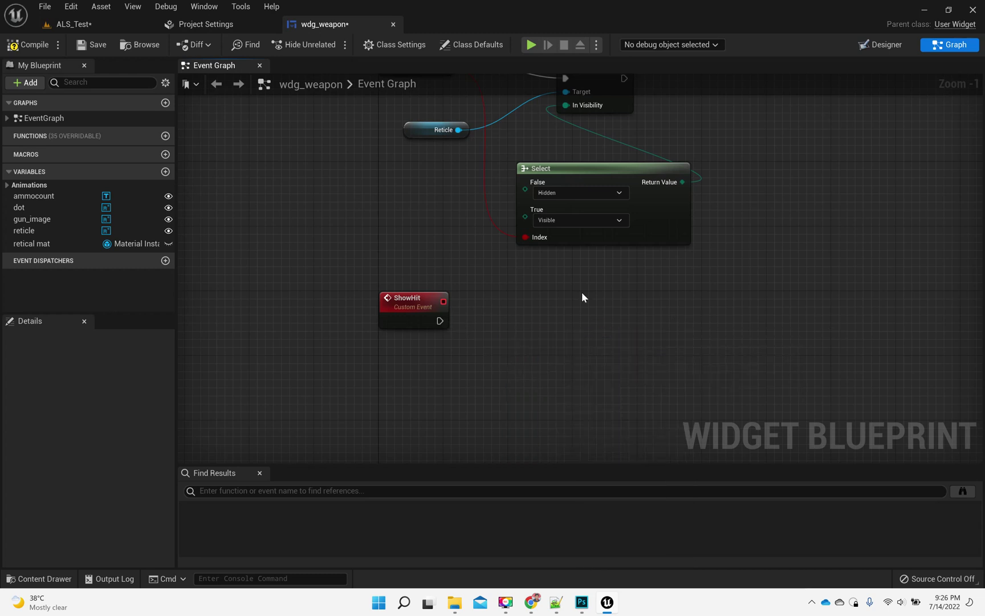
Step: Check the Red animation in the designer, save all assets, and return to the Event Graph
left_click(880, 44)
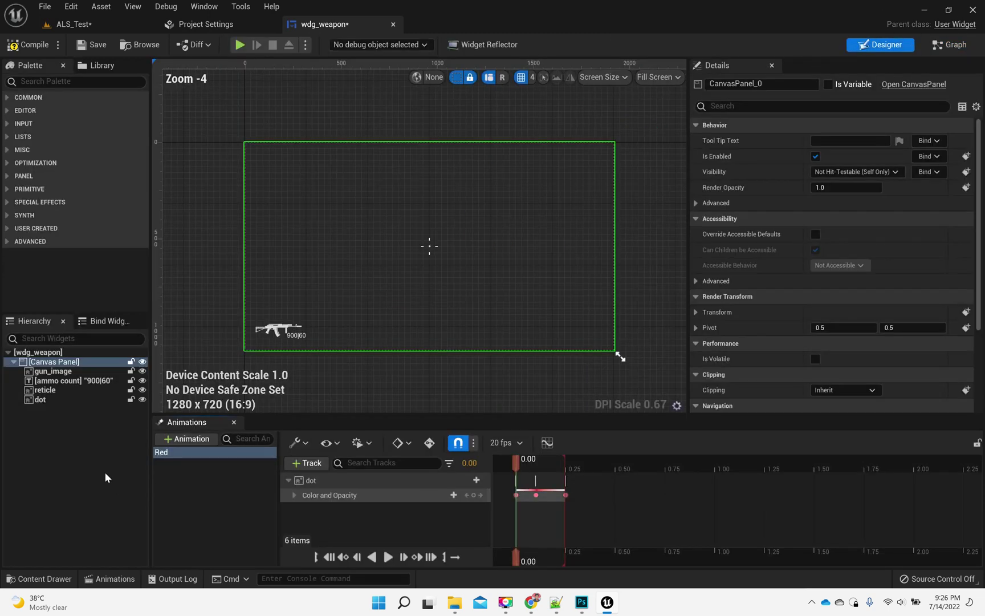
right_click(202, 454)
left_click(183, 481)
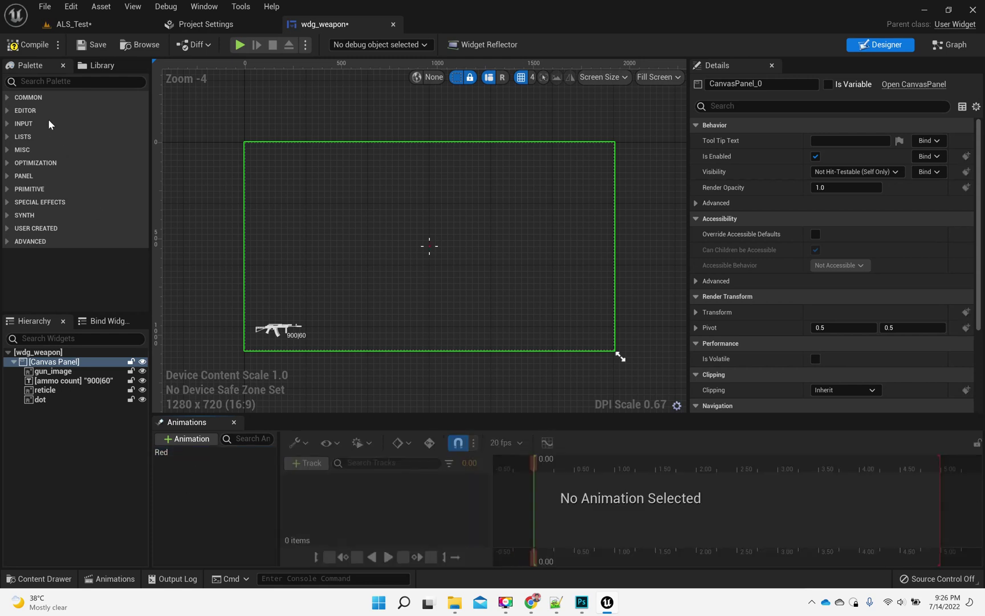
key("ctrl+s")
left_click(945, 47)
right_click(446, 359)
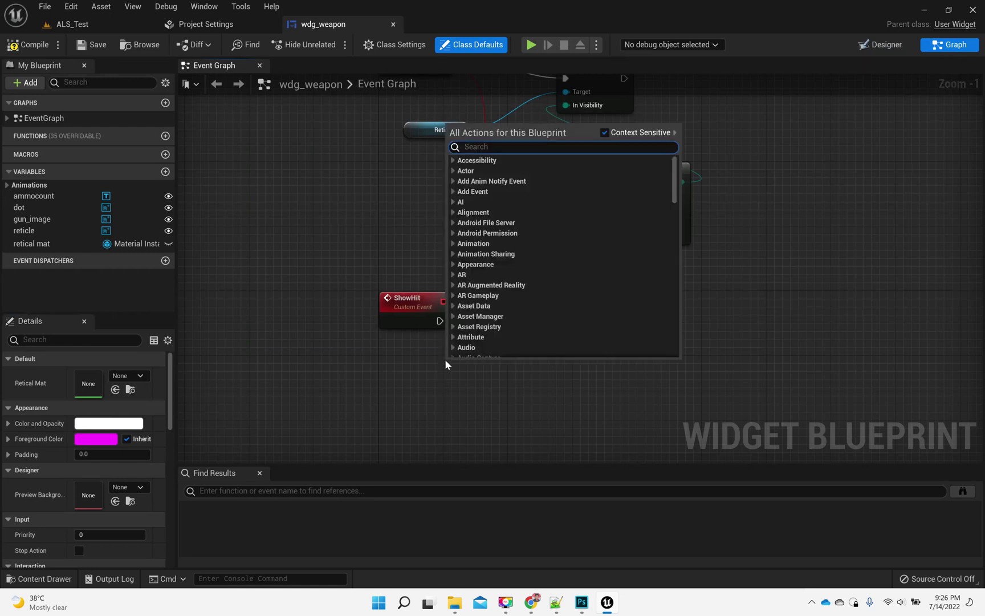
type("red")
left_click(353, 401)
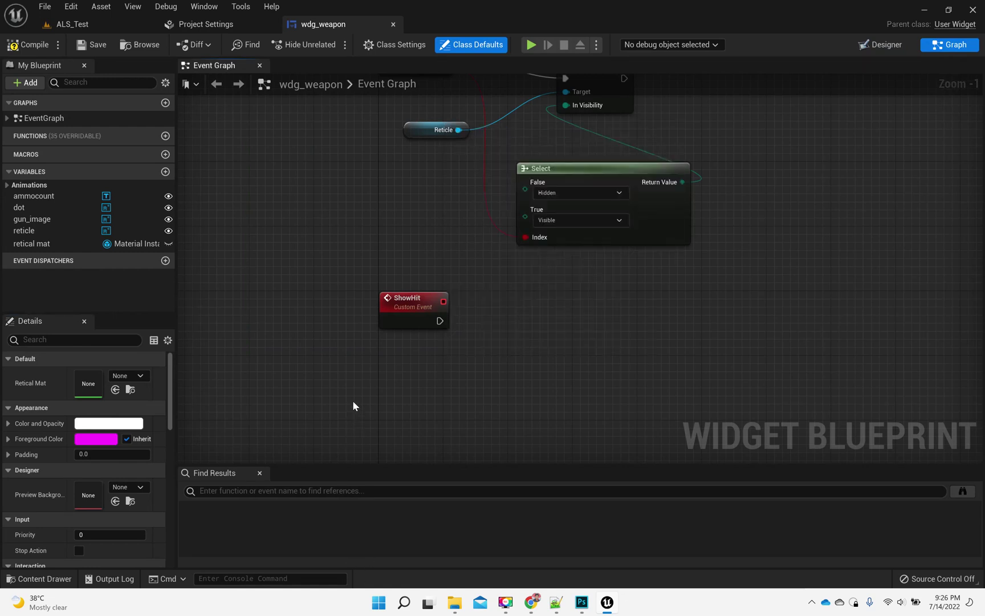
scroll(51, 455, "down", 3)
scroll(51, 455, "down", 2)
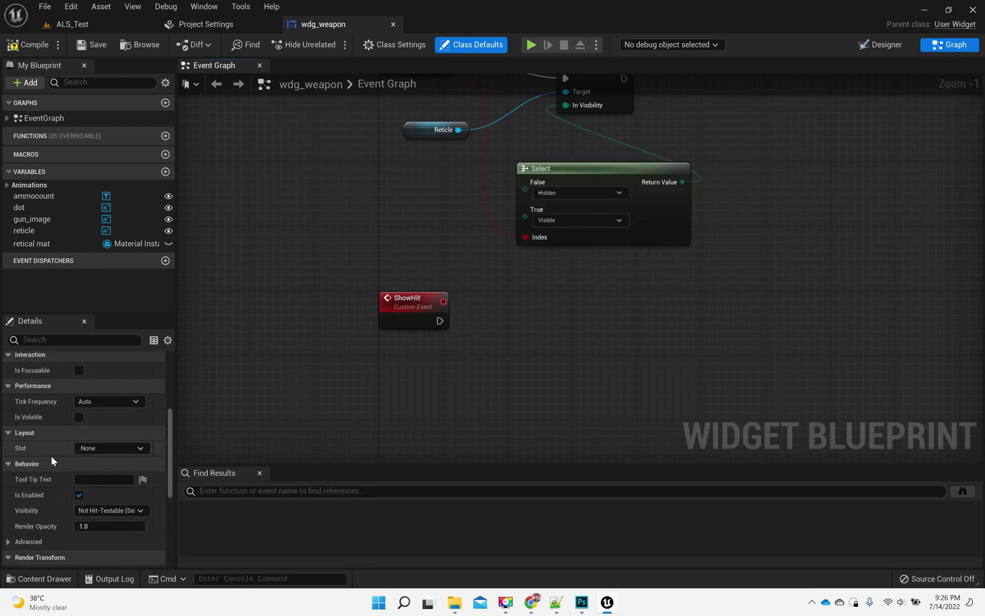
scroll(51, 455, "up", 2)
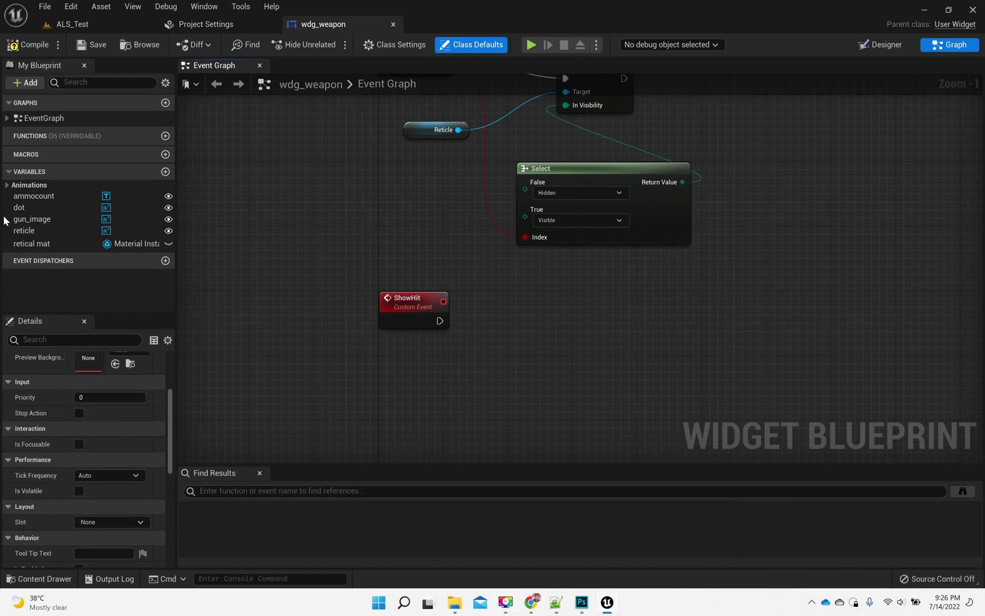
Step: Make ShowHit fire a Play Animation node for the Red animation reference
left_click(7, 185)
mouse_move(25, 195)
left_mouse_down()
mouse_move(526, 346)
mouse_move(450, 353)
left_mouse_up()
left_click(473, 370)
left_click_drag(507, 364, 542, 364)
type("play")
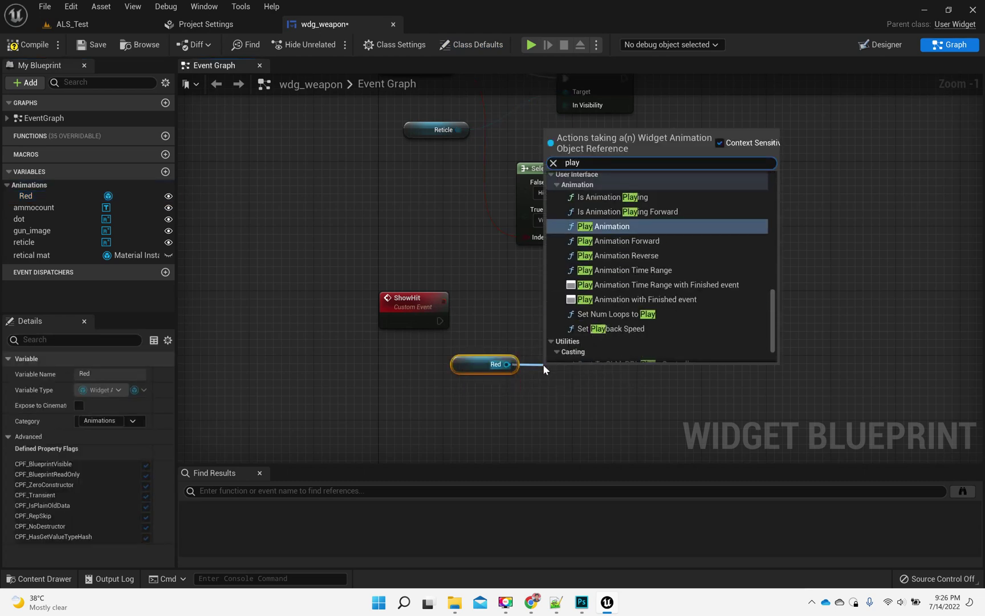
key("Return")
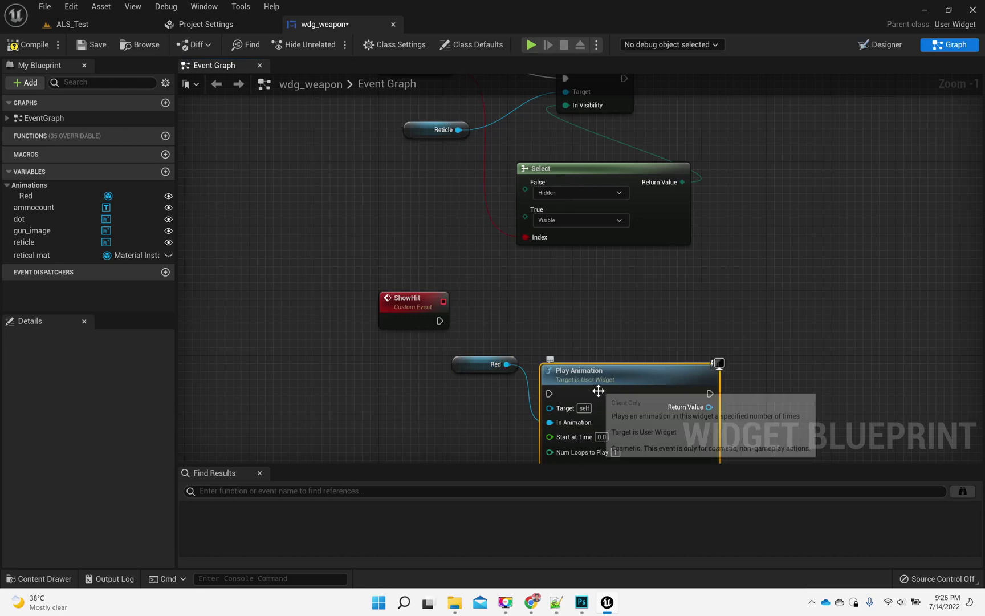
left_click_drag(440, 320, 550, 321)
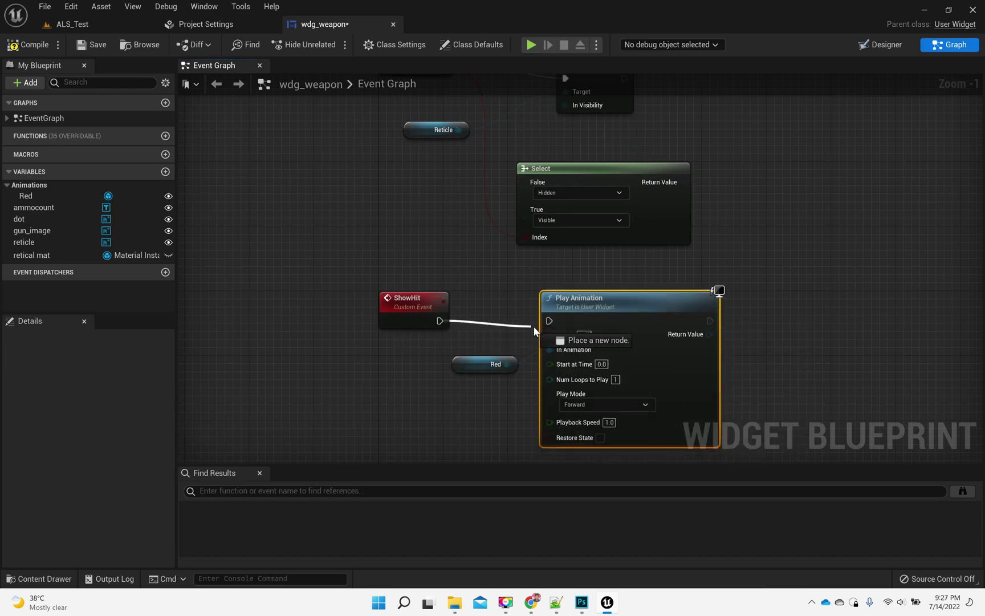
Step: Compile the widget blueprint and switch to the ALS_Test level
left_click(34, 47)
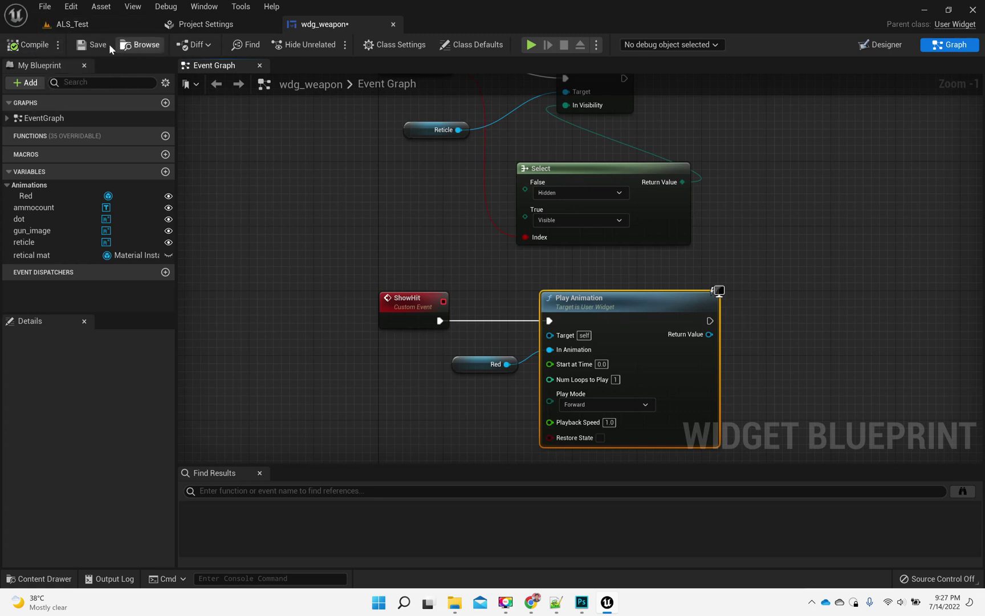
left_click(75, 31)
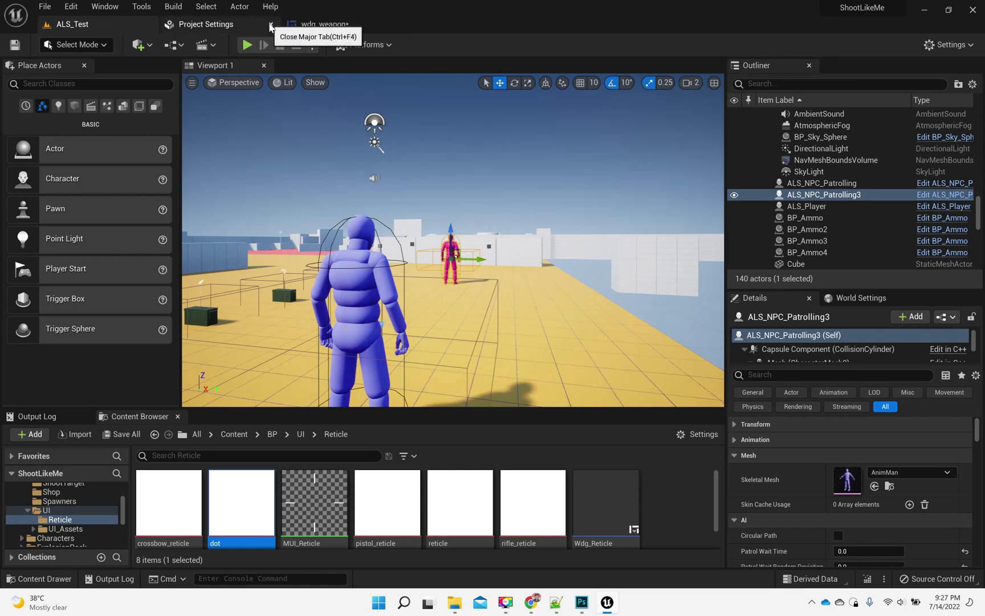
Step: Close Project Settings, select the LongBow actor and browse to its asset folder
left_click(264, 24)
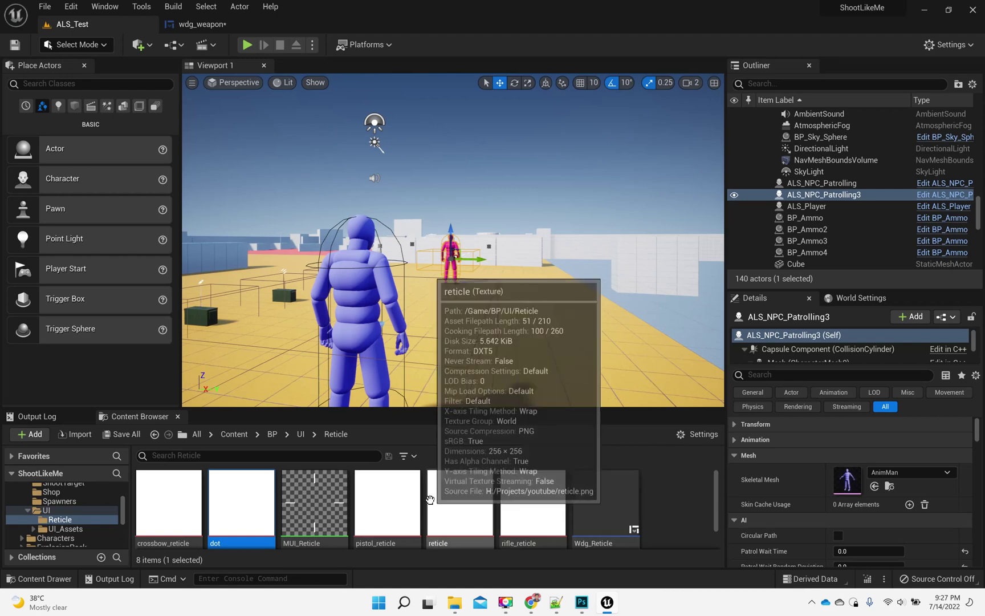
right_click_drag(431, 283, 362, 285)
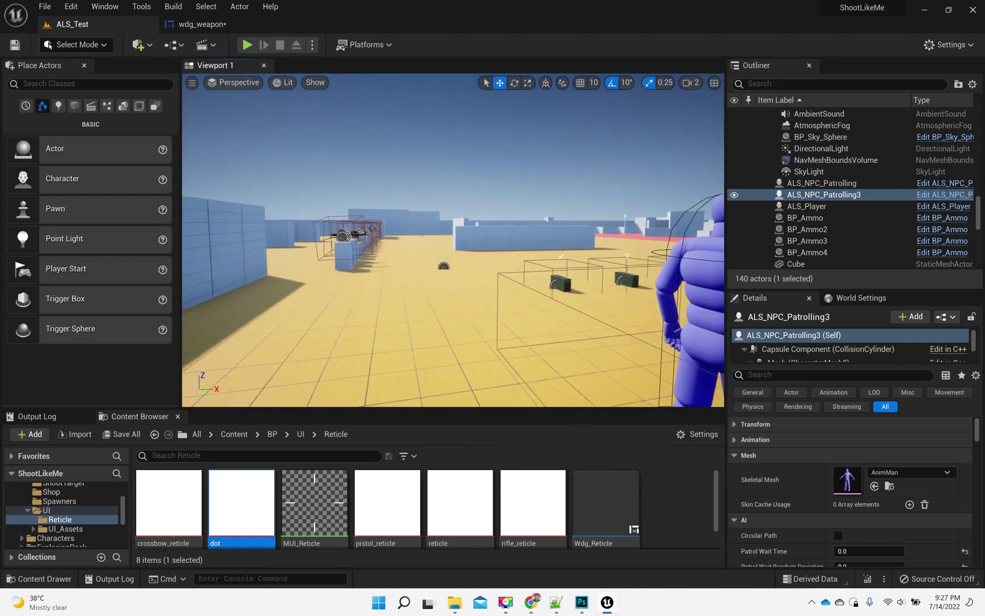
left_click(341, 232)
right_click(829, 196)
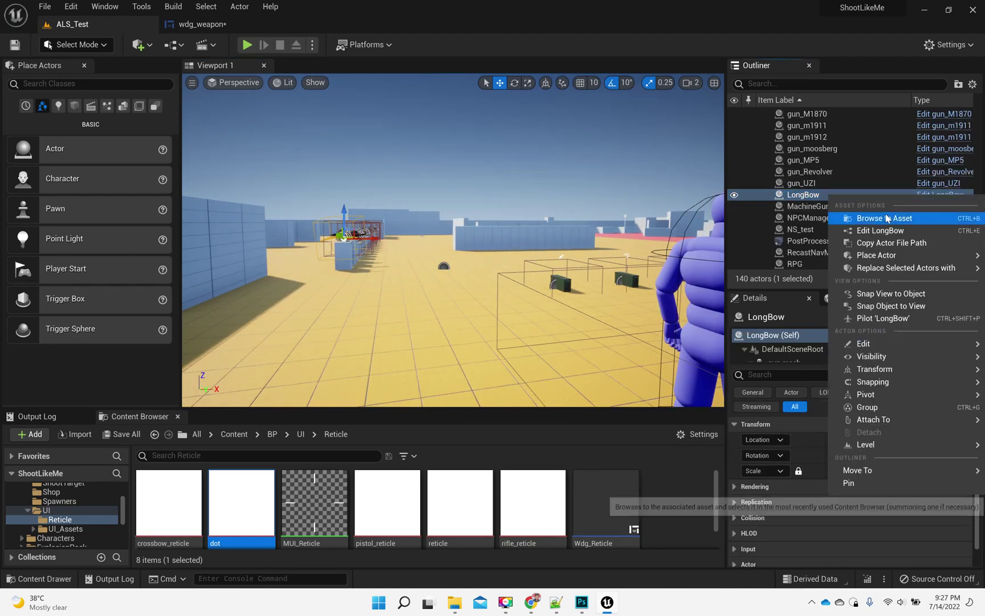
left_click(885, 219)
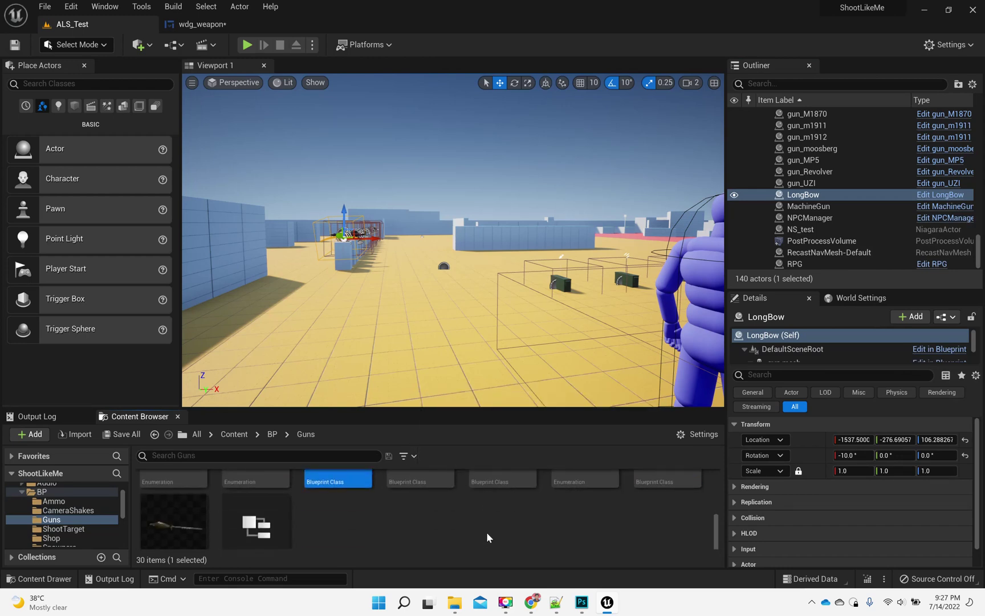
scroll(487, 532, "up", 3)
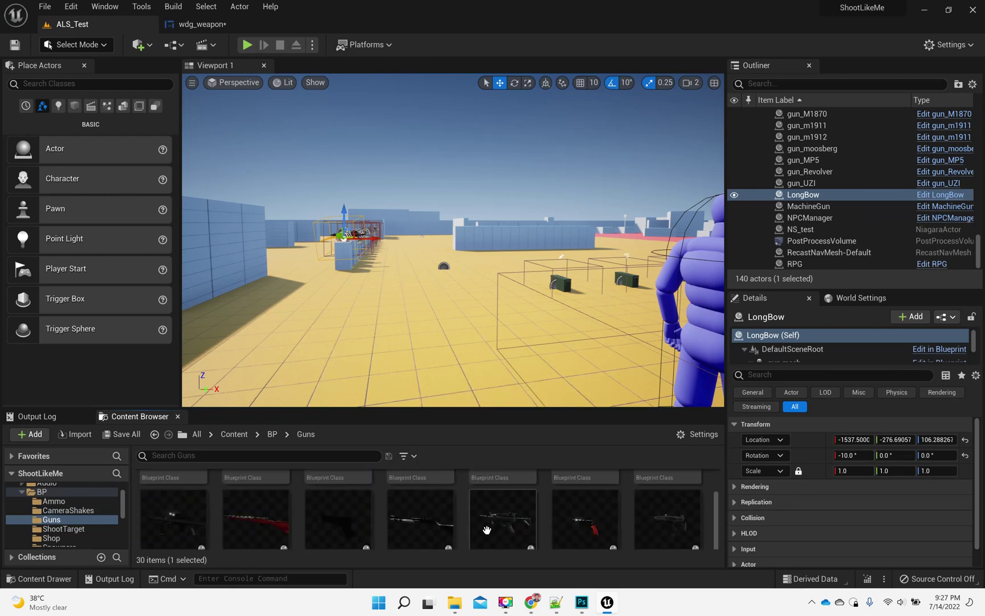
scroll(487, 530, "up", 3)
scroll(486, 530, "up", 3)
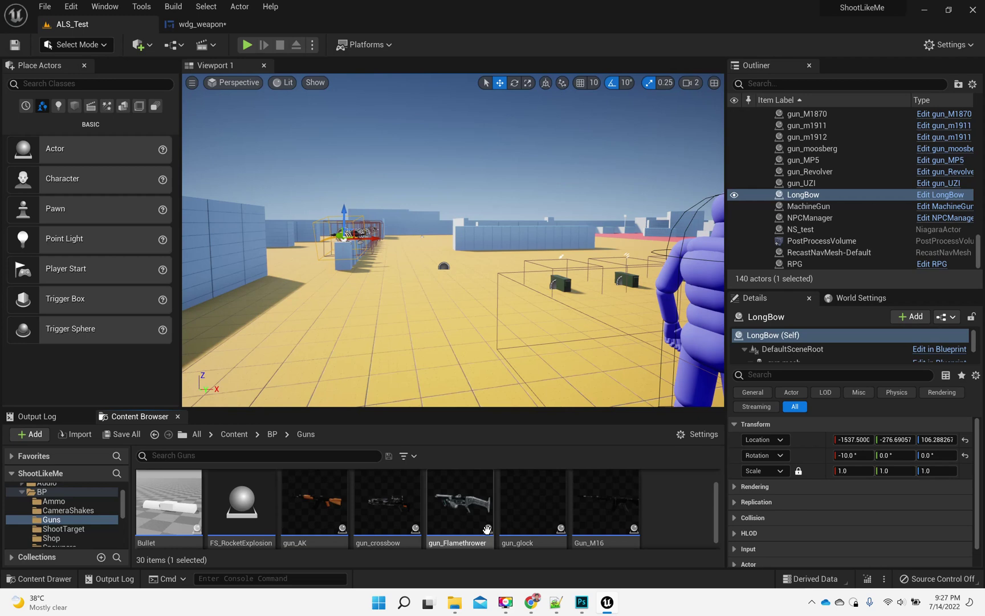
scroll(487, 530, "down", 3)
scroll(487, 530, "up", 3)
scroll(524, 506, "up", 3)
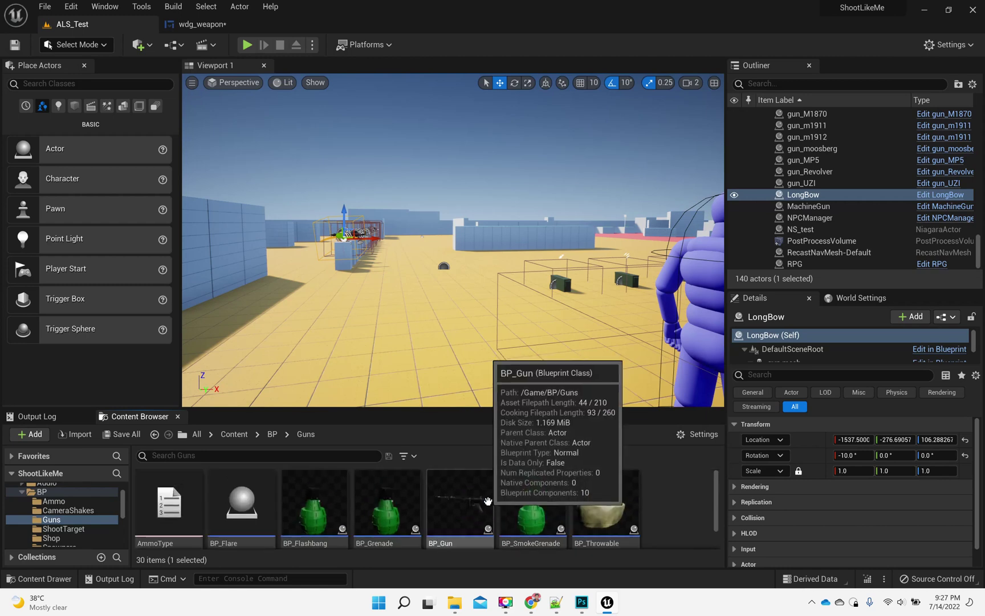
Step: Open BP_Gun and search 'flesh' to jump to the Spawn Decal nodes
left_click(475, 504)
double_click(474, 504)
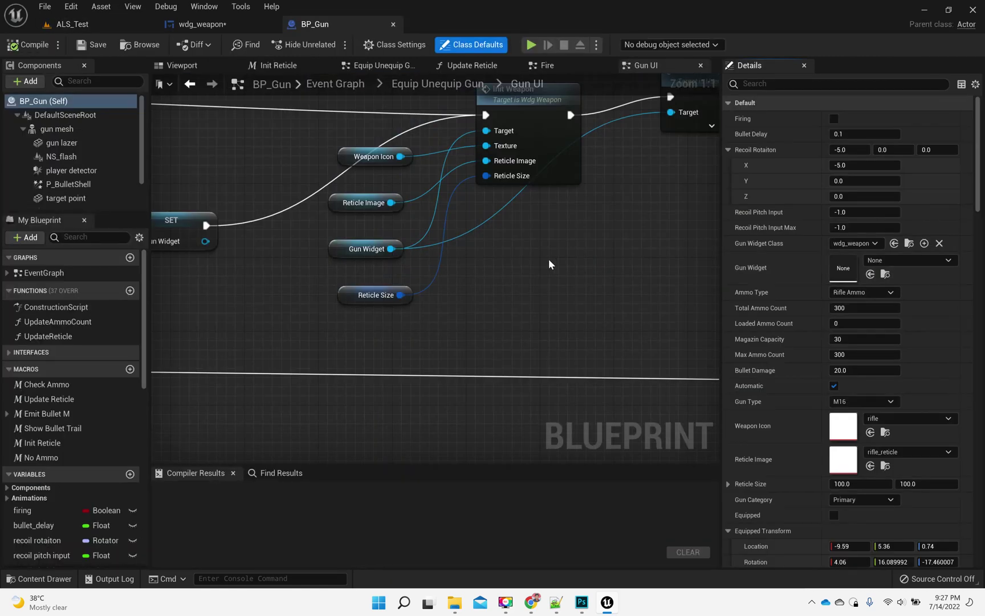
scroll(549, 259, "down", 4)
scroll(405, 304, "down", 3)
left_click(278, 472)
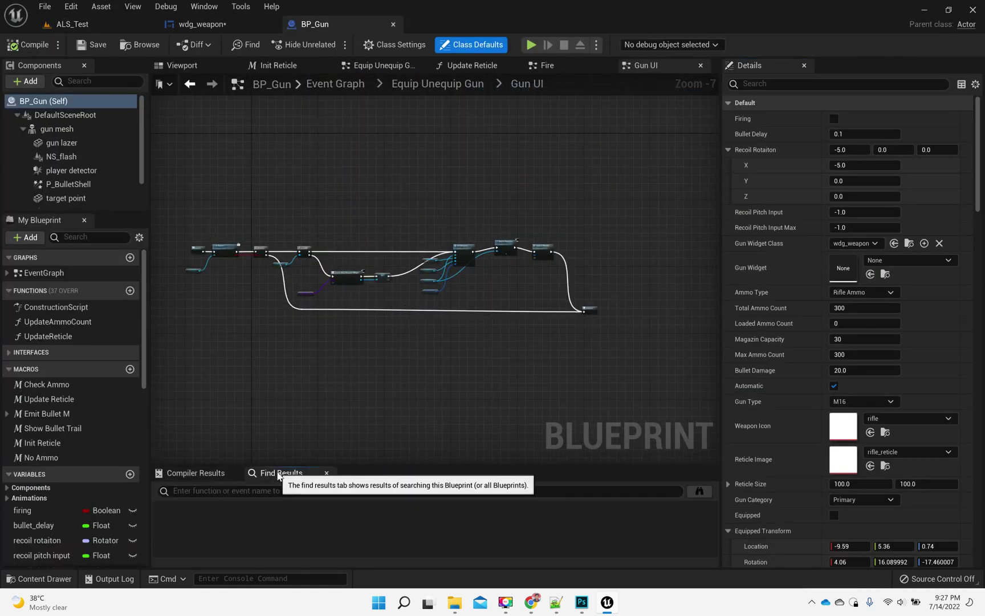
left_click(244, 491)
type("hit")
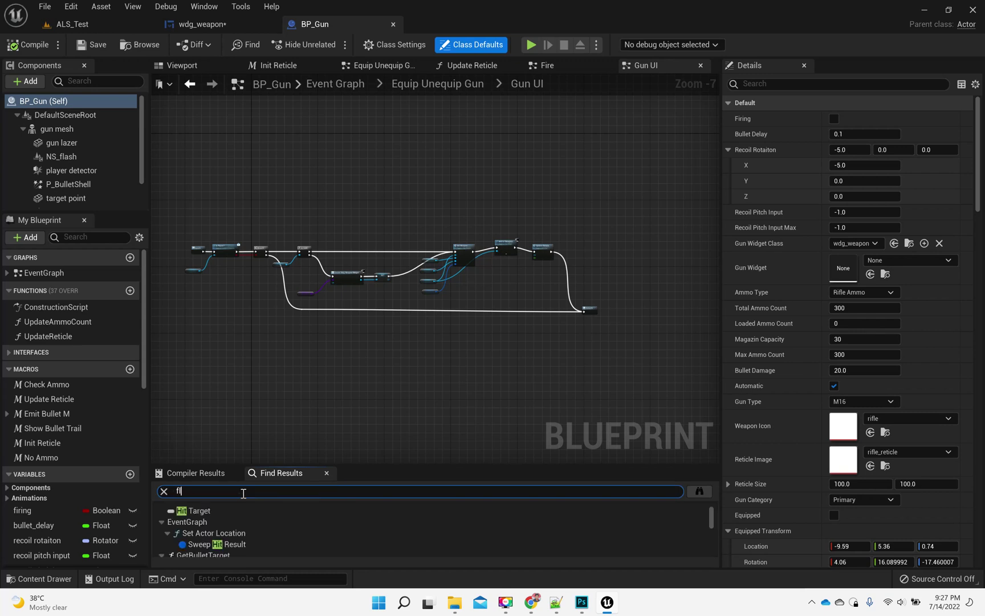
key("Return")
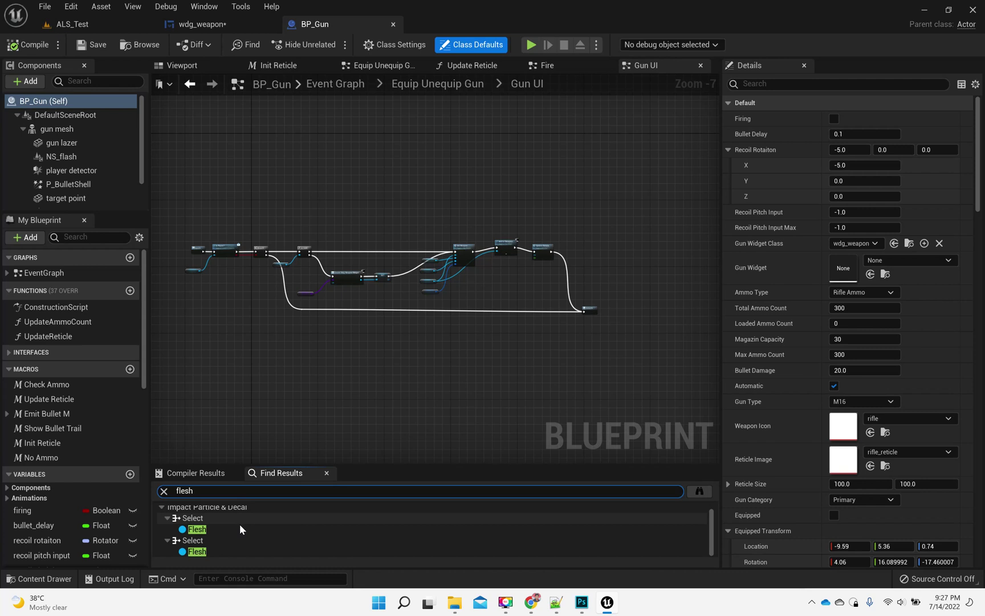
double_click(197, 531)
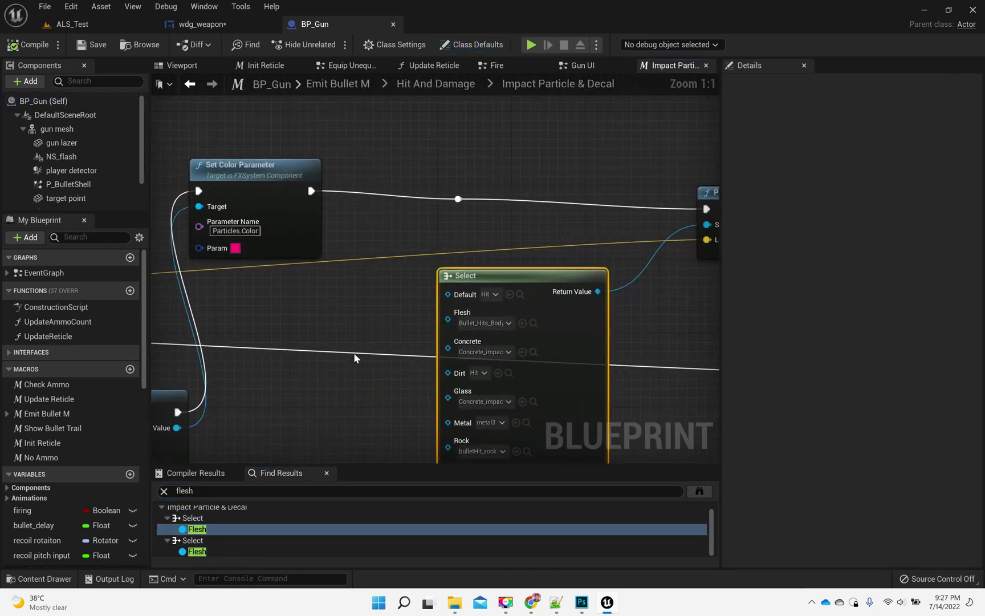
scroll(353, 353, "down", 4)
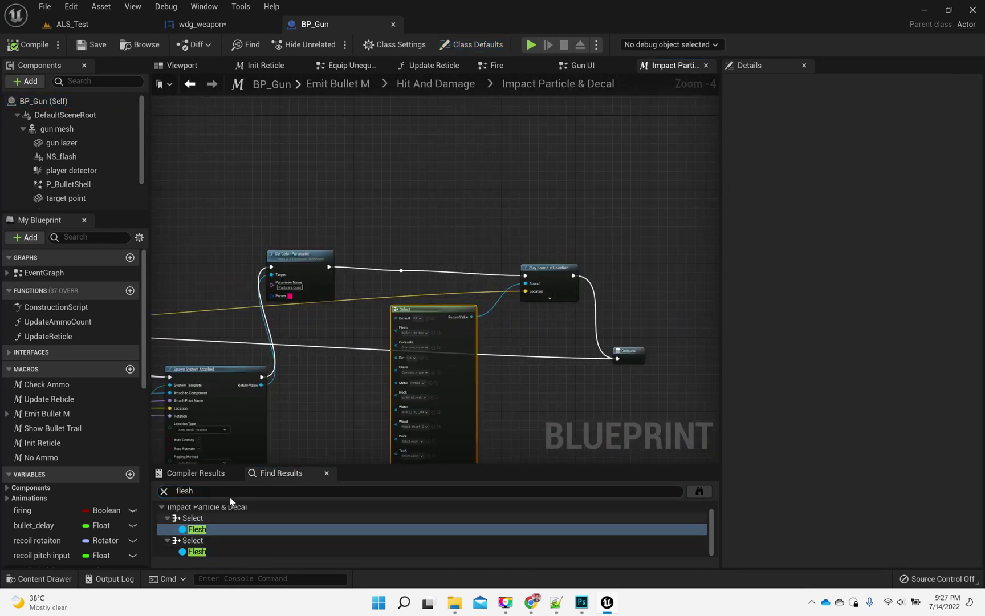
mouse_move(190, 301)
right_mouse_down()
mouse_move(592, 218)
mouse_move(720, 236)
right_mouse_up()
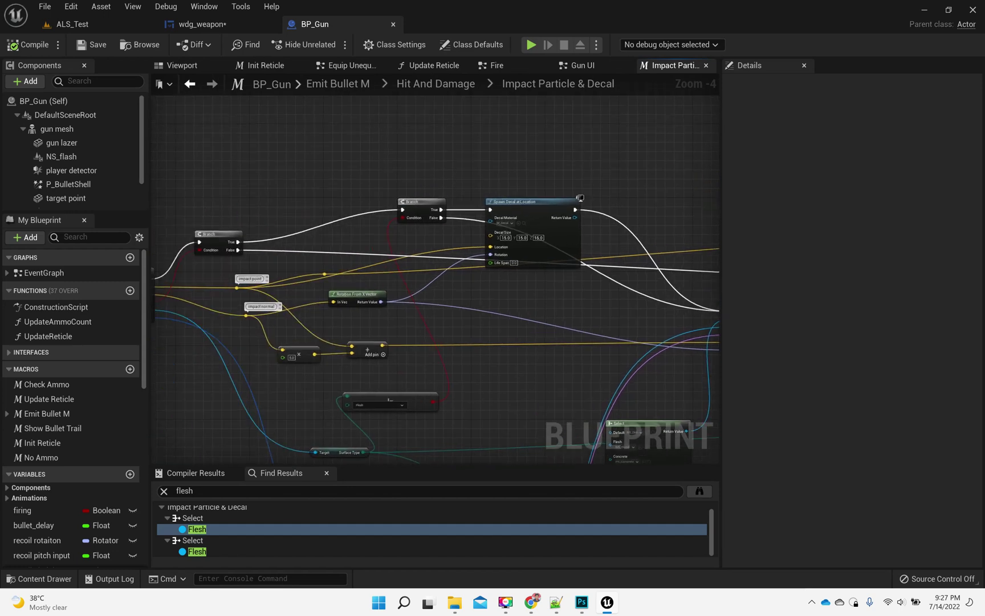
Step: Search 'onbullethit' and jump to the On Bullet Hit call in Hit And Damage
left_click(576, 489)
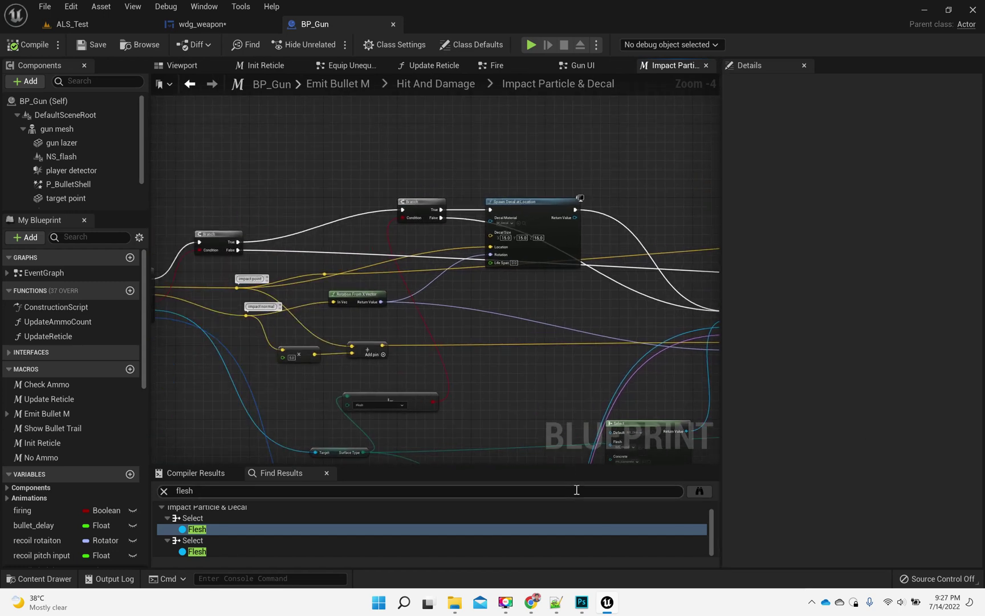
key("ctrl+a")
type("o")
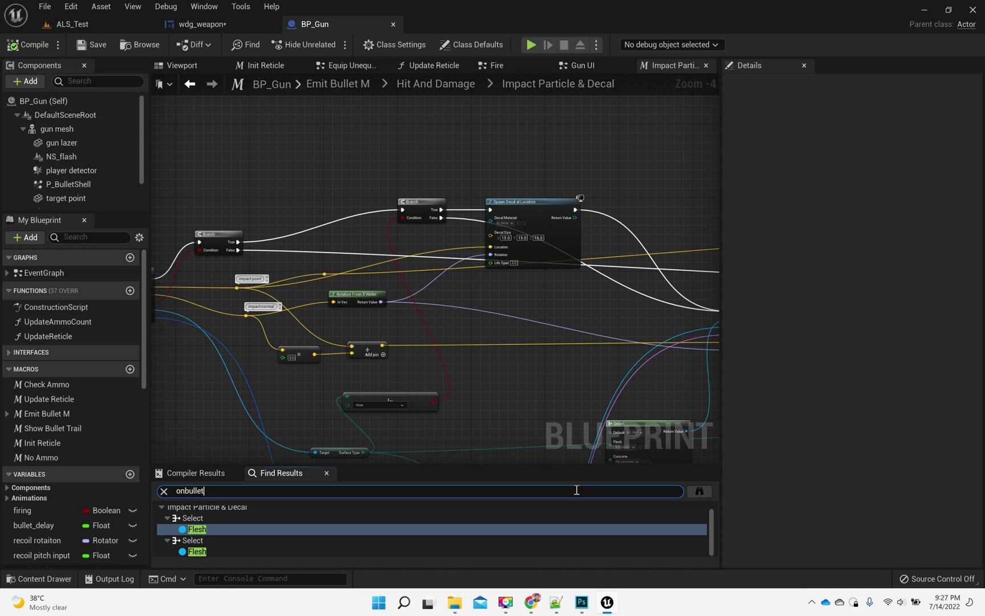
key("Return")
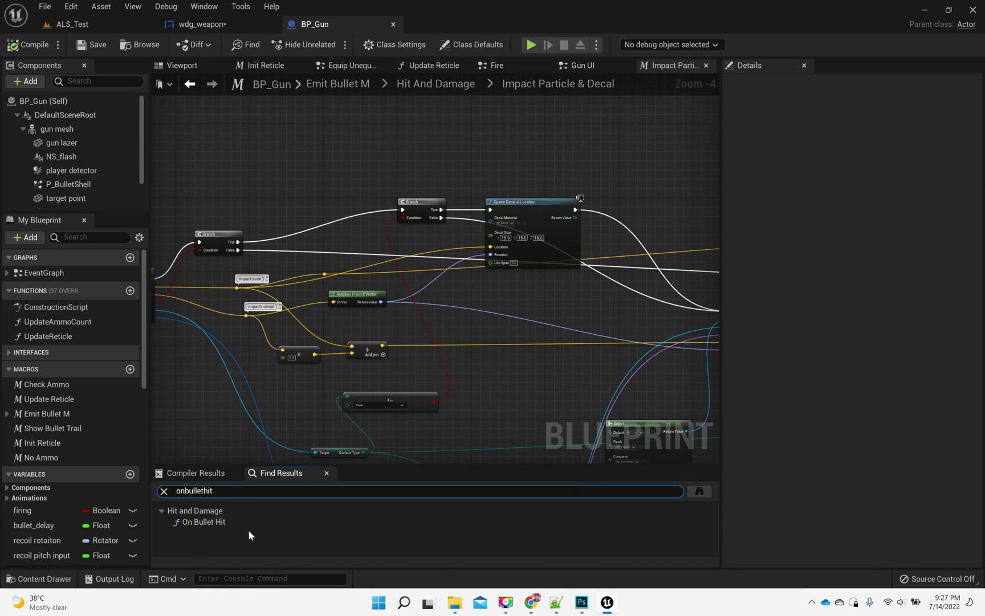
left_click(231, 522)
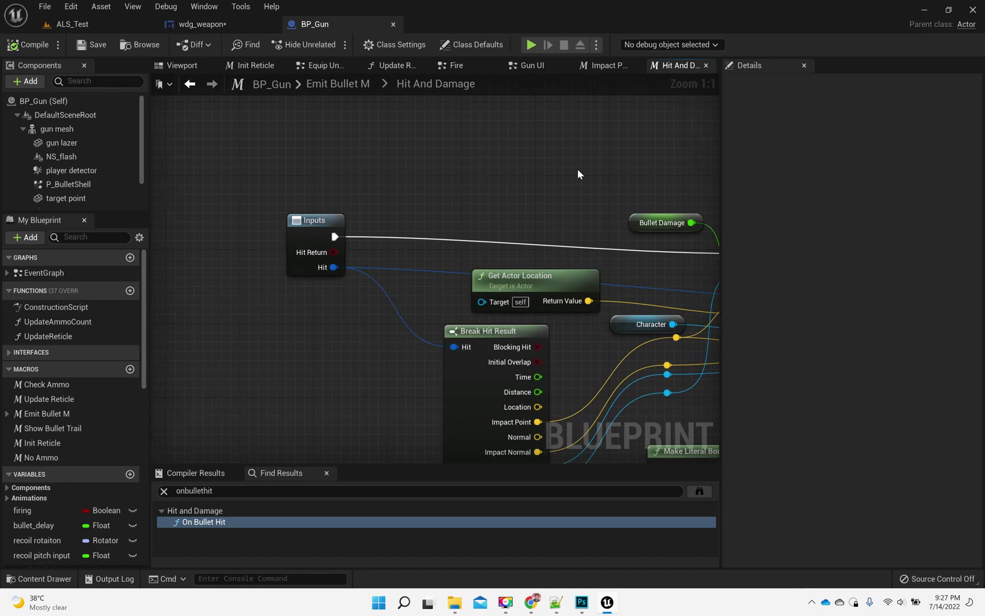
scroll(577, 174, "down", 3)
mouse_move(631, 430)
right_mouse_down()
mouse_move(154, 396)
mouse_move(400, 413)
right_mouse_up()
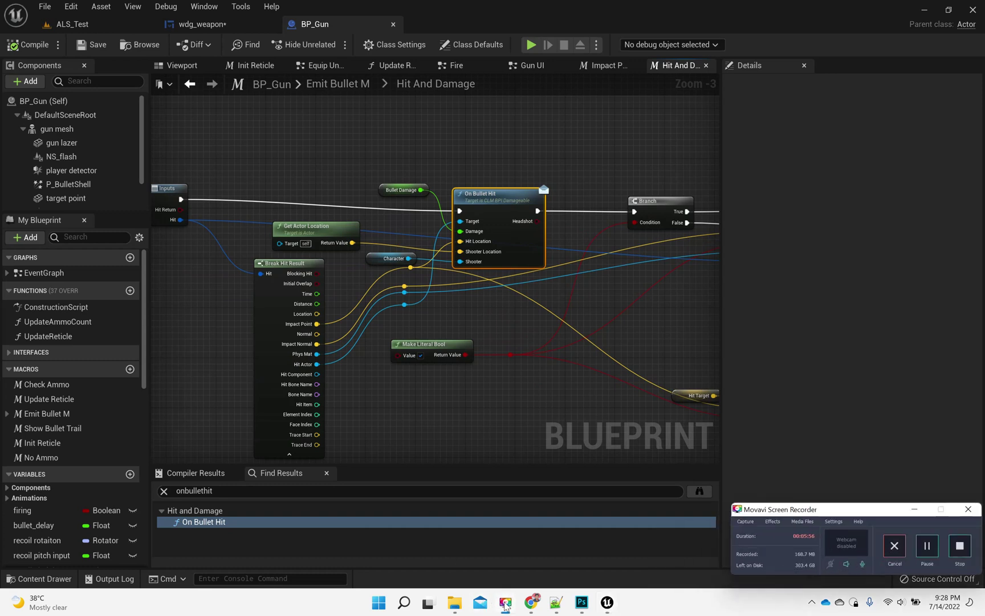
scroll(523, 214, "up", 3)
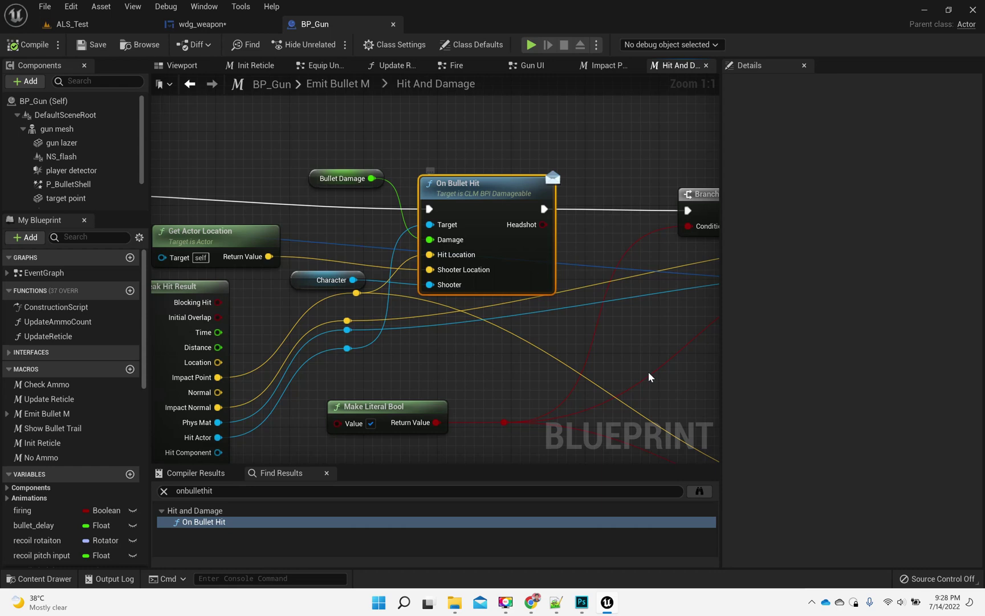
mouse_move(649, 378)
right_mouse_down()
mouse_move(293, 352)
mouse_move(716, 319)
mouse_move(523, 309)
mouse_move(577, 311)
right_mouse_up()
Step: Inspect the On Bullet Hit interface definition, then select the player character in ALS_Test
double_click(416, 169)
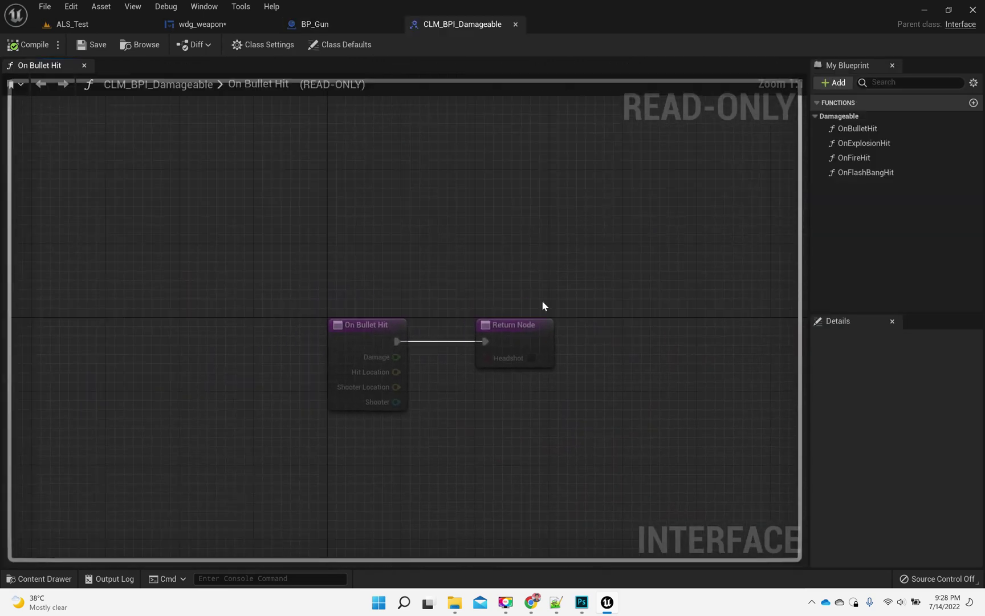
left_click(345, 356)
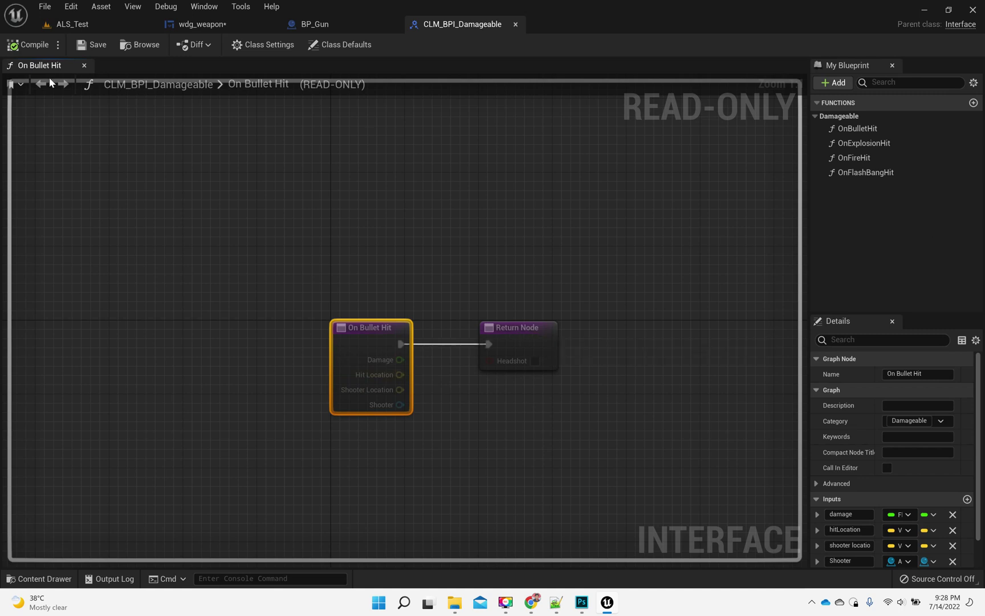
left_click(147, 45)
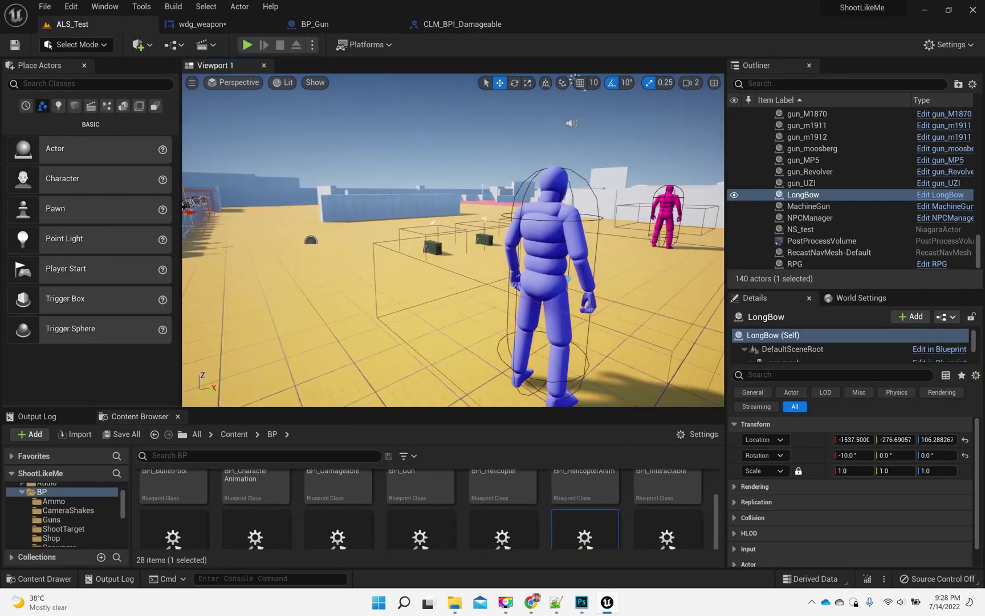
left_click(481, 223)
Step: Browse to the player character's asset and open ALS_AnimMan_CharacterBP
right_click(481, 222)
left_click(531, 248)
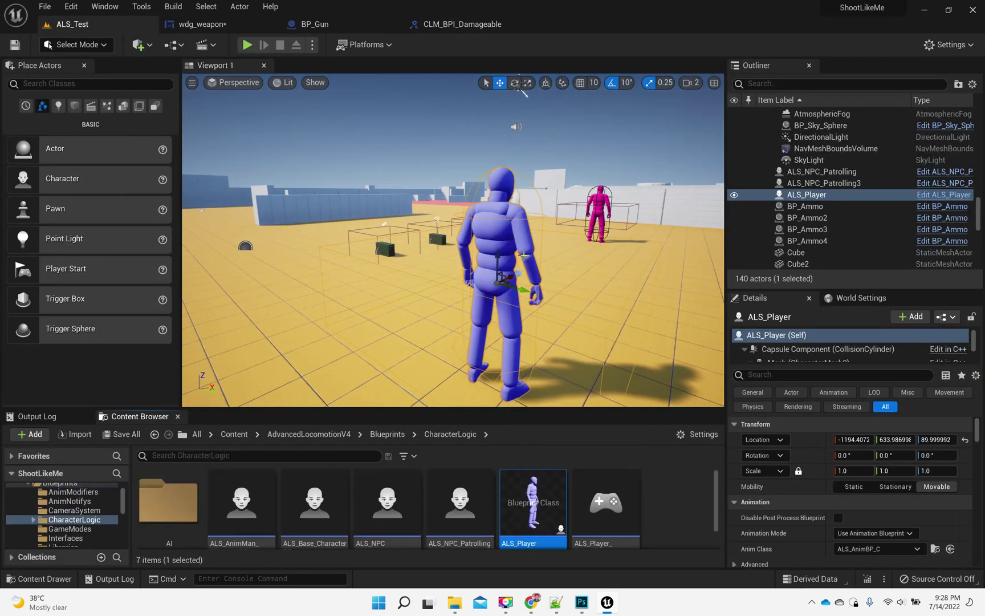
left_click(374, 506)
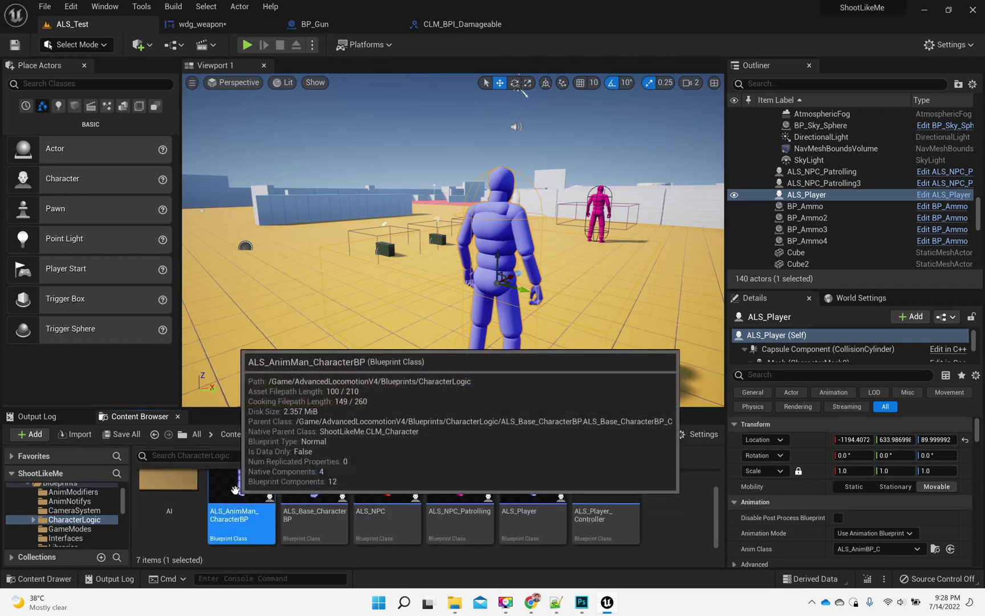
double_click(234, 491)
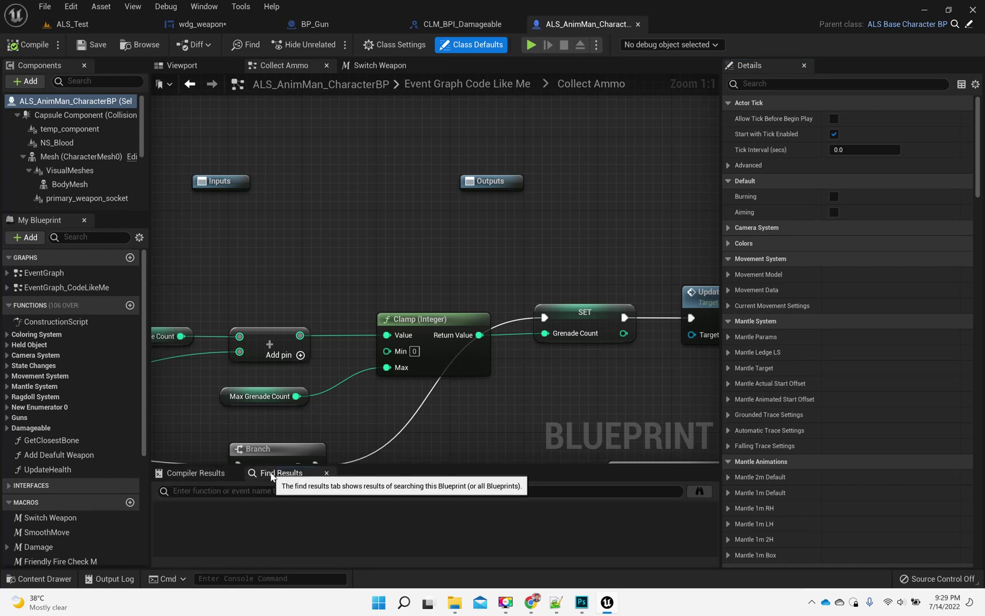
Step: Search 'onbullethit', open its function graph and view the Return Node
left_click(259, 473)
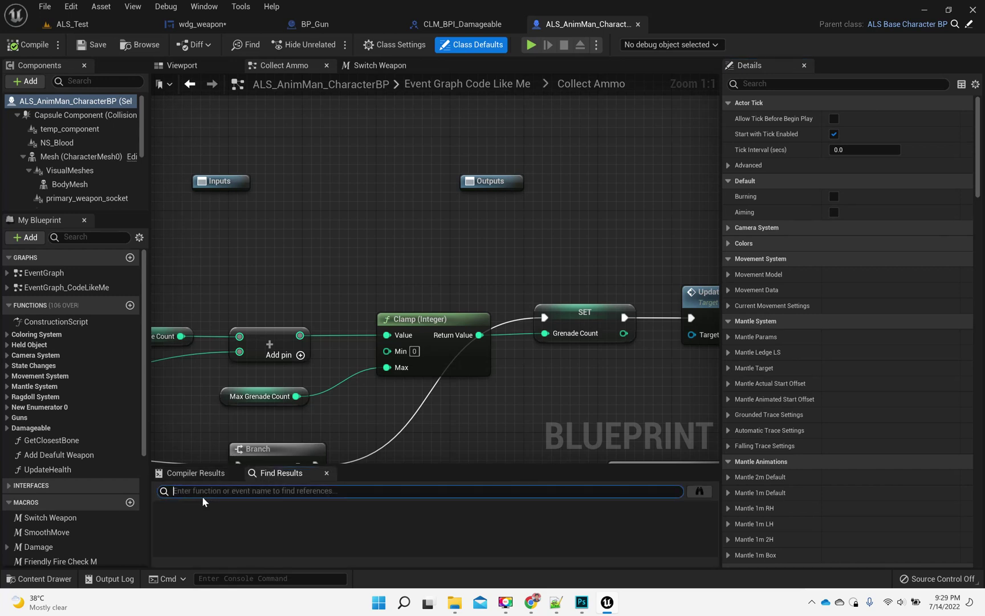
type("onbullethi")
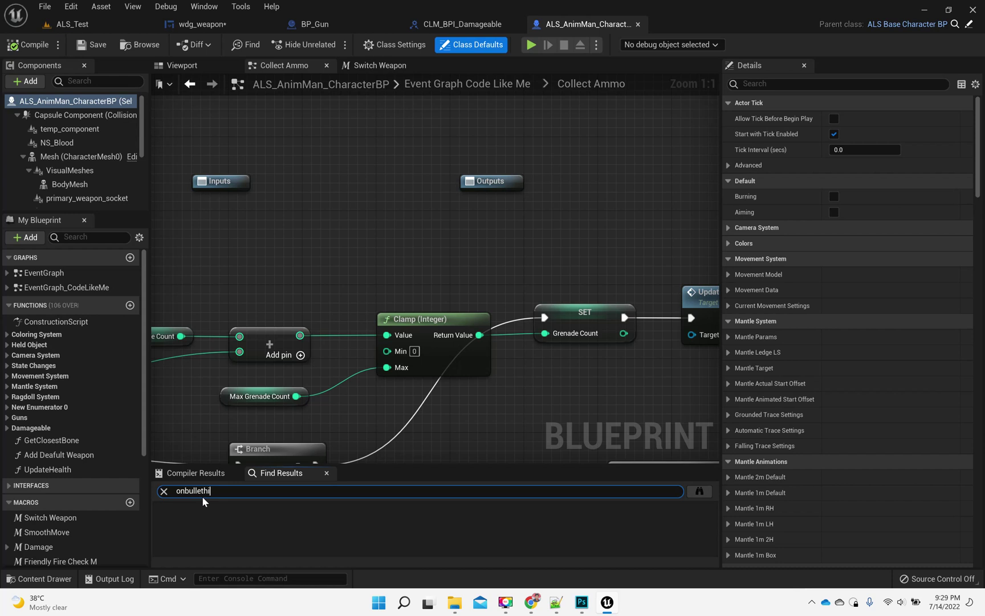
type("t")
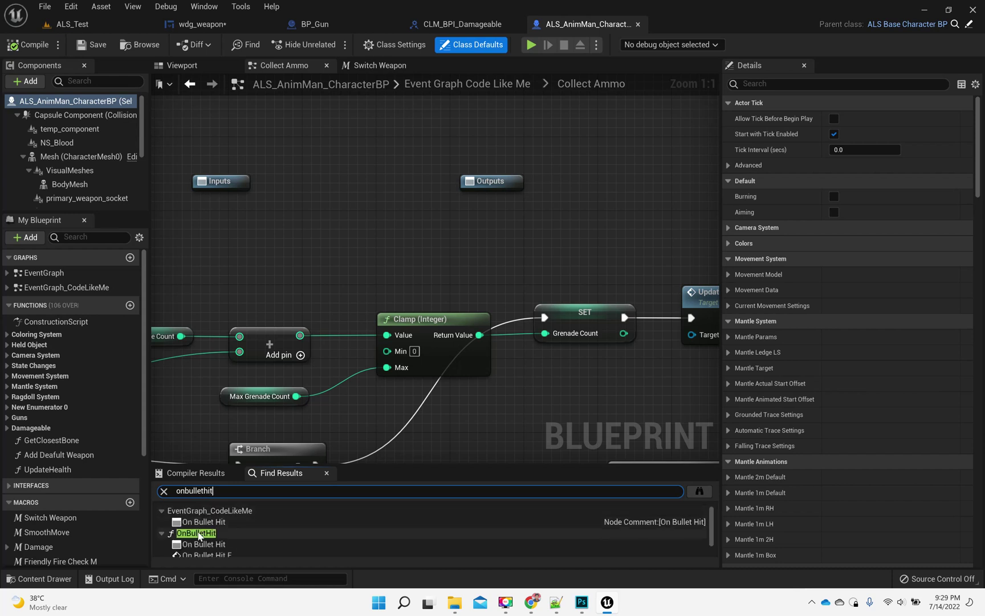
left_click(199, 533)
scroll(639, 280, "up", 2)
scroll(641, 326, "up", 1)
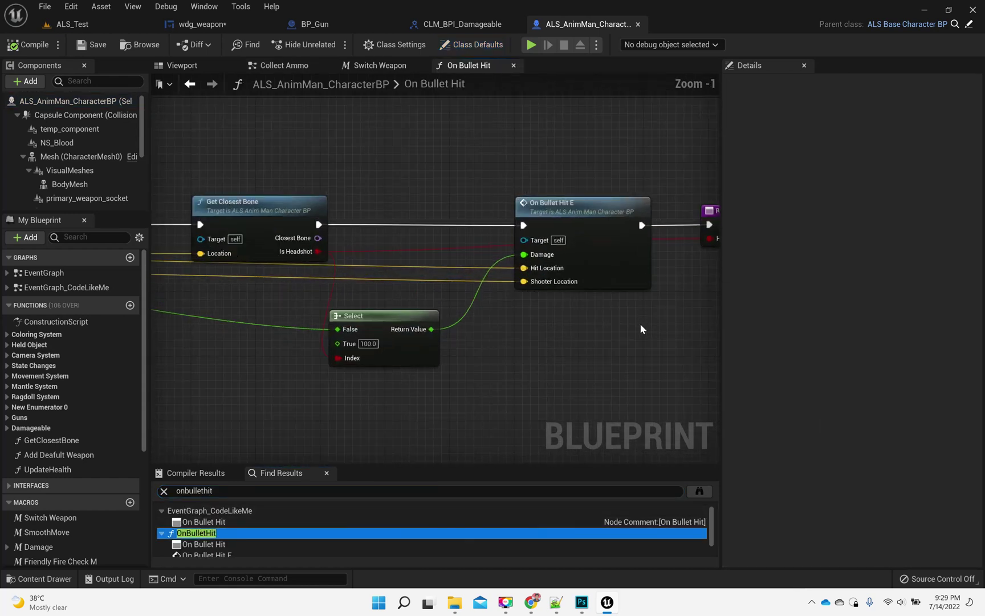
scroll(543, 332, "up", 1)
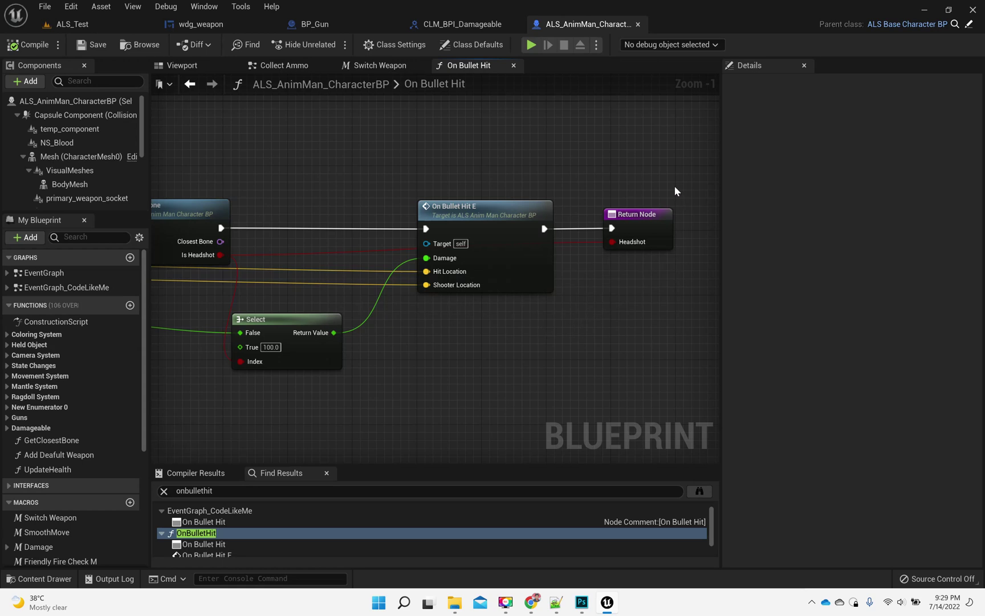
left_click(649, 216)
mouse_move(345, 419)
right_mouse_down()
mouse_move(624, 378)
mouse_move(852, 417)
right_mouse_up()
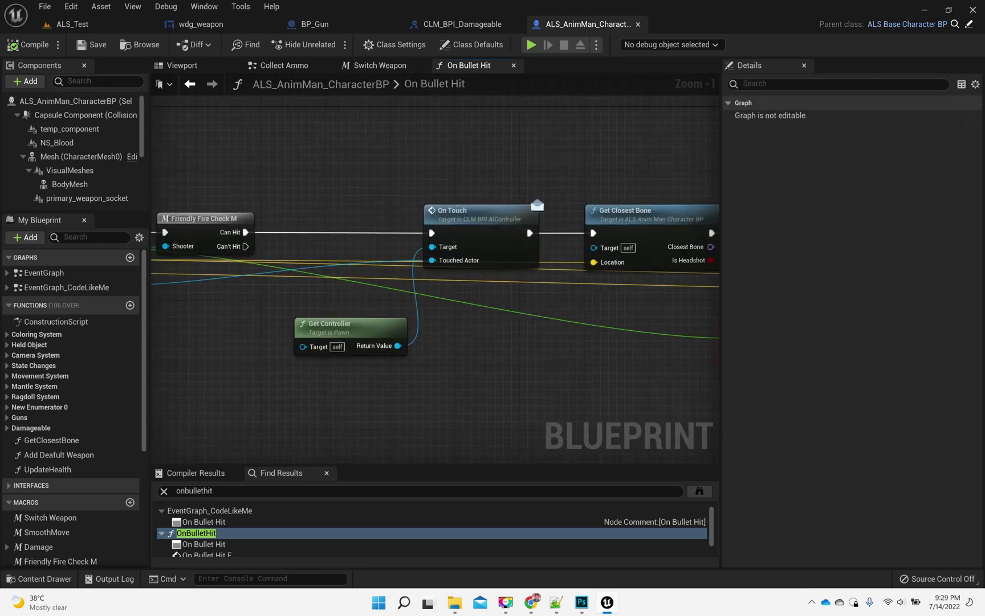
right_click_drag(877, 148, 445, 129)
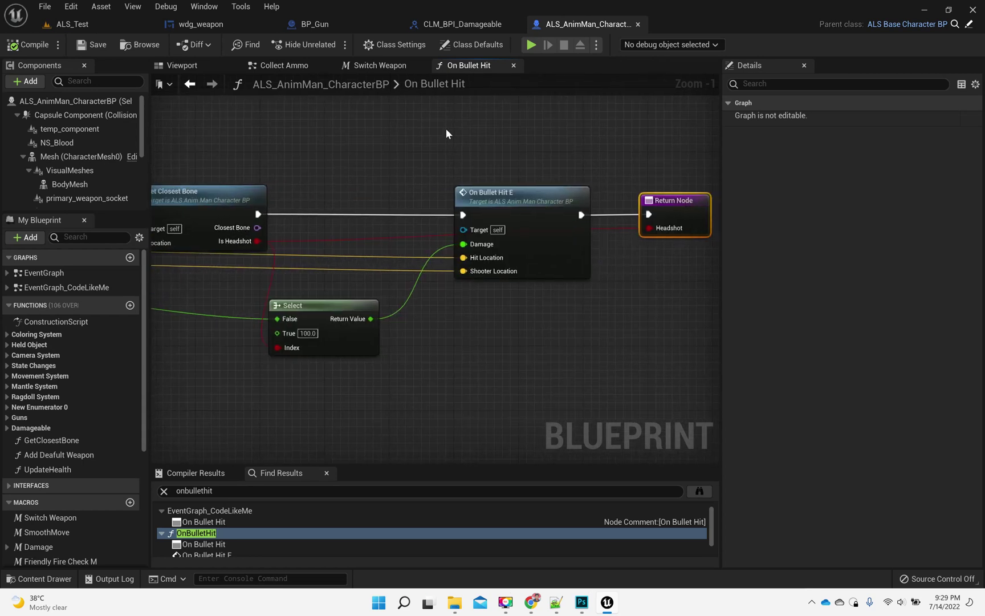
Step: Add a Boolean output named damaged to OnBulletHit, compile and save all
left_click(462, 24)
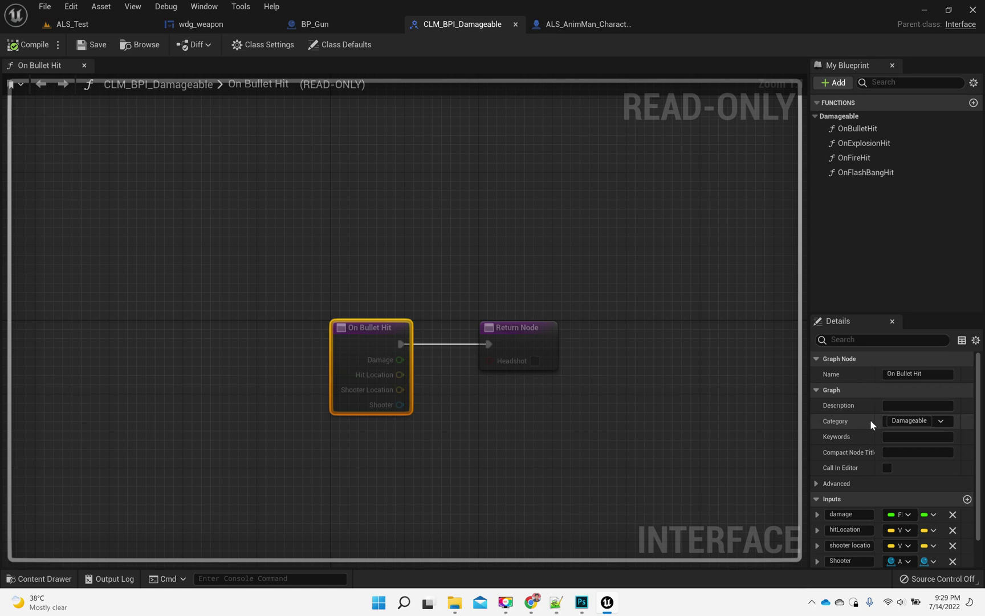
left_click(858, 129)
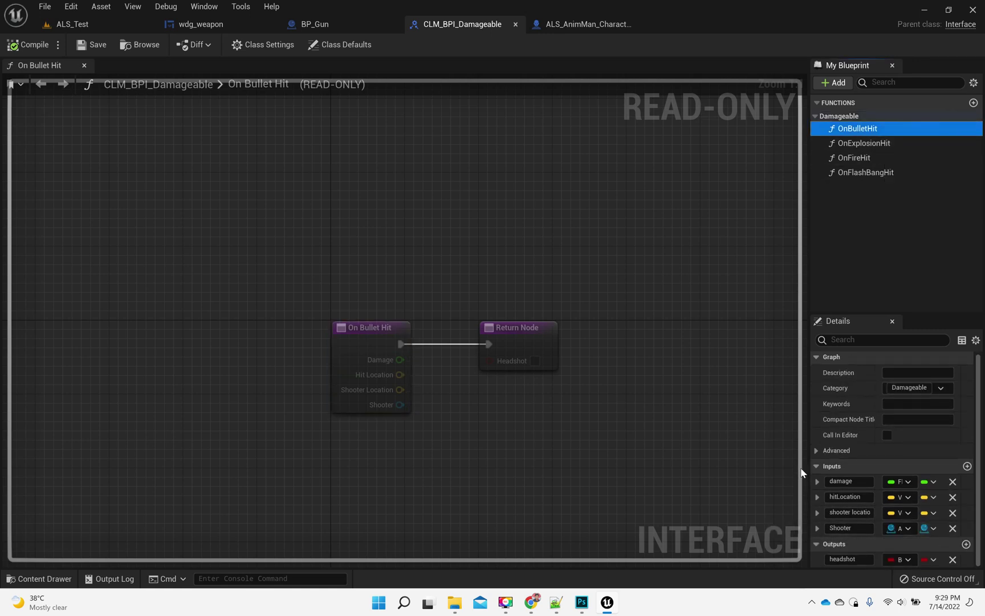
left_click_drag(806, 465, 755, 465)
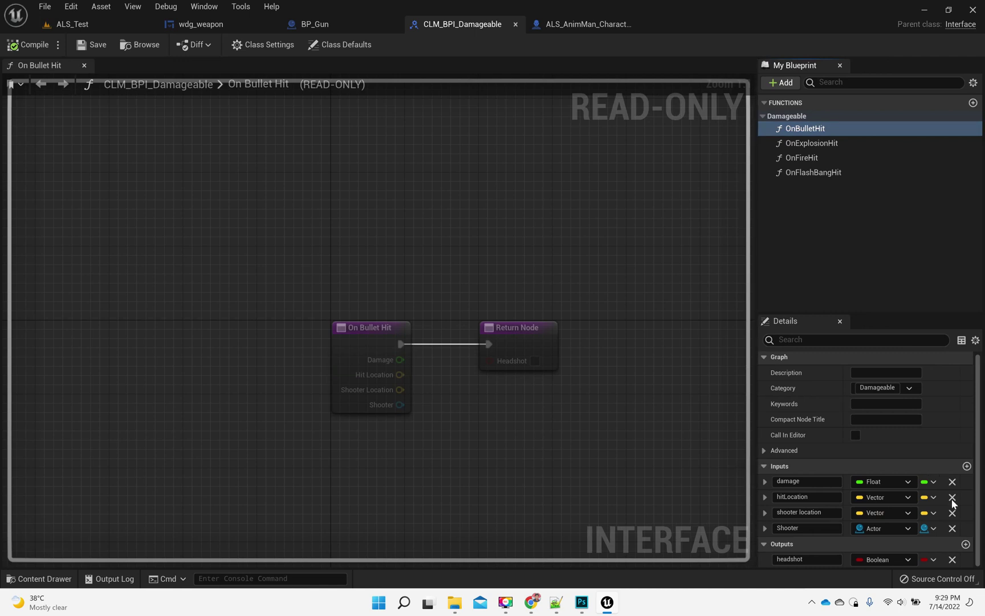
left_click(967, 544)
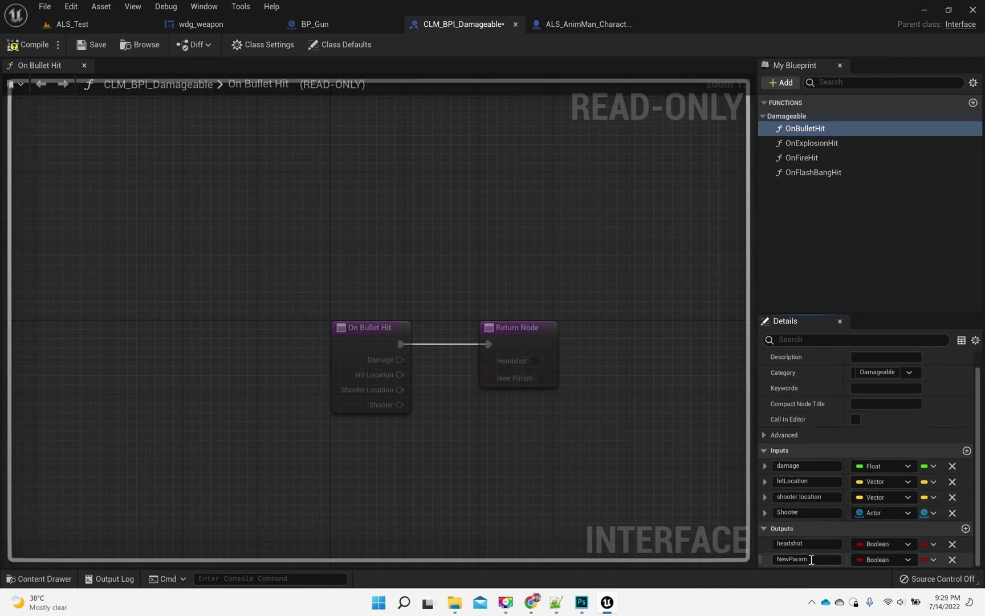
type("Dama")
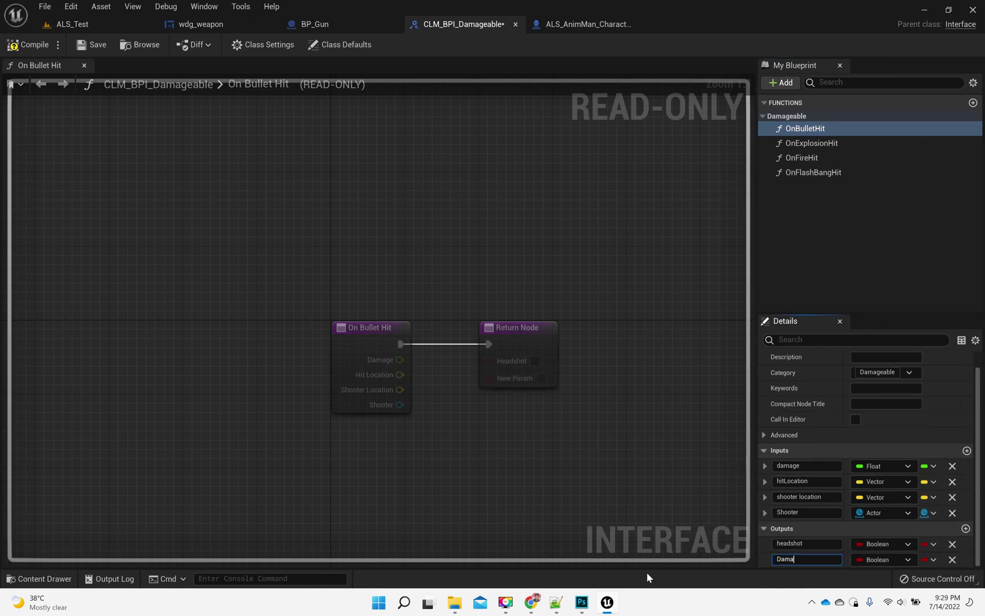
type("ged")
key("Return")
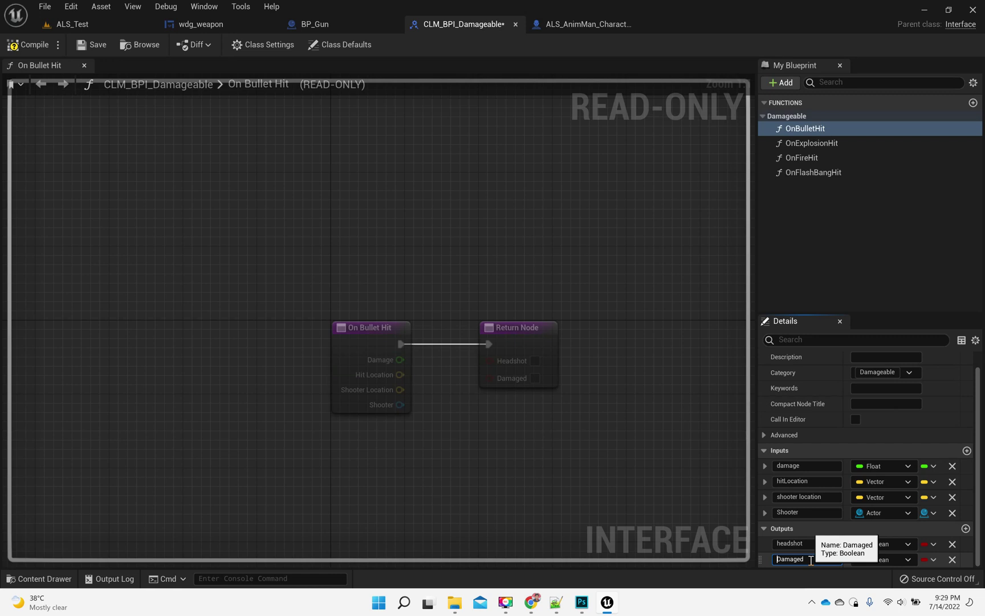
key("BackSpace")
type("d")
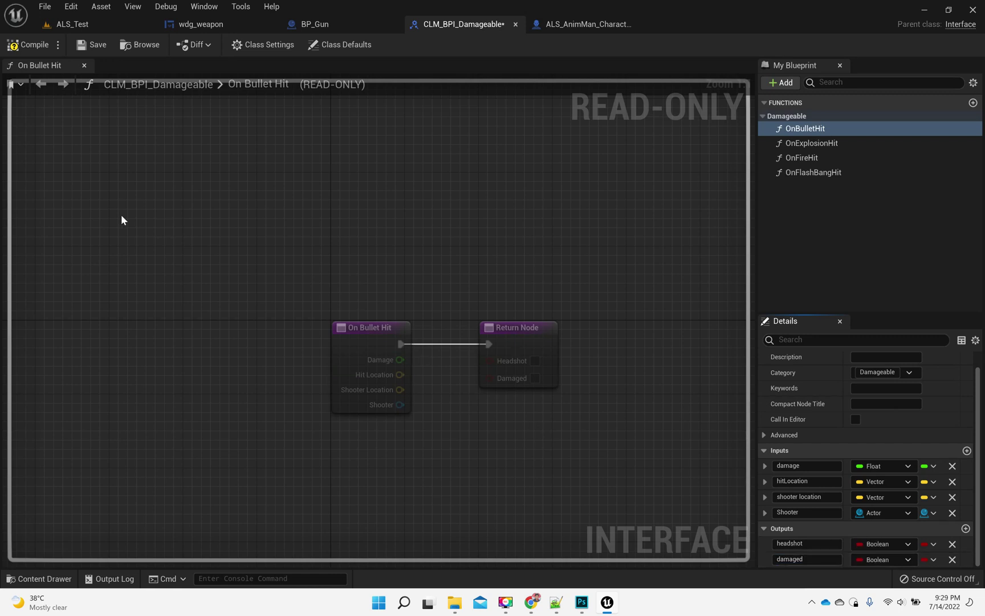
left_click(36, 46)
key("ctrl+shift+s")
Step: Add a second Boolean output named Killed and compile the interface
left_click(966, 528)
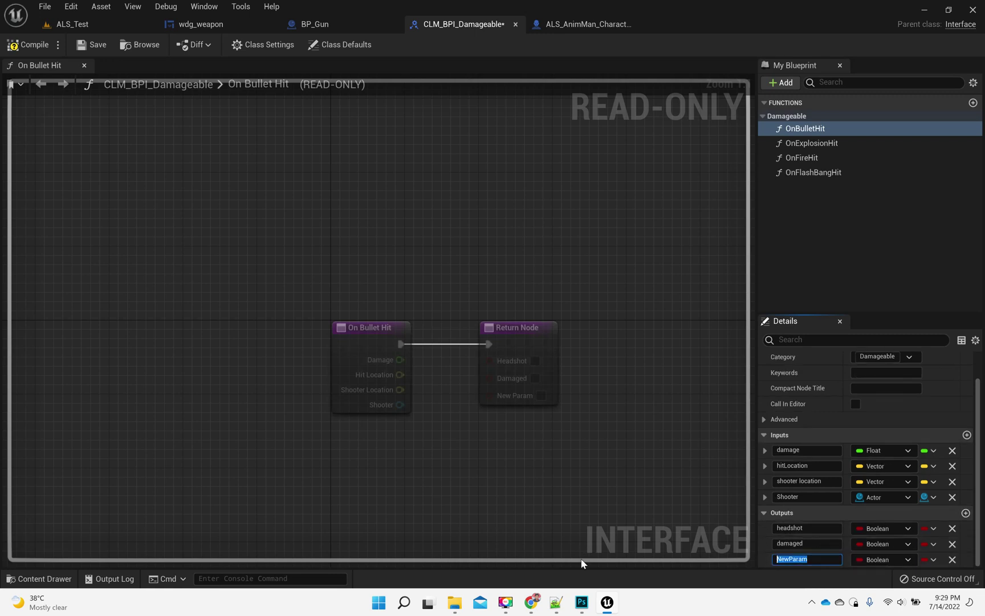
type("Killed")
key("Return")
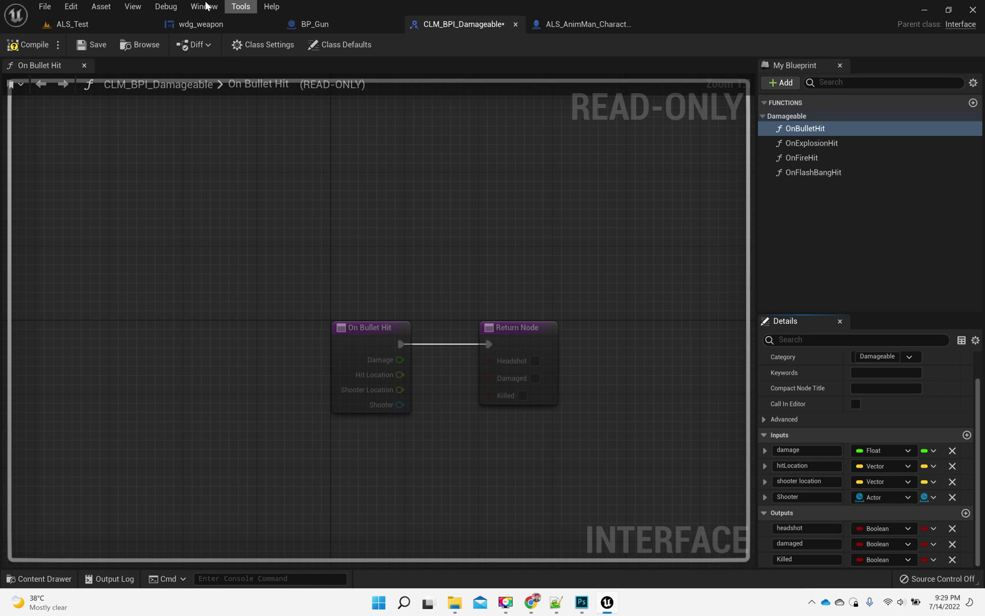
left_click(31, 45)
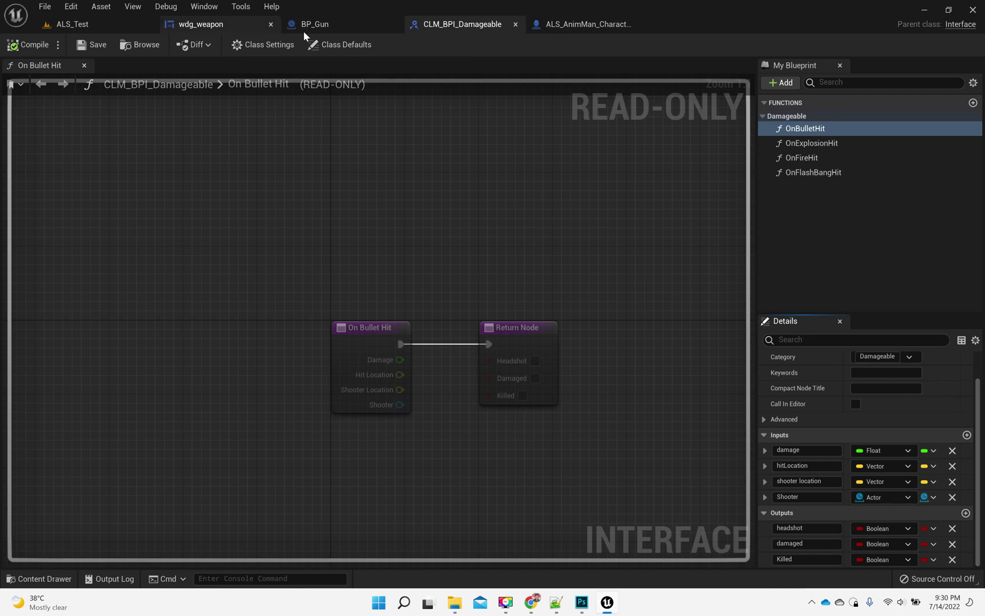
Step: Tick Damaged to true on the character's On Bullet Hit Return Node
left_click(573, 26)
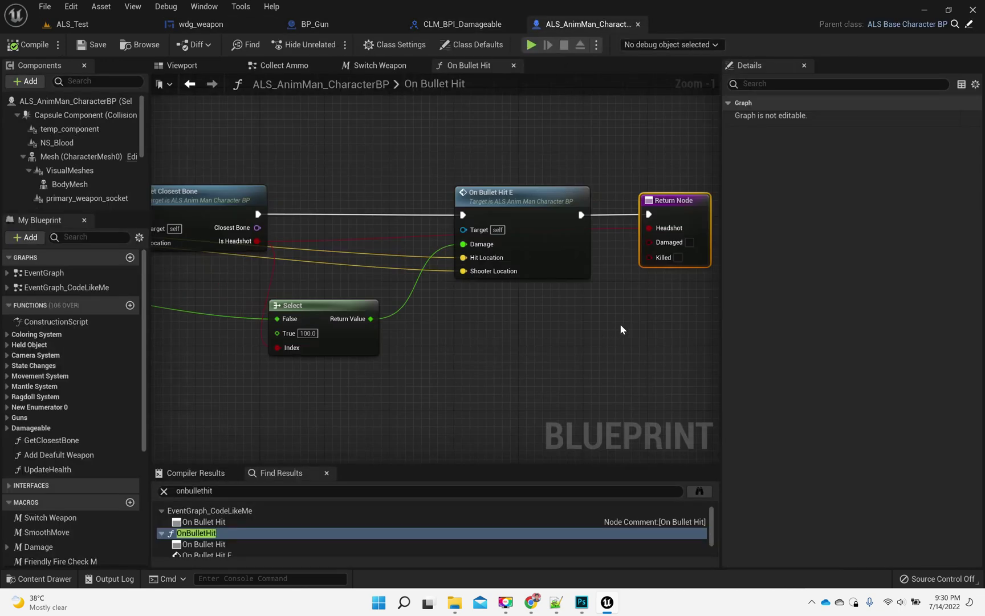
right_click_drag(621, 329, 901, 303)
right_click_drag(693, 324, 557, 302)
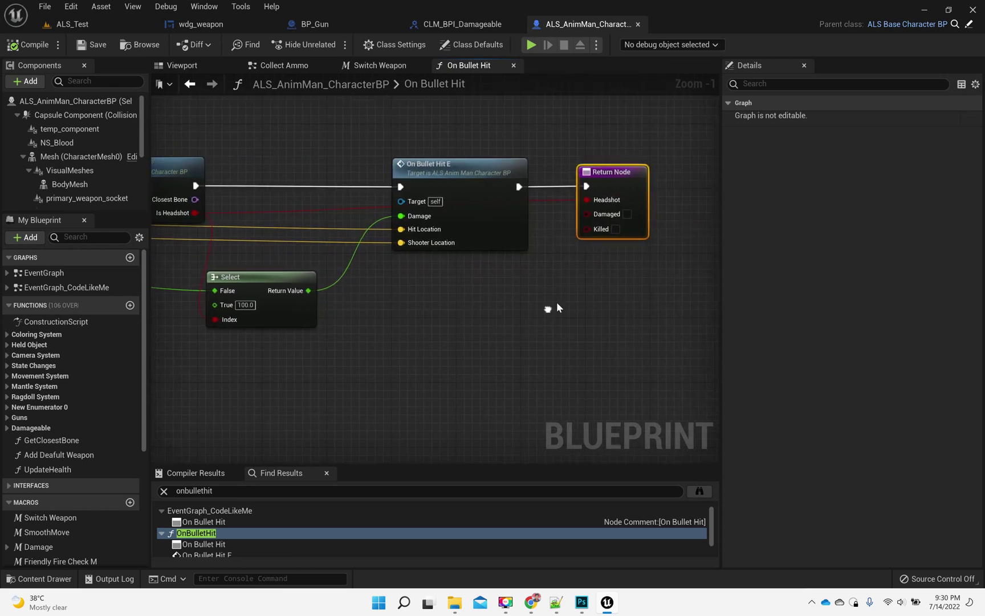
left_click(628, 214)
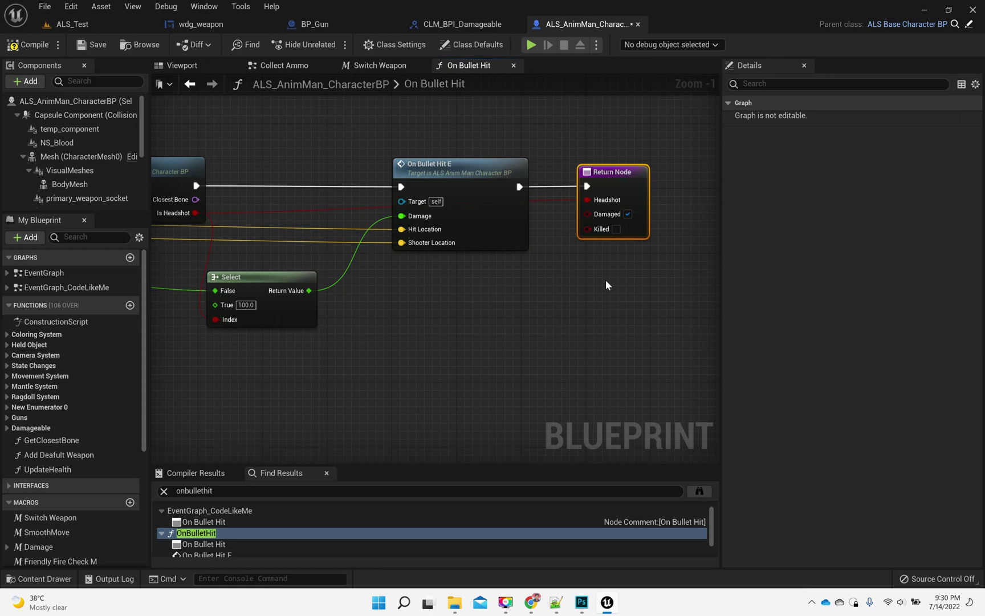
right_click_drag(606, 279, 465, 273)
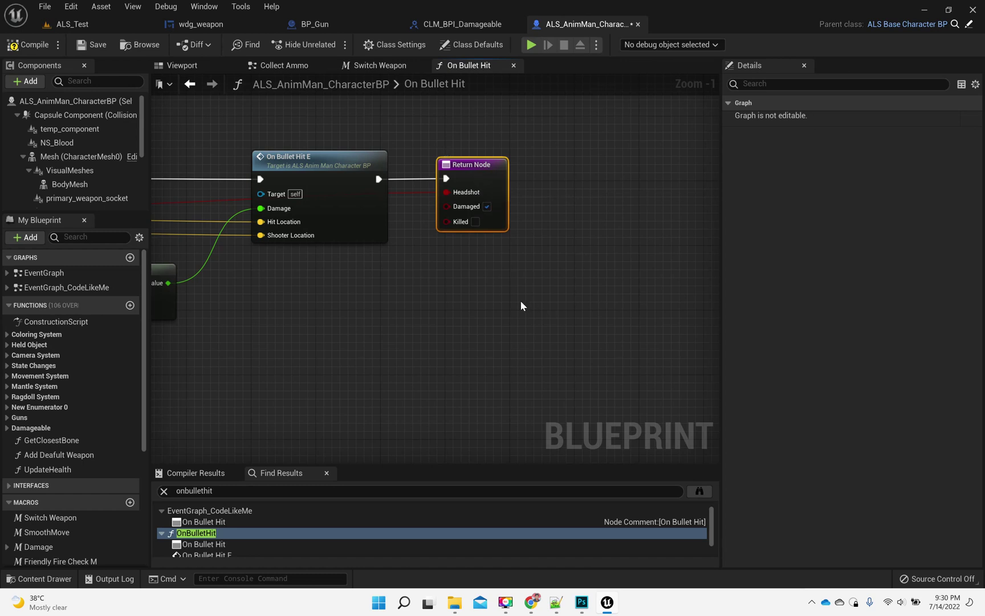
Step: Add reroutes on the exec and Damaged wires and collapse them into a Show Hit node
left_click(312, 24)
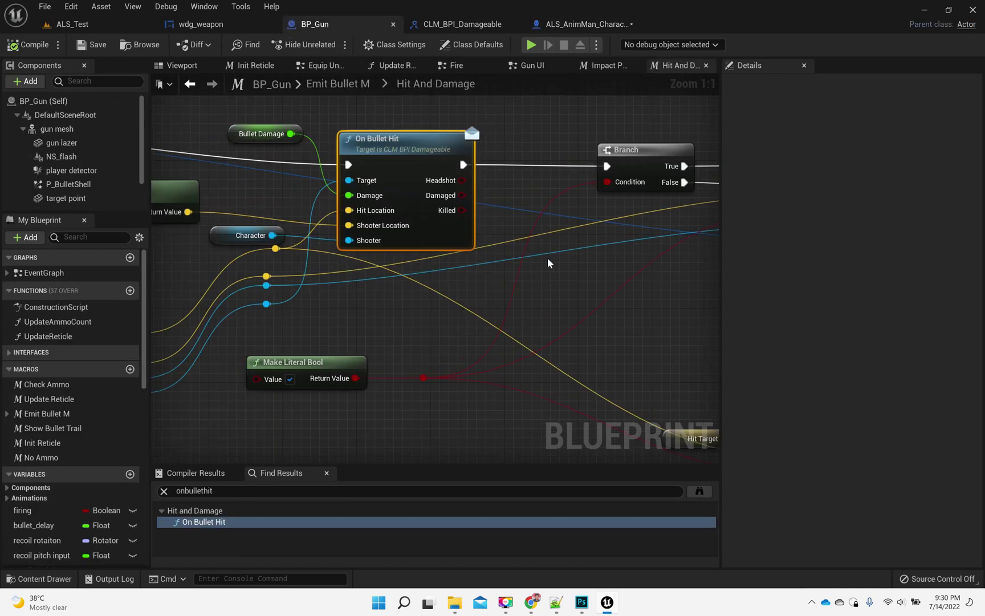
right_click_drag(524, 216, 349, 212)
scroll(415, 257, "down", 5)
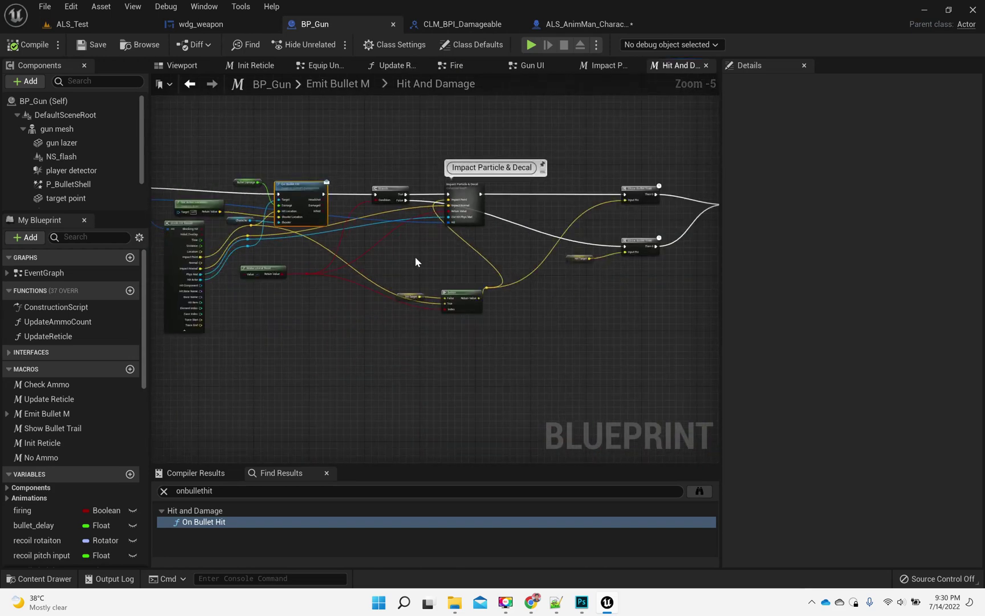
mouse_move(414, 256)
right_mouse_down()
mouse_move(269, 267)
mouse_move(568, 270)
right_mouse_up()
scroll(560, 265, "up", 1)
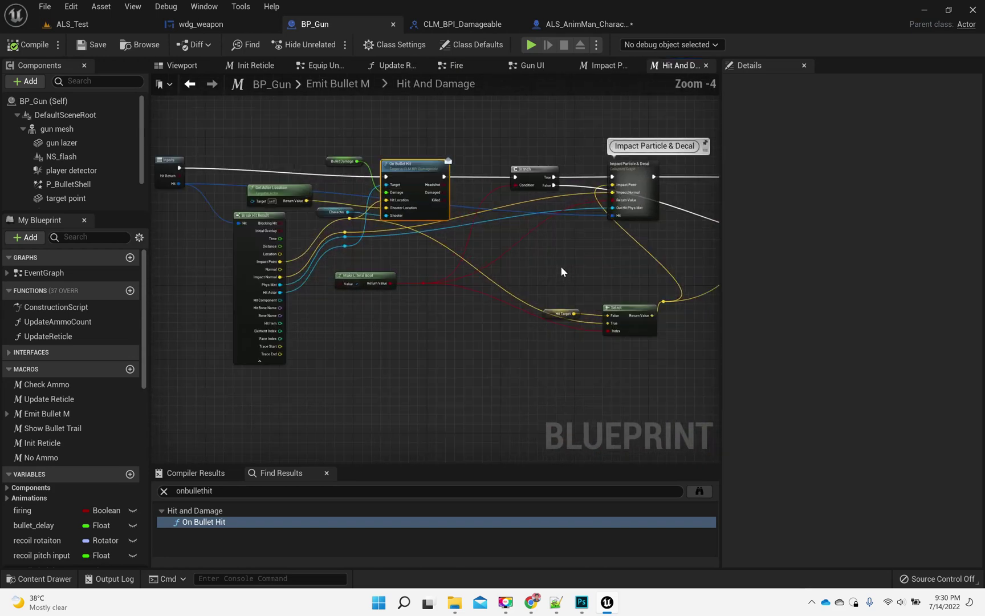
scroll(561, 265, "up", 1)
scroll(445, 165, "down", 3)
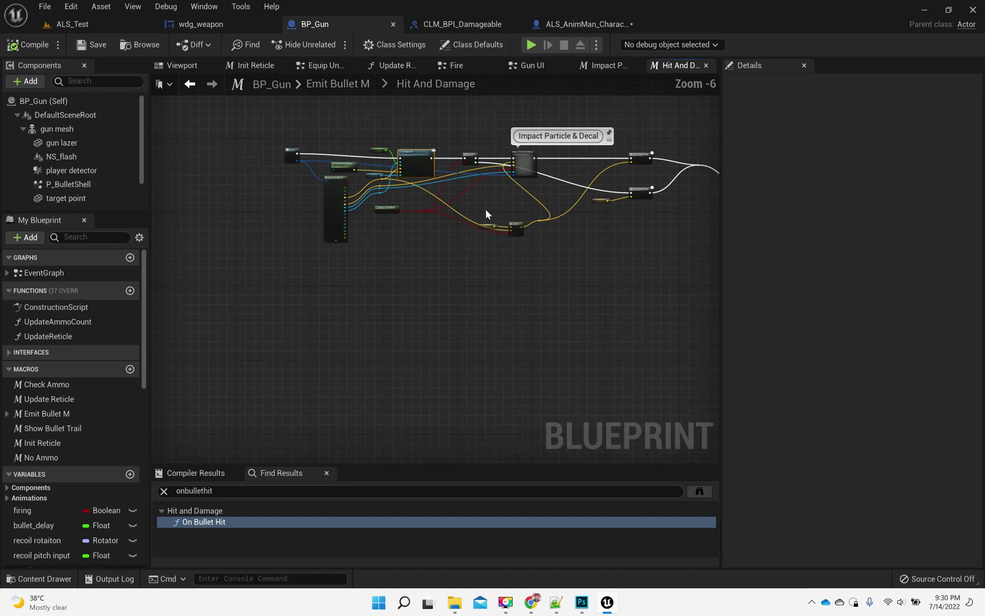
right_click_drag(486, 209, 402, 215)
scroll(386, 177, "up", 2)
scroll(383, 178, "up", 2)
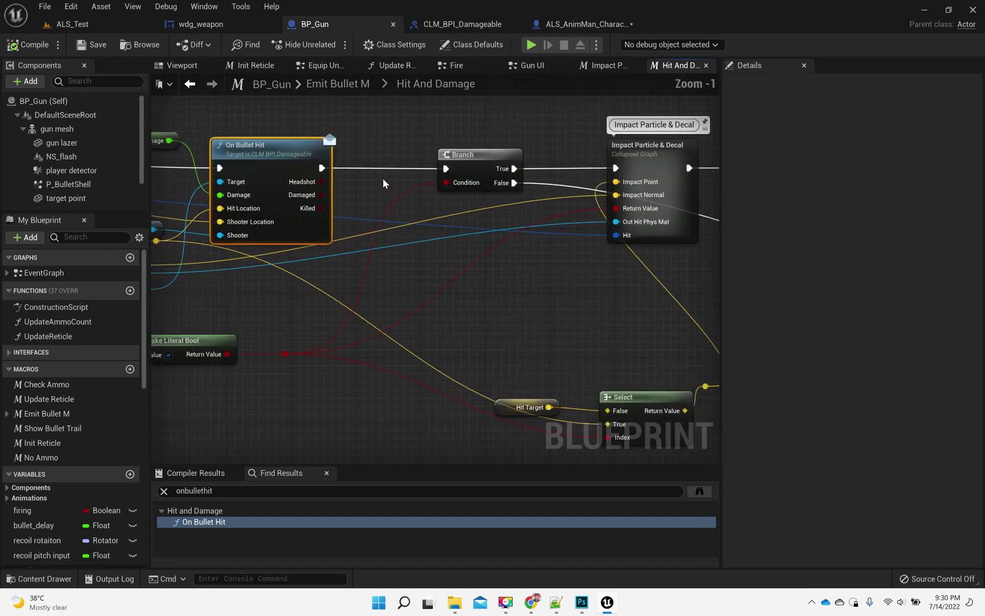
scroll(383, 178, "up", 1)
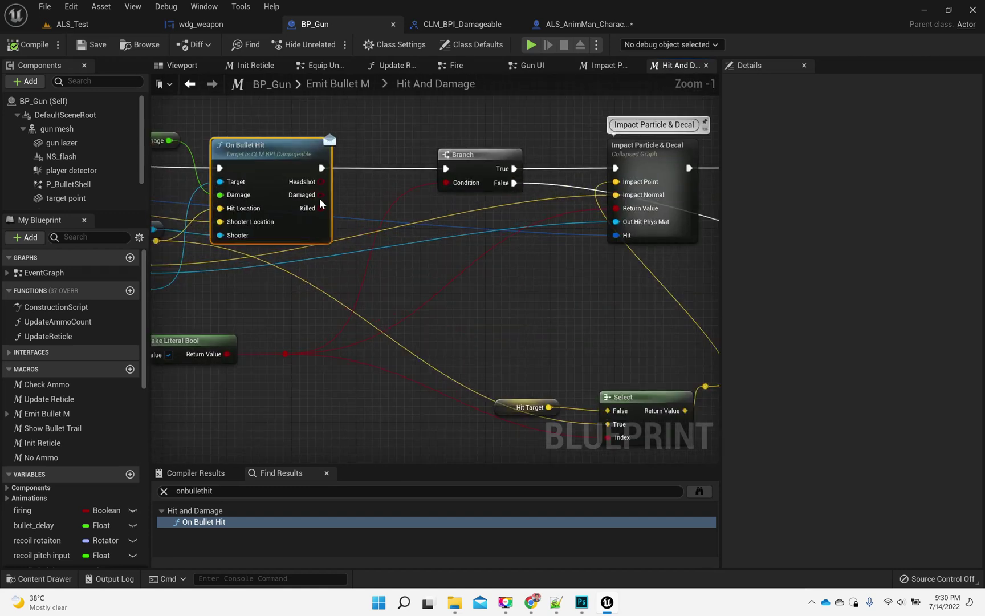
double_click(367, 169)
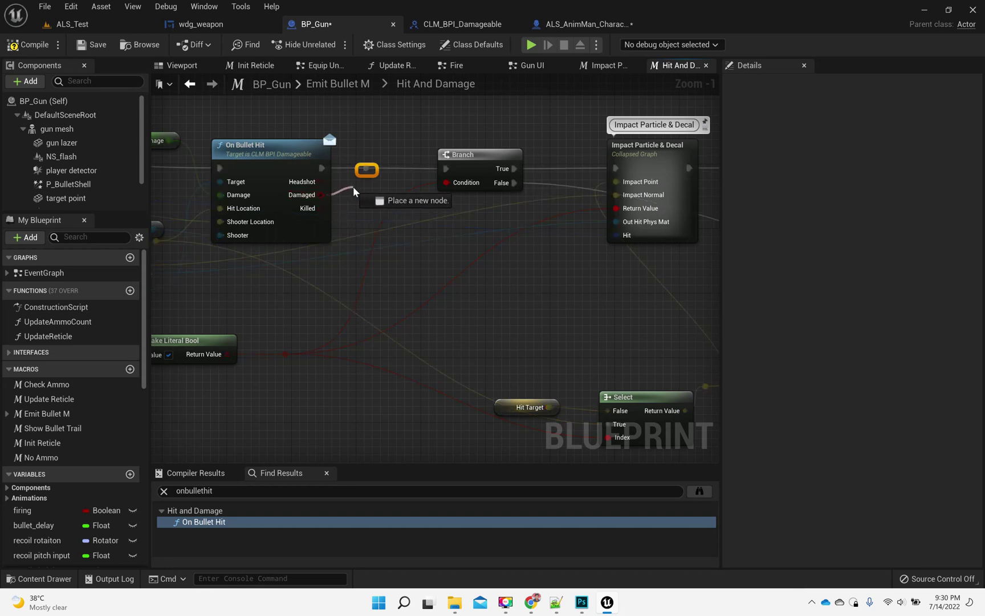
left_click_drag(322, 195, 354, 186)
type("rer")
key("Return")
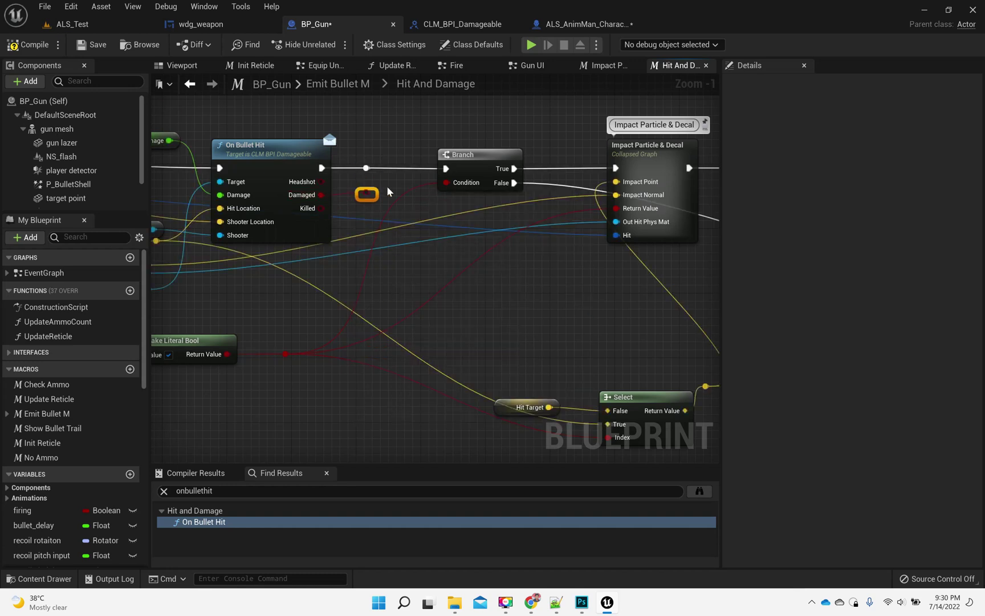
right_click(372, 197)
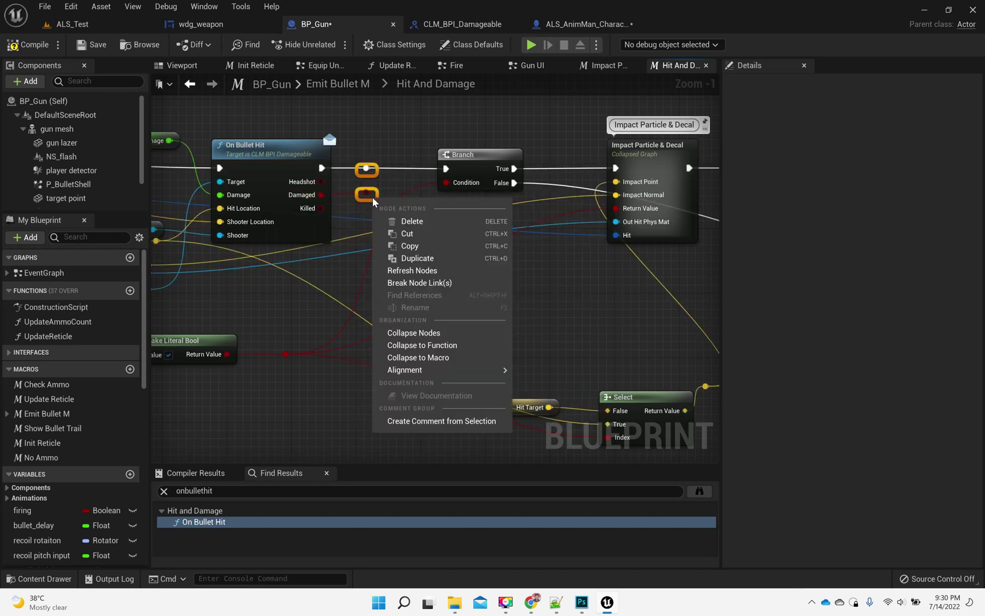
left_click(439, 334)
type("Show")
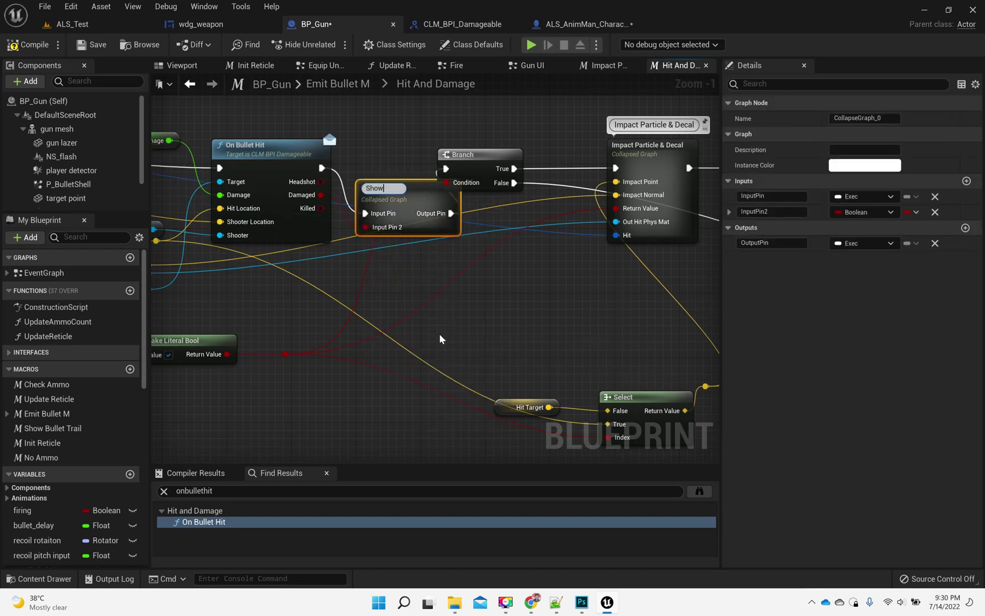
type(" Hit")
key("Return")
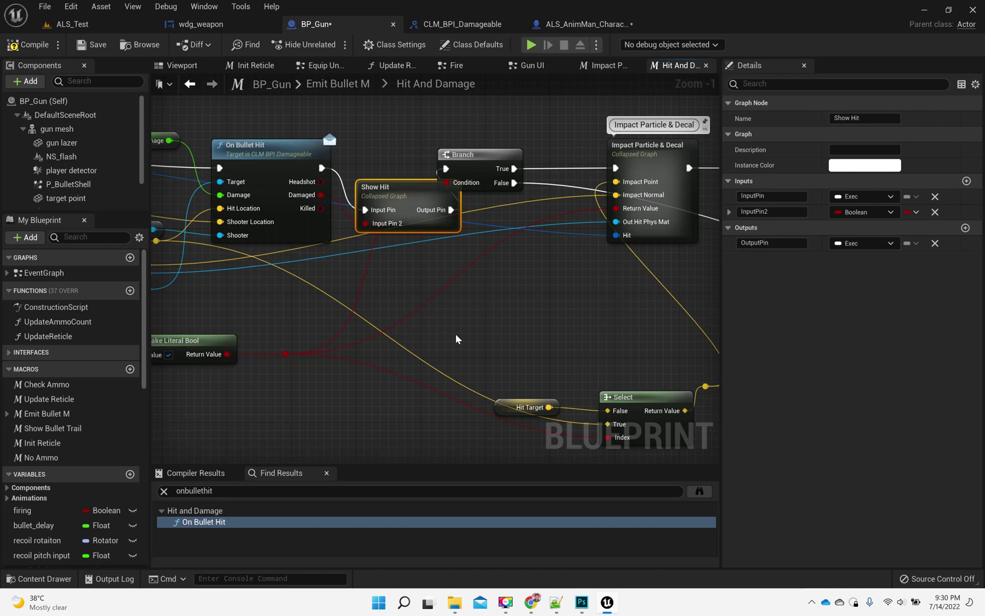
scroll(424, 194, "down", 5)
scroll(378, 246, "up", 1)
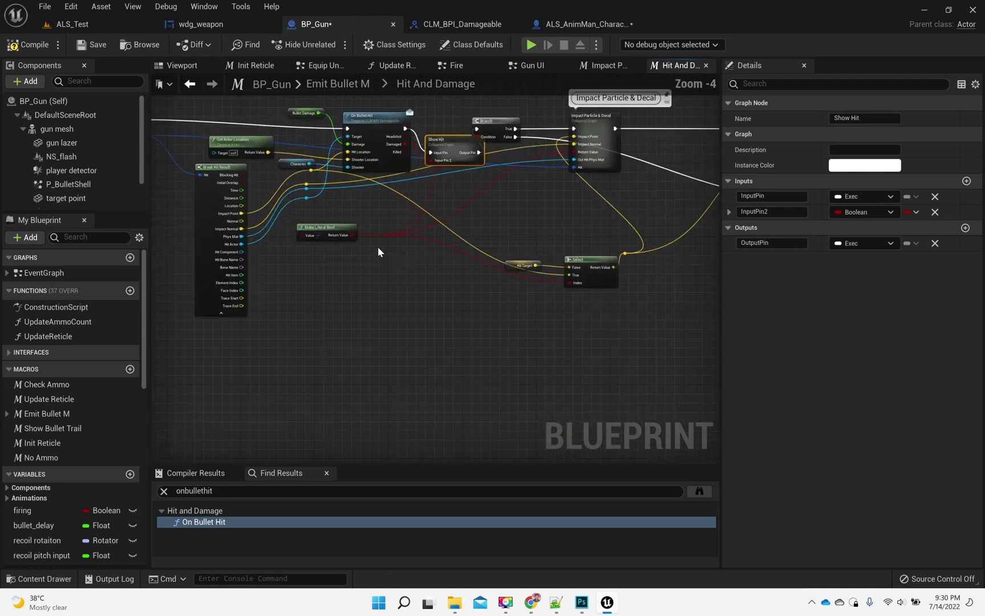
Step: Tidy the nodes, open Show Hit, add a Branch driven by Input Pin 2 and delete leftover reroutes
right_click_drag(377, 247, 534, 344)
left_click_drag(313, 200, 523, 309)
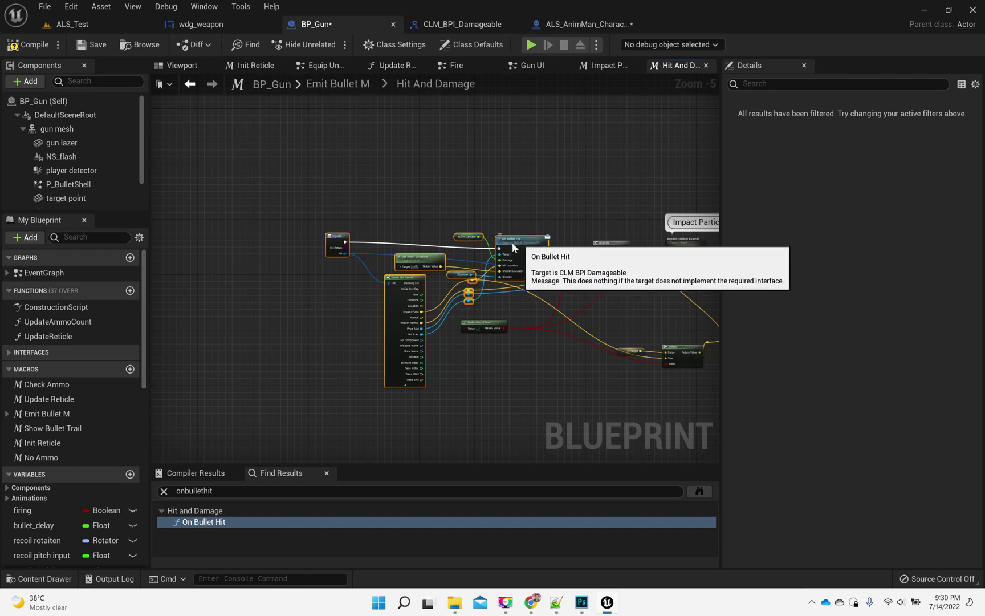
left_click_drag(512, 245, 477, 246)
scroll(596, 288, "up", 2)
left_click_drag(570, 246, 512, 215)
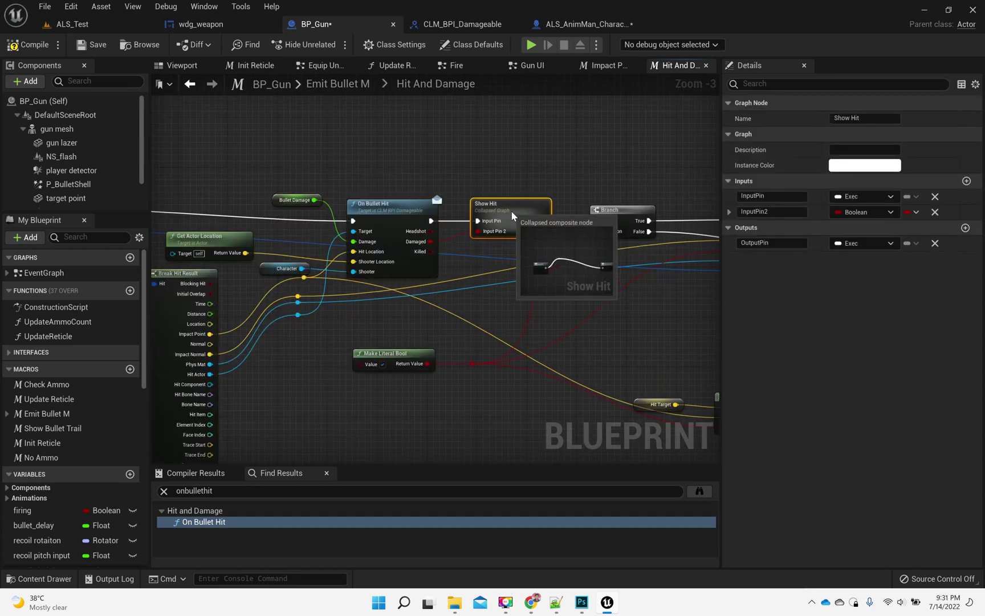
double_click(511, 211)
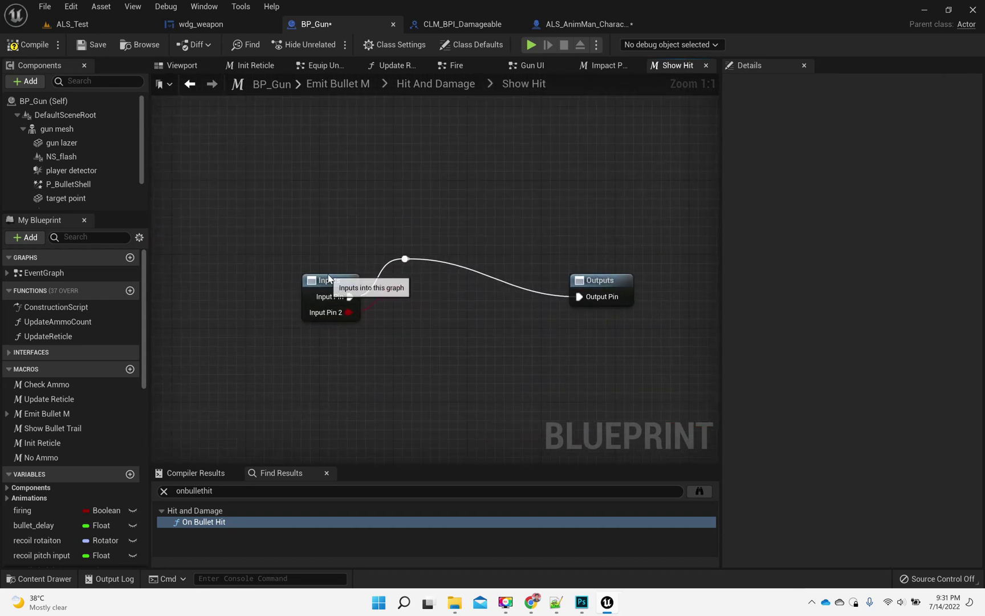
mouse_move(330, 279)
left_mouse_down()
mouse_move(253, 258)
mouse_move(372, 268)
left_mouse_up()
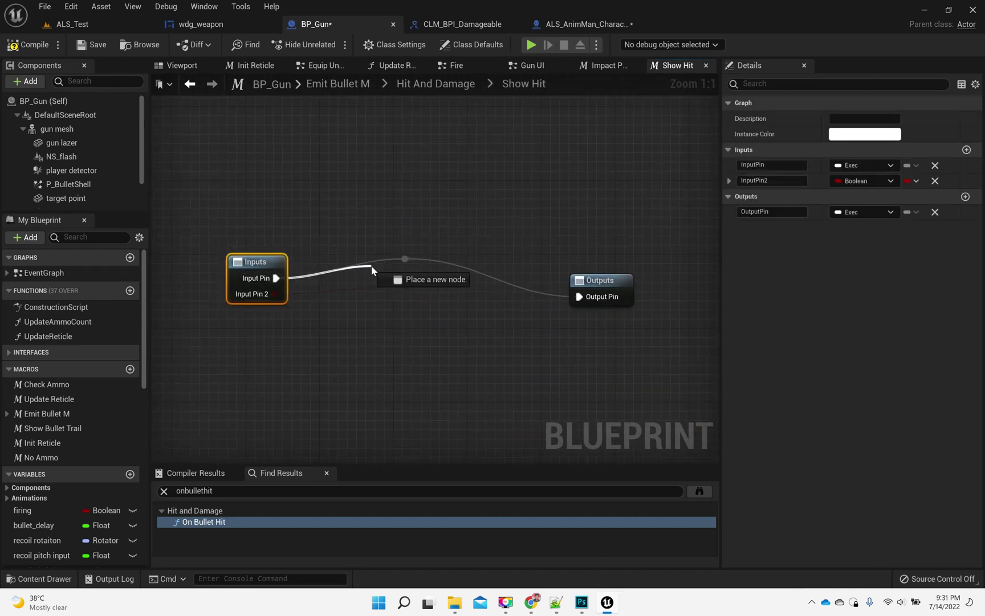
type("branch")
key("Return")
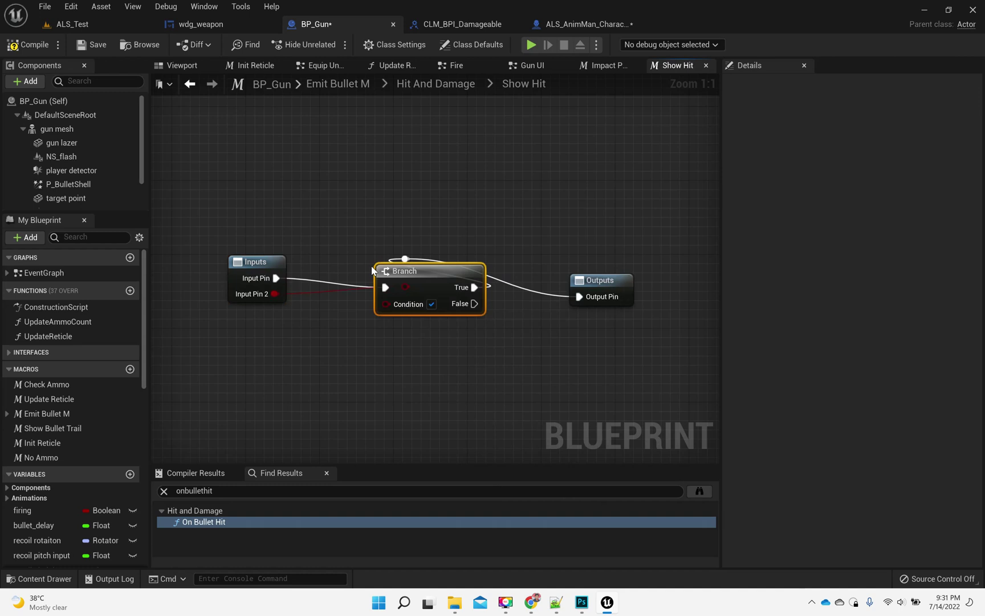
mouse_move(389, 230)
left_mouse_down()
mouse_move(420, 264)
mouse_move(411, 267)
mouse_move(579, 296)
left_mouse_up()
key("Delete")
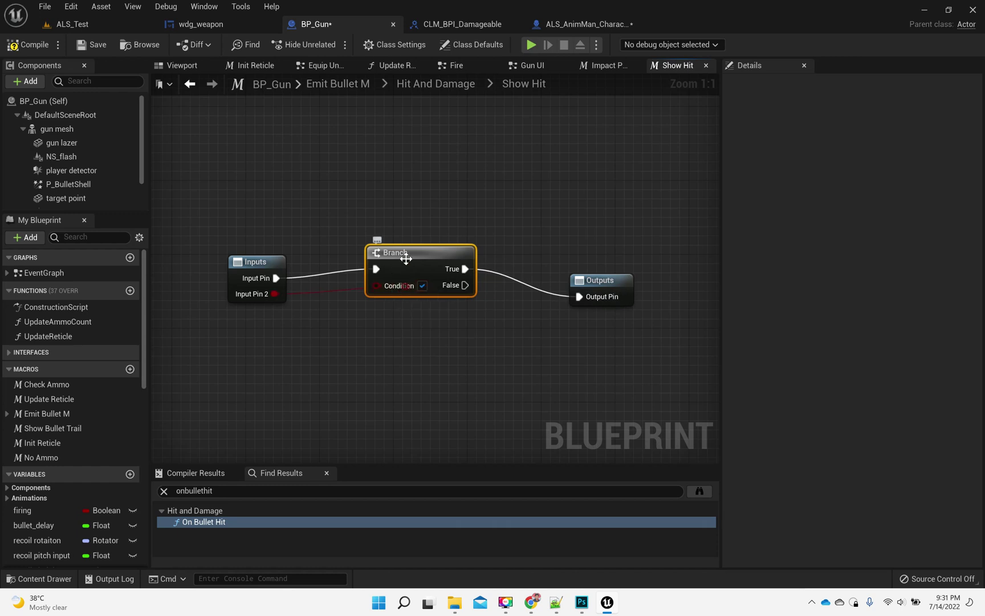
mouse_move(401, 254)
left_mouse_down()
mouse_move(411, 217)
mouse_move(268, 297)
left_mouse_up()
left_click(406, 289)
key("Delete")
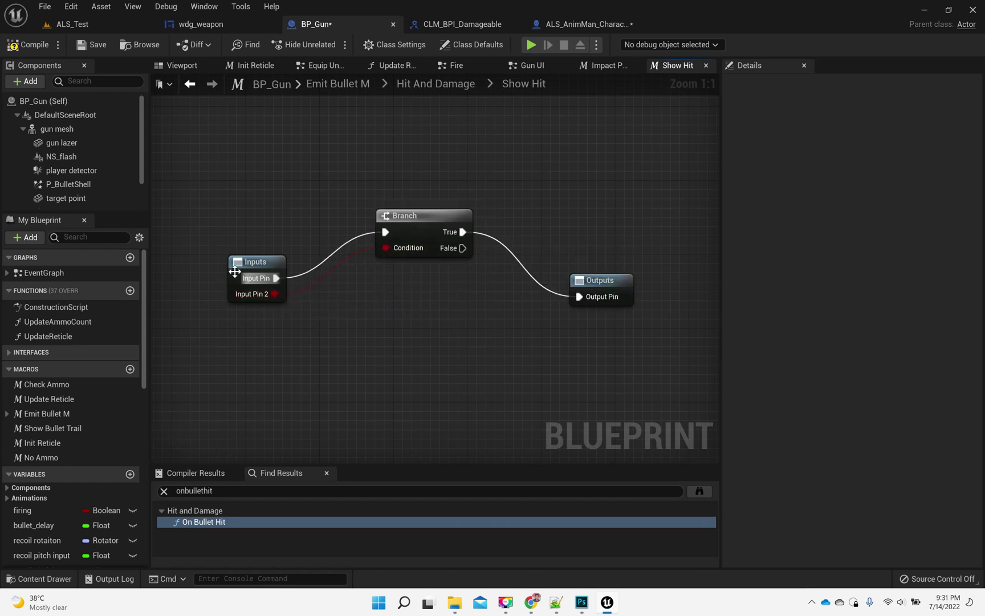
left_click(235, 264)
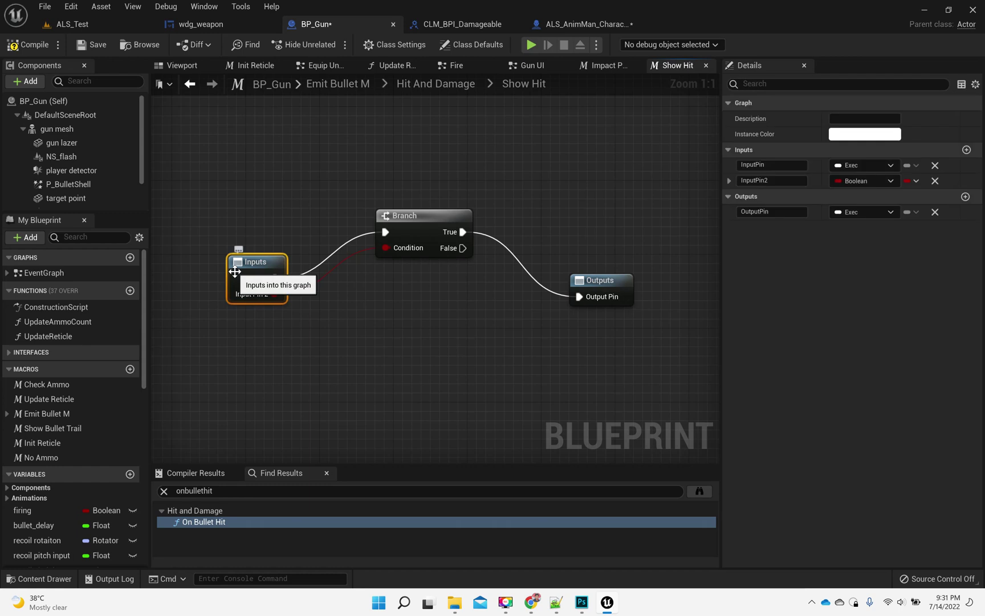
Step: Rename the Show Hit input pins to Input and Damaged and align the Branch node
left_click(785, 164)
type("f")
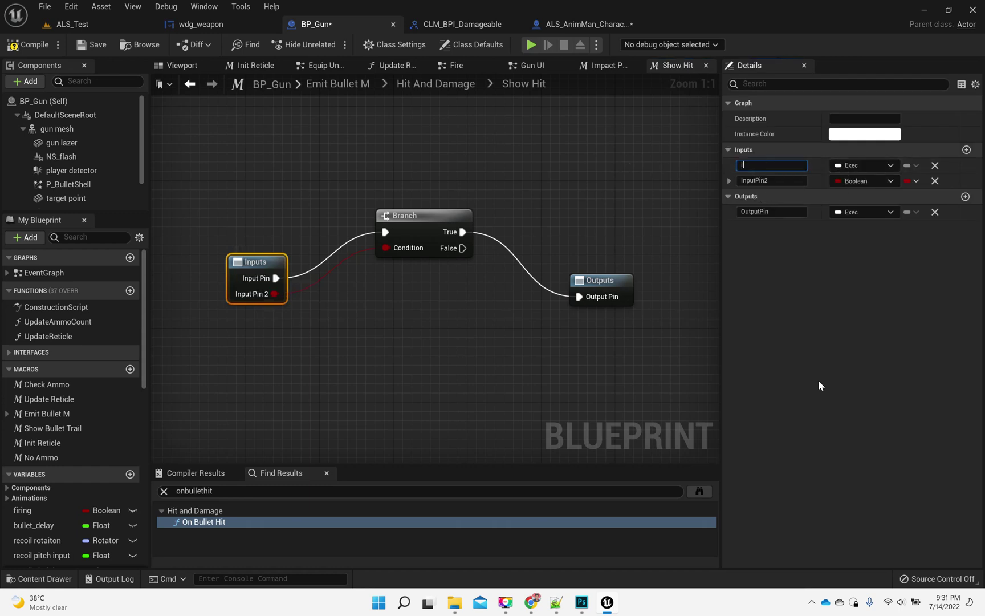
key("Return")
left_click(778, 180)
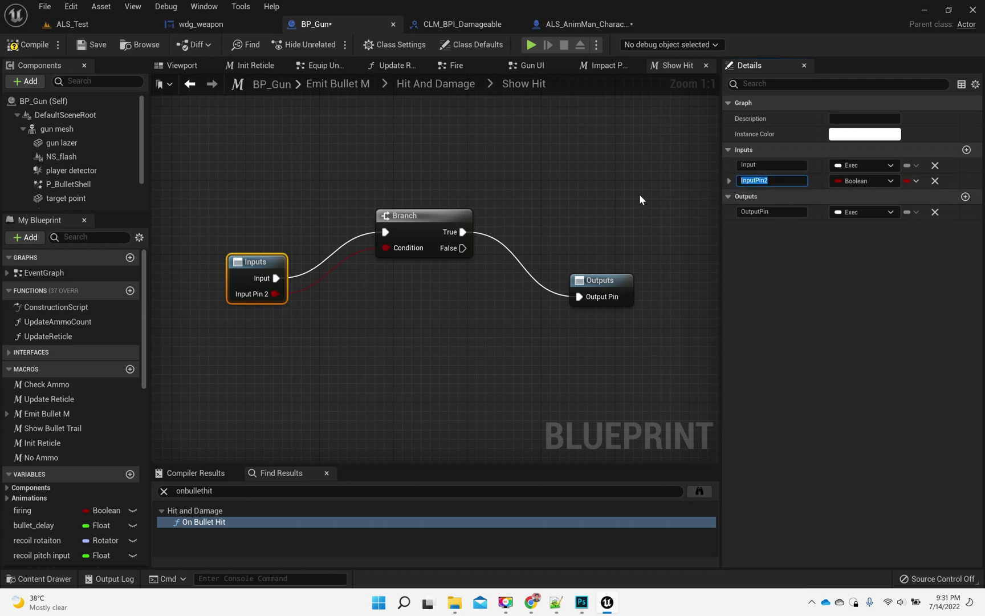
type("Damaged")
key("Return")
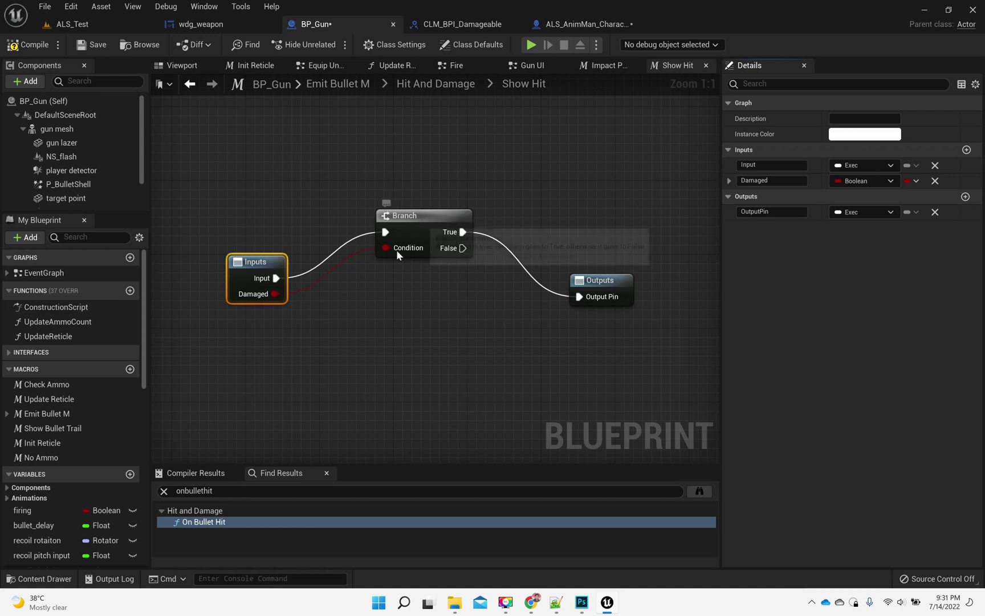
left_click_drag(397, 249, 356, 305)
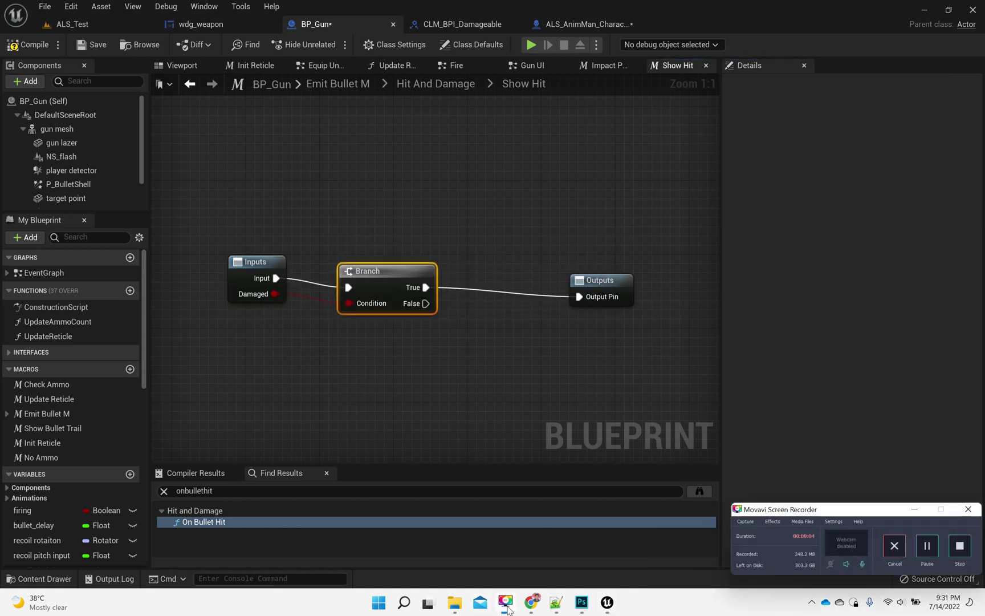
left_click_drag(372, 273, 353, 263)
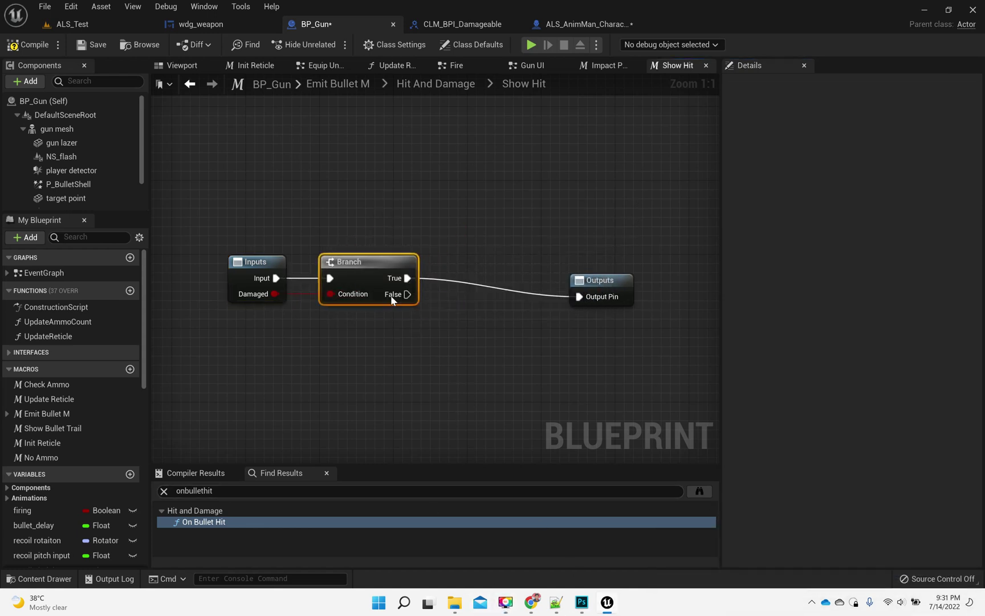
scroll(66, 433, "down", 3)
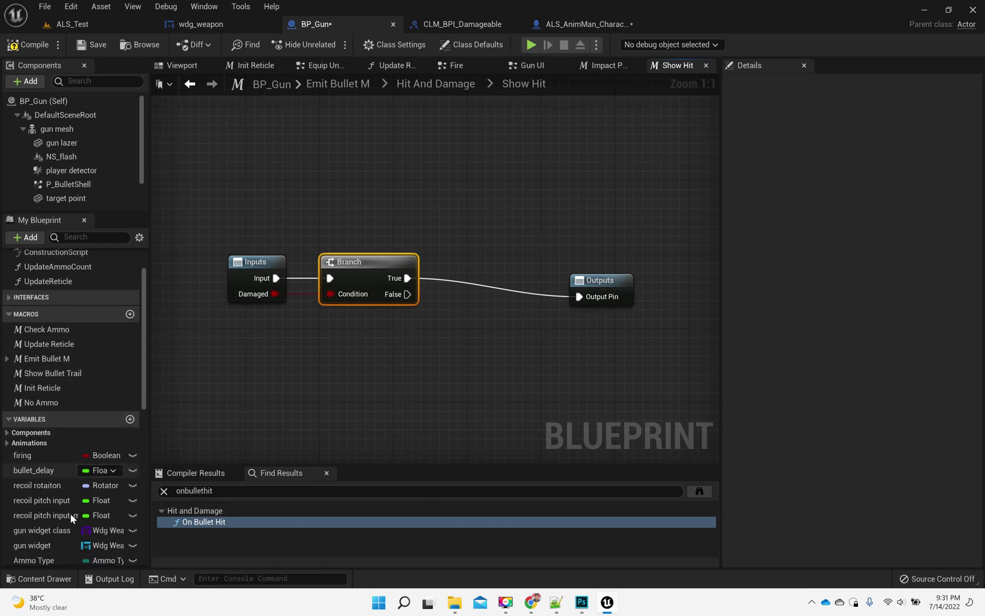
Step: Add a validated GET of Gun Widget after Branch True and wire Is Valid toward Outputs
mouse_move(34, 490)
left_mouse_down()
mouse_move(447, 323)
mouse_move(453, 303)
left_mouse_up()
left_click(475, 344)
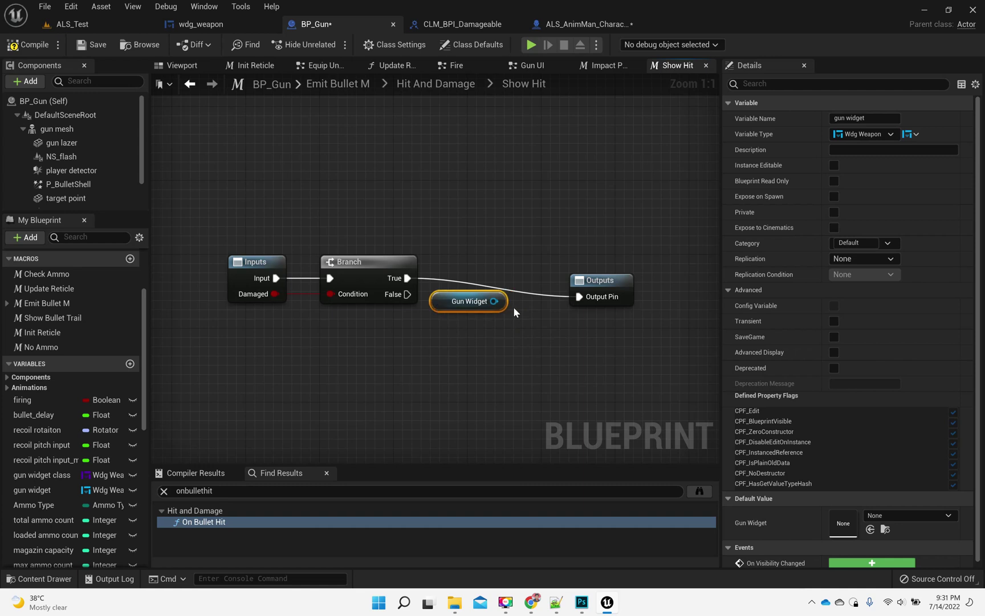
right_click(491, 304)
left_click(548, 399)
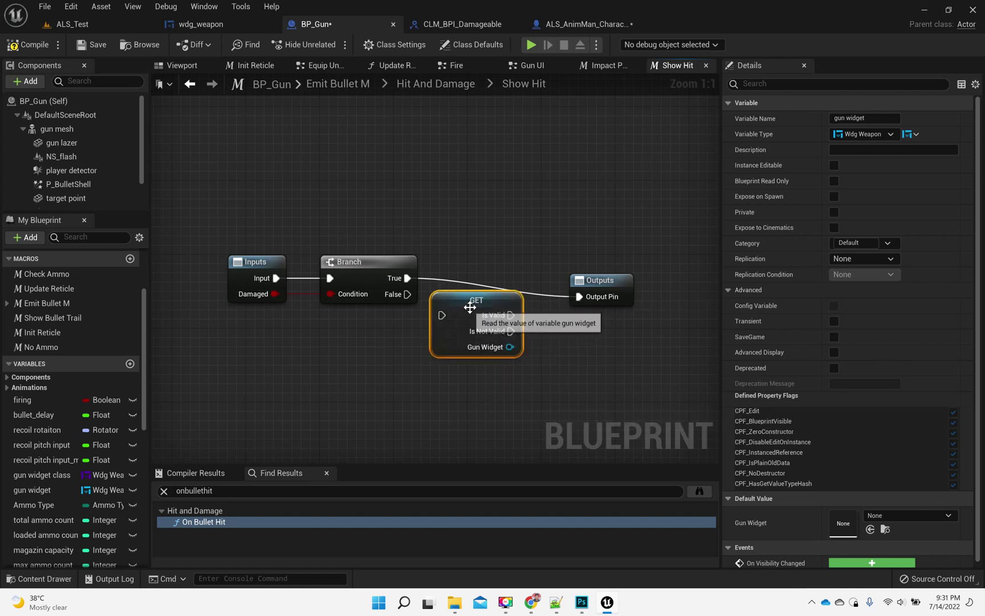
left_click_drag(468, 282, 442, 287)
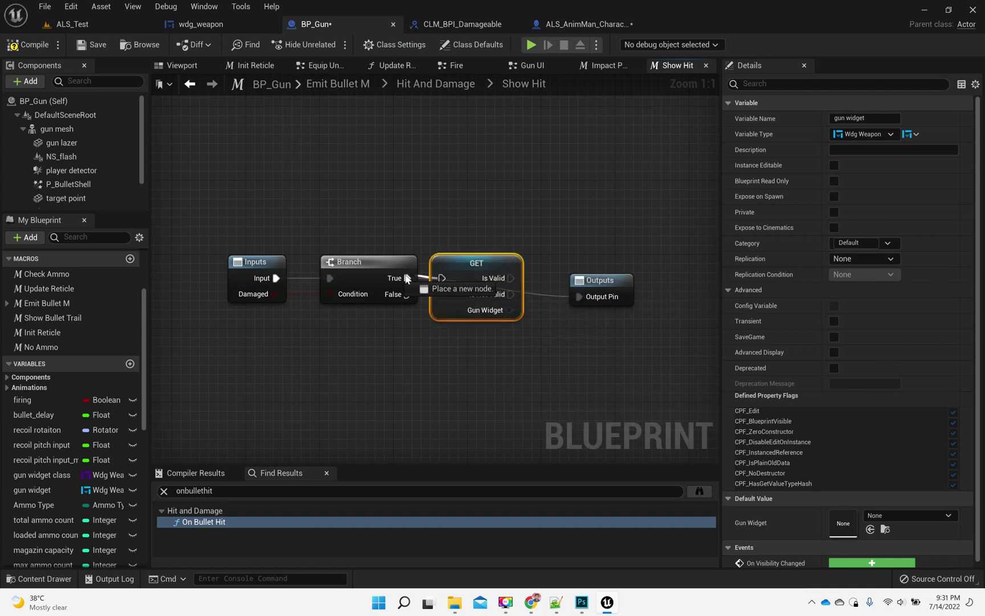
right_click_drag(552, 369, 378, 356)
left_click(442, 277)
left_click_drag(442, 277, 559, 277)
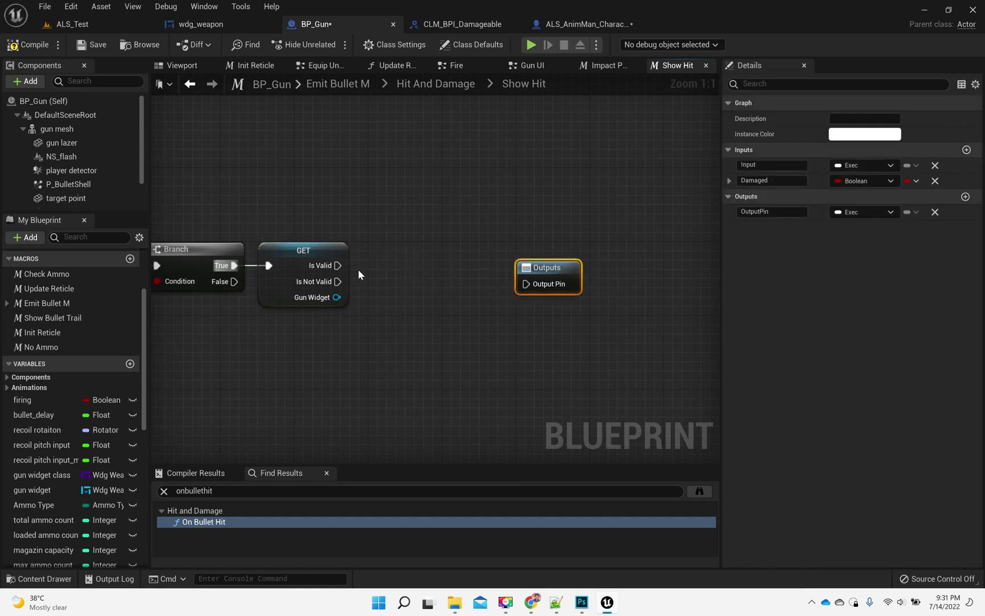
left_click(339, 270)
left_click_drag(337, 266, 527, 284)
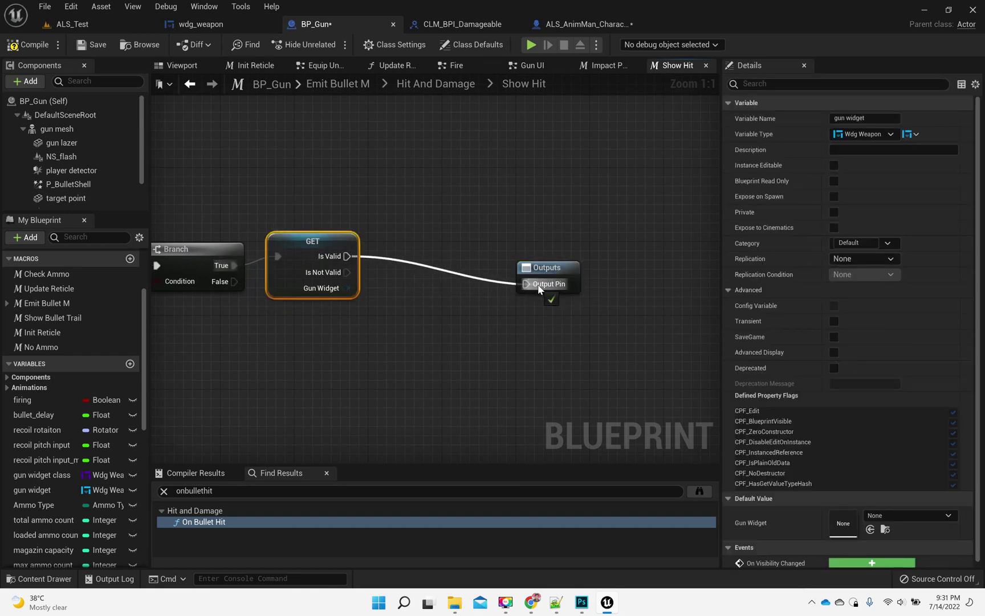
mouse_move(298, 263)
left_mouse_down()
mouse_move(305, 253)
mouse_move(314, 263)
left_mouse_up()
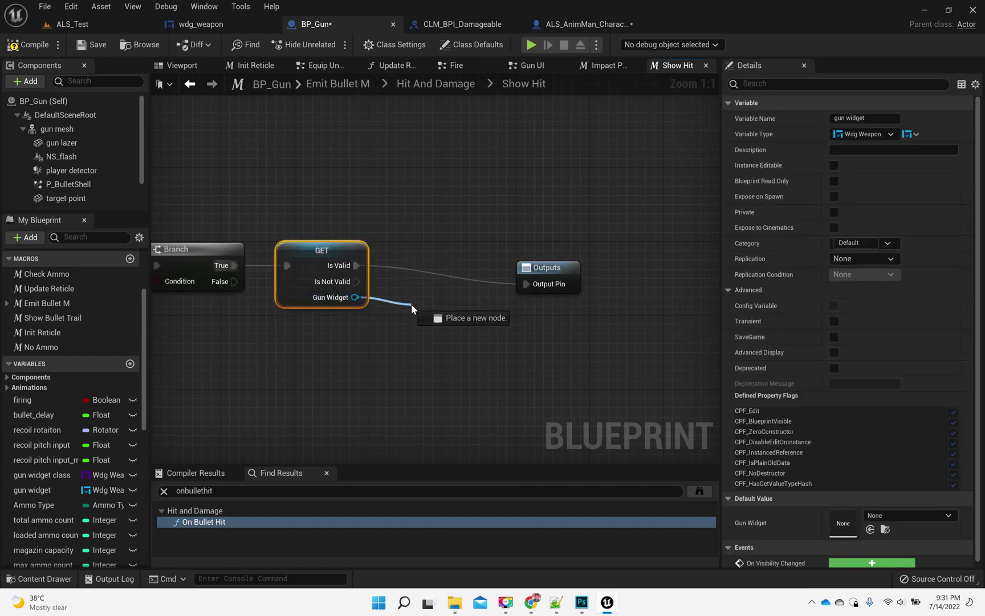
Step: Call Show Hit on the widget when valid, route Is Not Valid and Branch False to the output
left_click_drag(355, 297, 411, 303)
type("show hit")
key("Return")
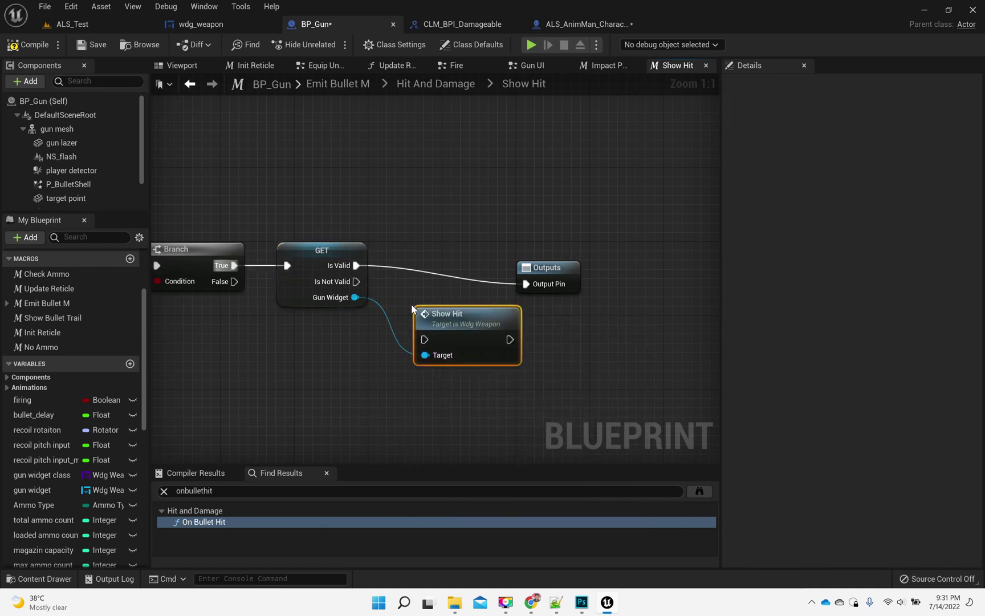
left_click_drag(356, 265, 425, 340)
left_click_drag(463, 323, 426, 259)
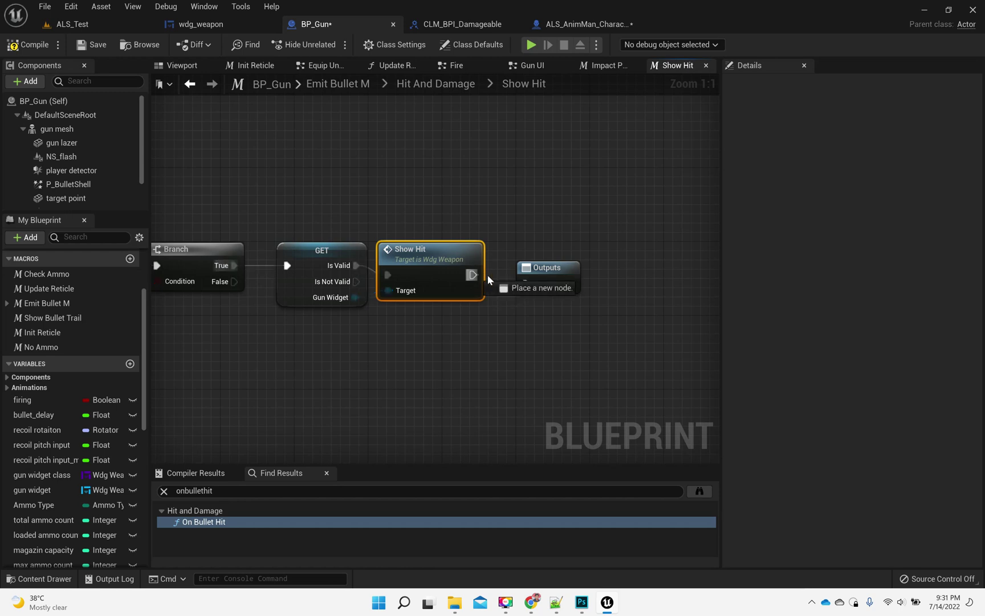
left_click_drag(355, 281, 534, 287)
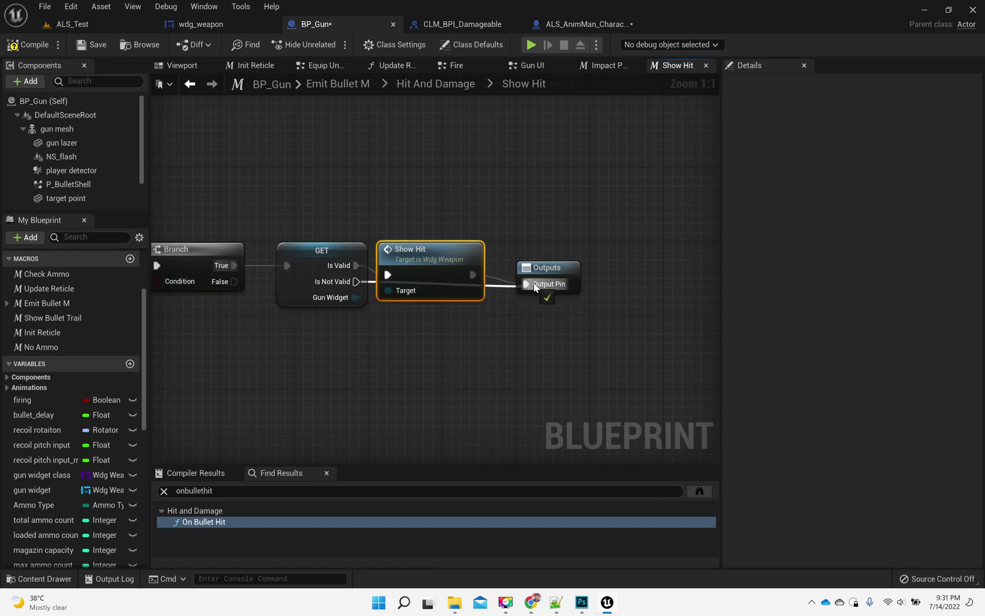
right_click_drag(421, 331, 496, 292)
mouse_move(304, 247)
left_mouse_down()
mouse_move(441, 336)
mouse_move(534, 327)
left_mouse_up()
type("rer")
key("Return")
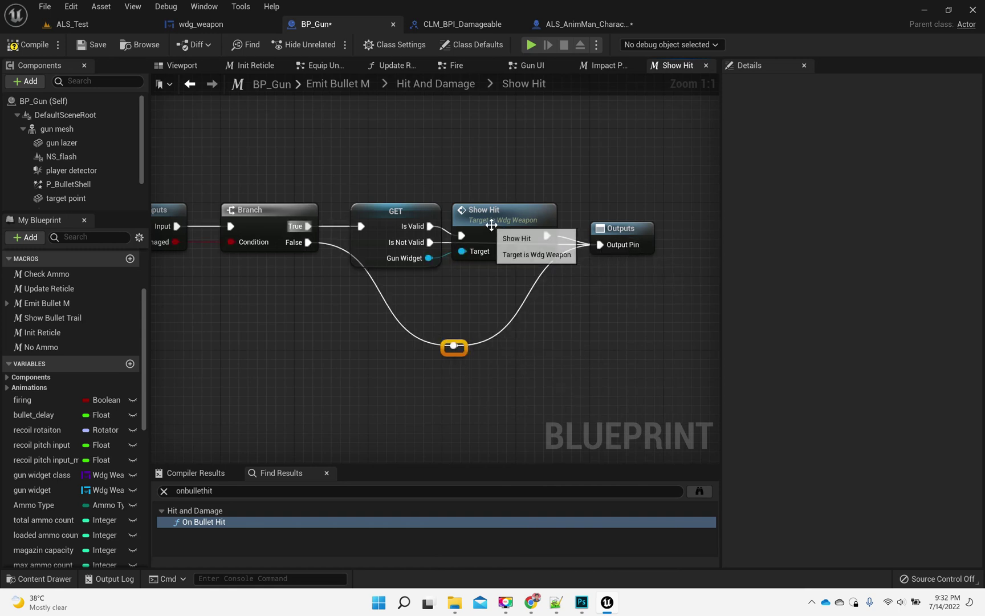
left_click_drag(490, 223, 497, 213)
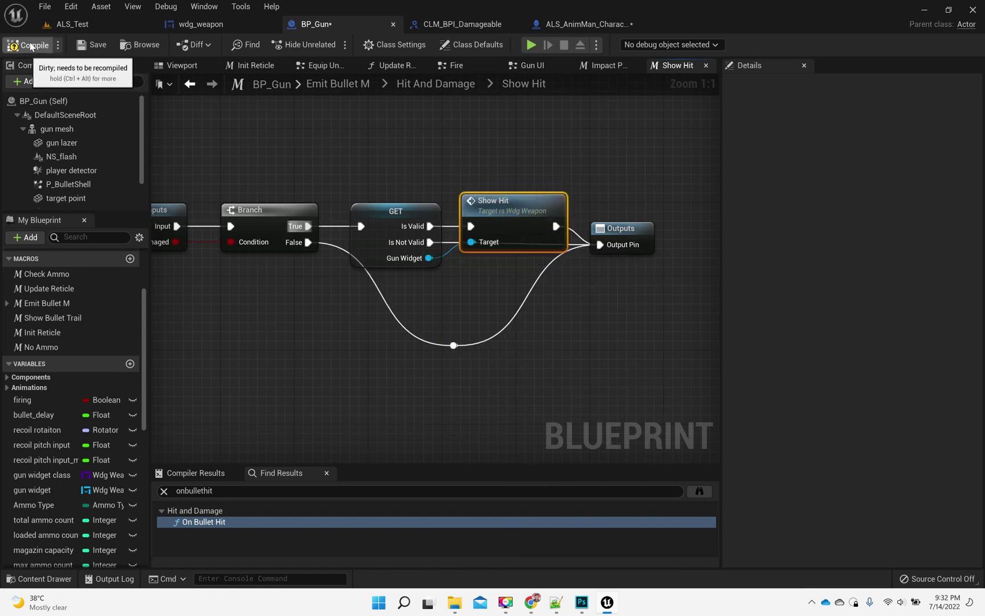
Step: Return to the ALS_Test level, save all assets and start a play session
left_click(74, 24)
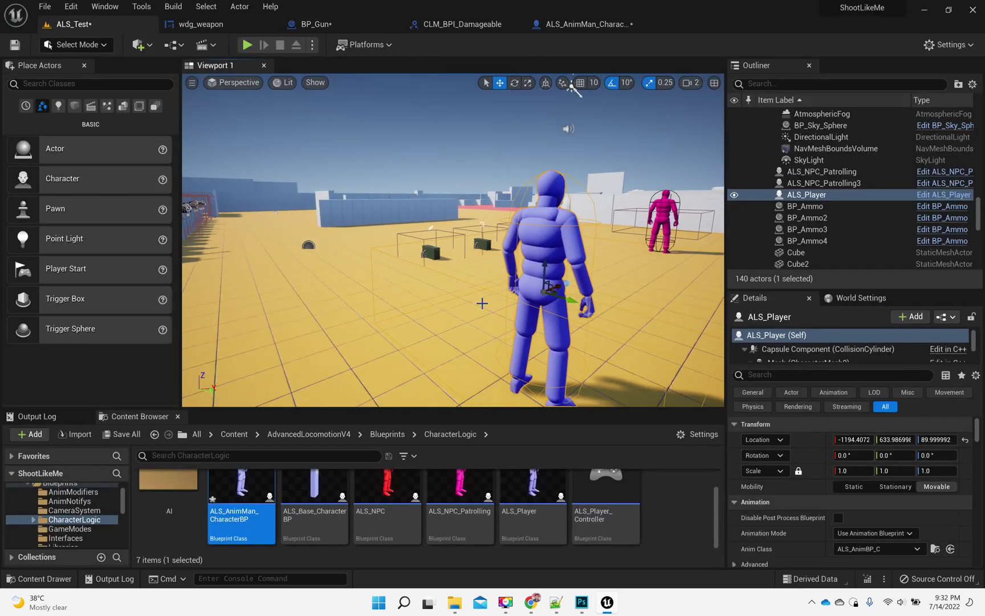
key("F11")
key("ctrl+s")
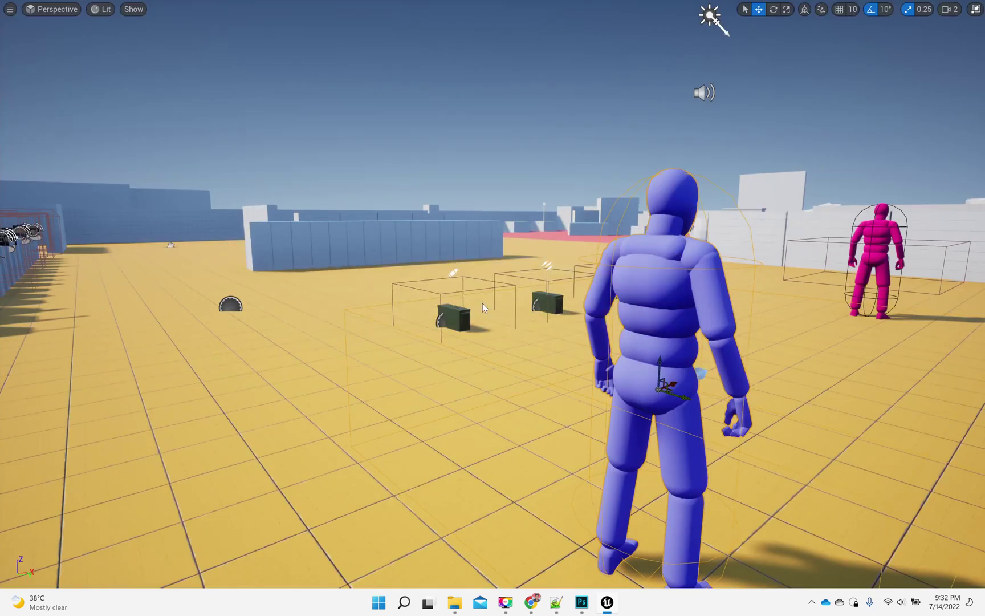
key("alt+p")
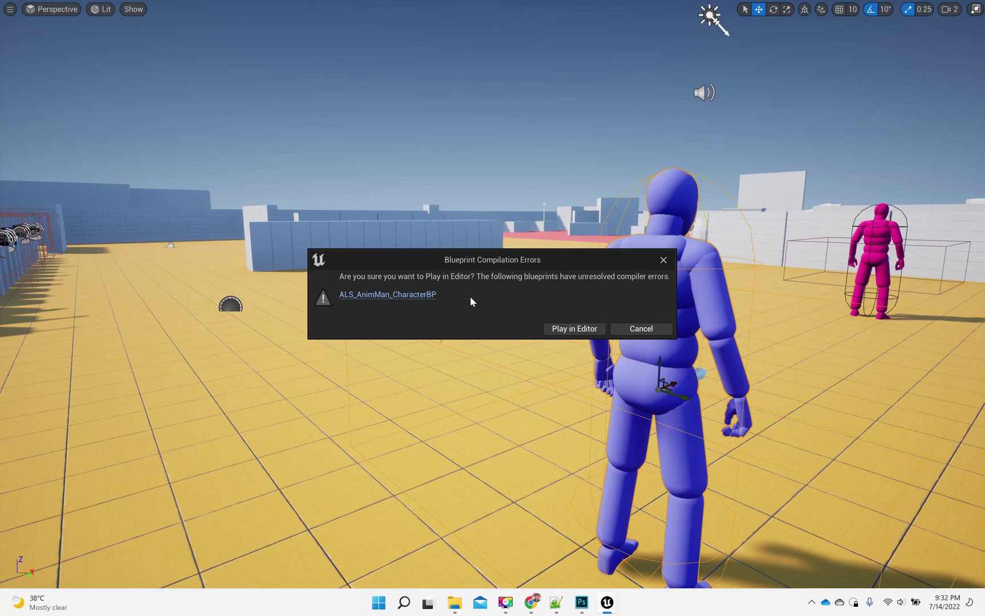
Step: Follow the Message Log error link into the failing ALS_AnimMan_CharacterBP blueprint
left_click(406, 294)
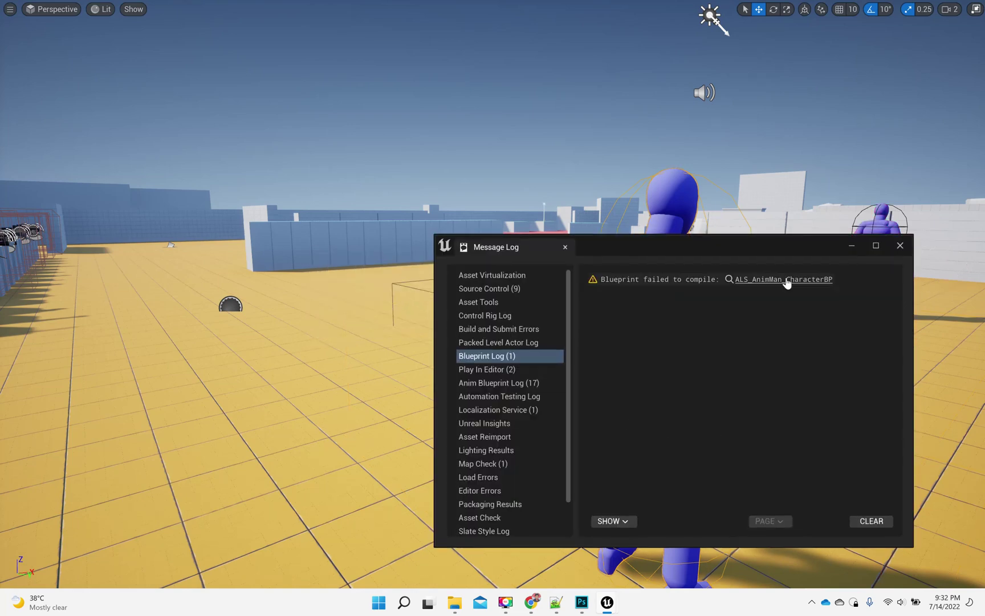
left_click(786, 281)
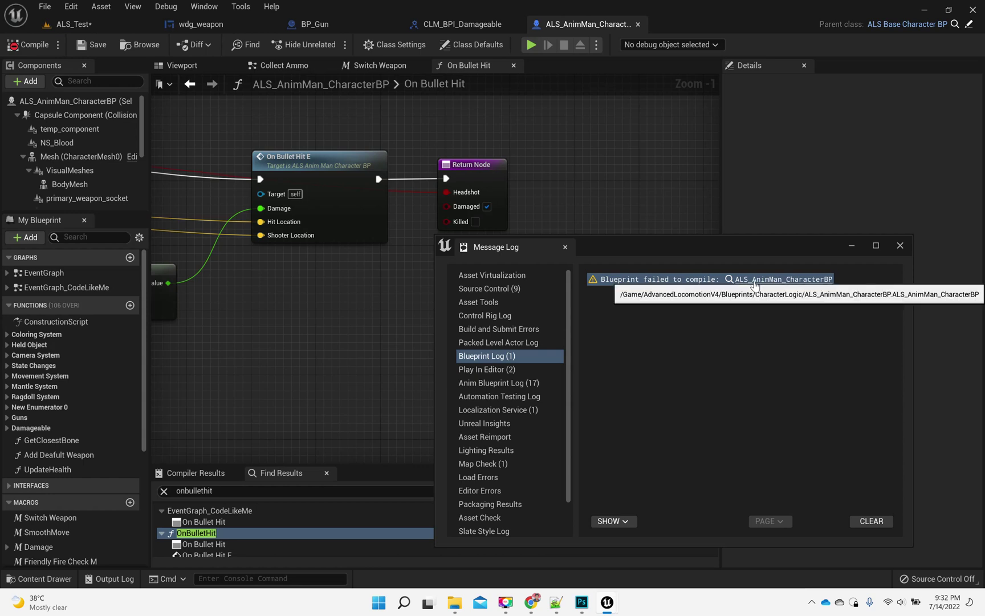
Step: Recompile, jump to the erroring On Bullet Hit event and check CLM_BPI_Damageable's definition
left_click(27, 44)
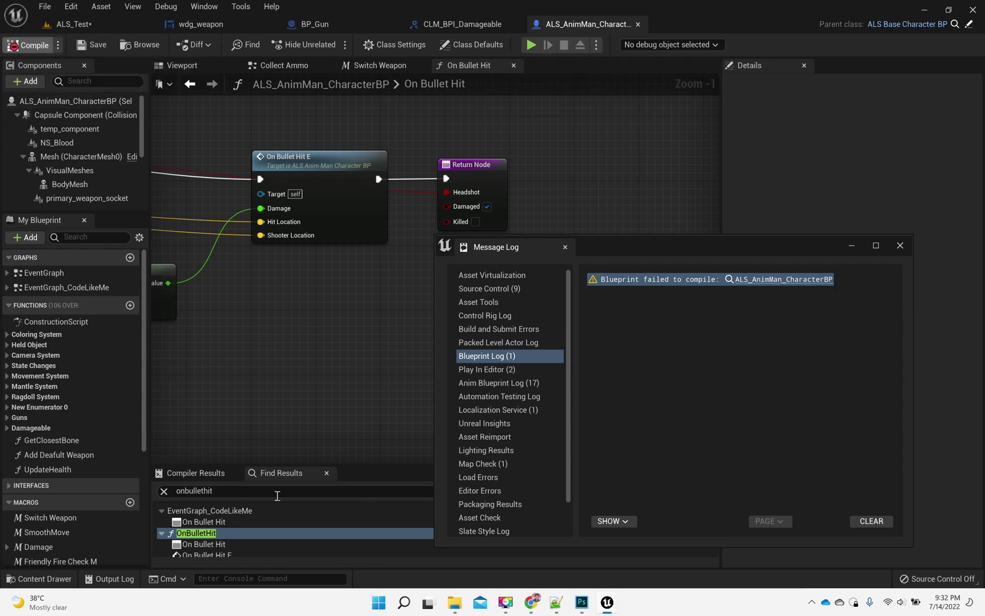
left_click(901, 246)
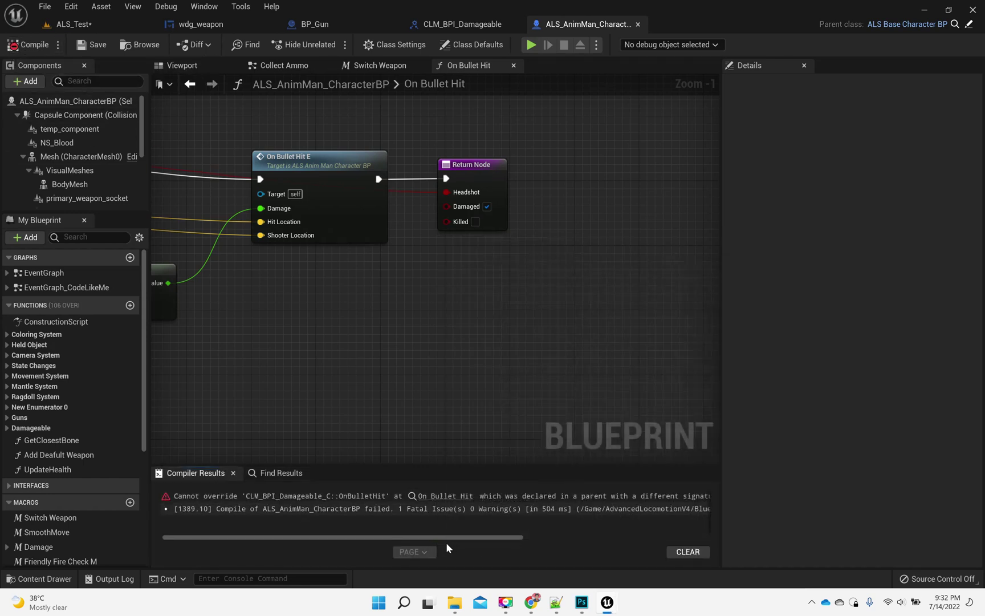
left_click(431, 497)
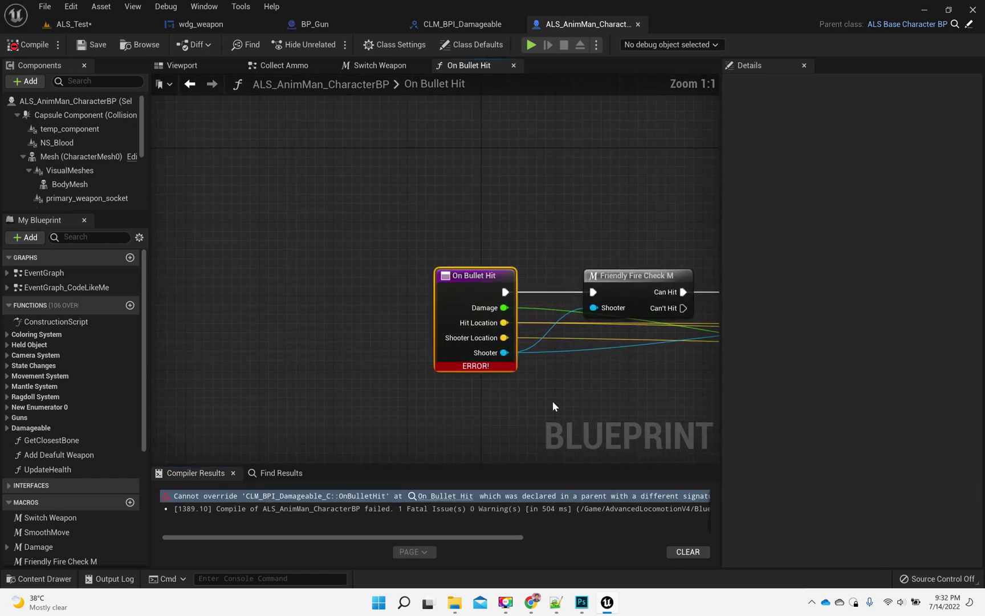
right_click_drag(554, 405, 387, 379)
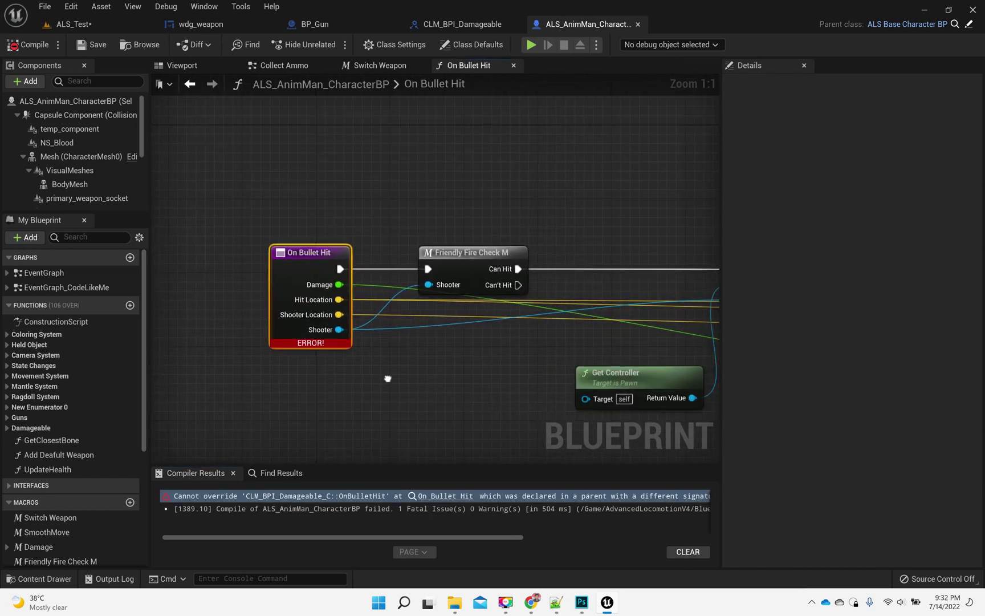
left_click(450, 19)
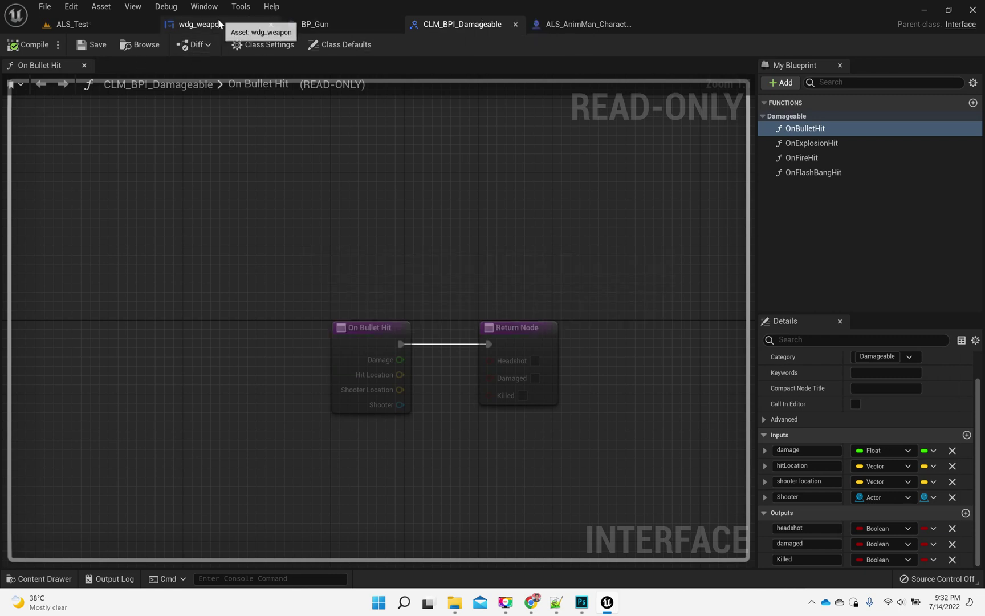
left_click(585, 25)
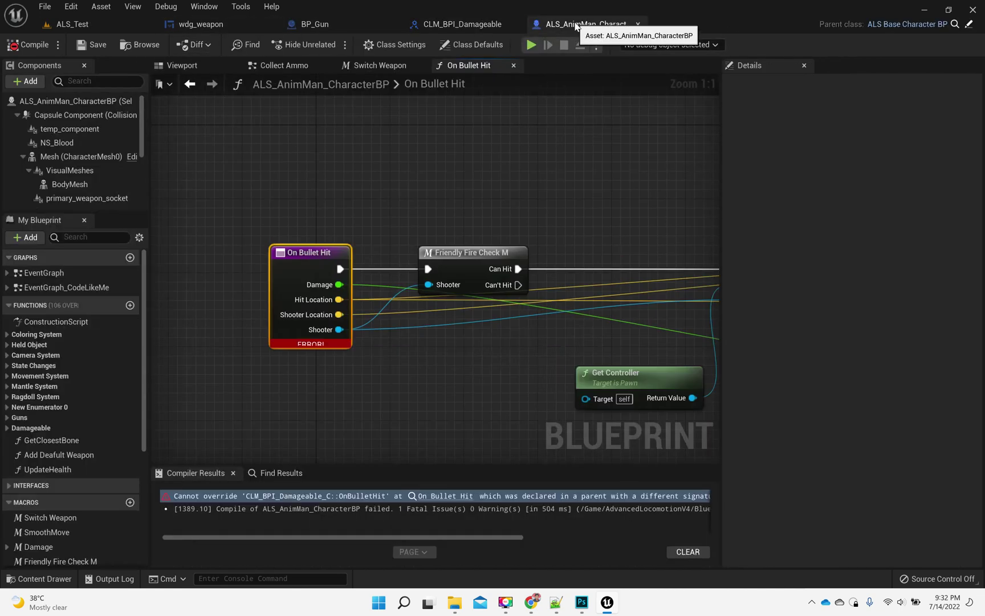
Step: Refresh the On Bullet Hit node's pins and inspect On Touch and Get Closest Bone
right_click(294, 264)
left_click(332, 339)
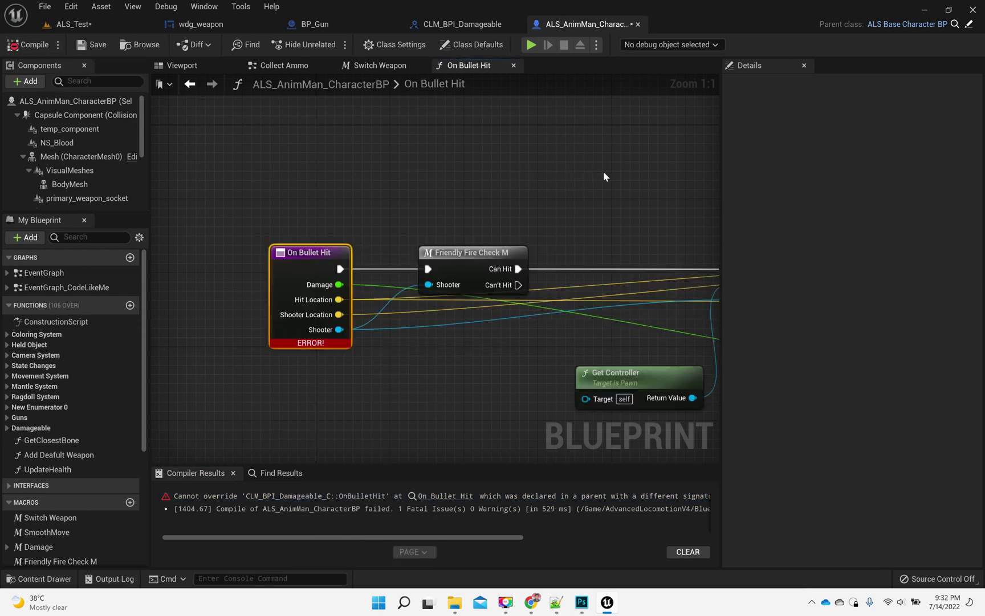
right_click_drag(603, 171, 154, 151)
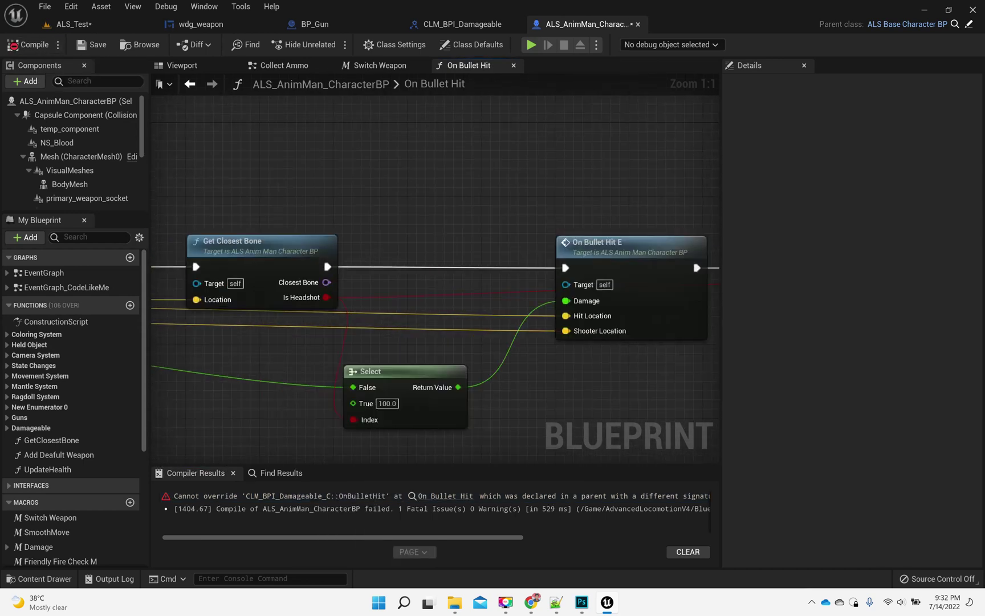
right_click_drag(221, 237, 708, 237)
left_click_drag(369, 537, 486, 544)
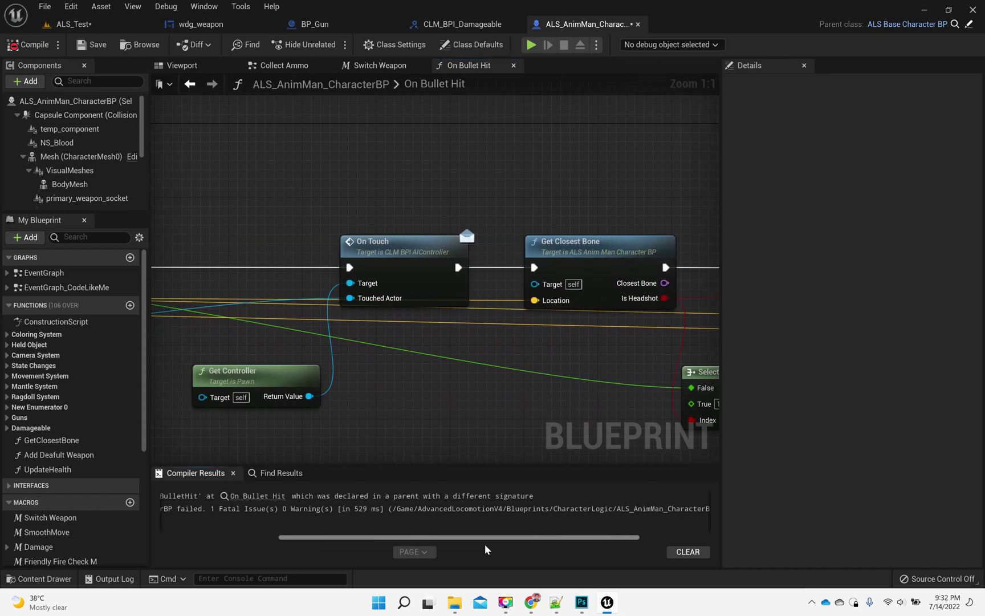
left_click_drag(484, 544, 362, 542)
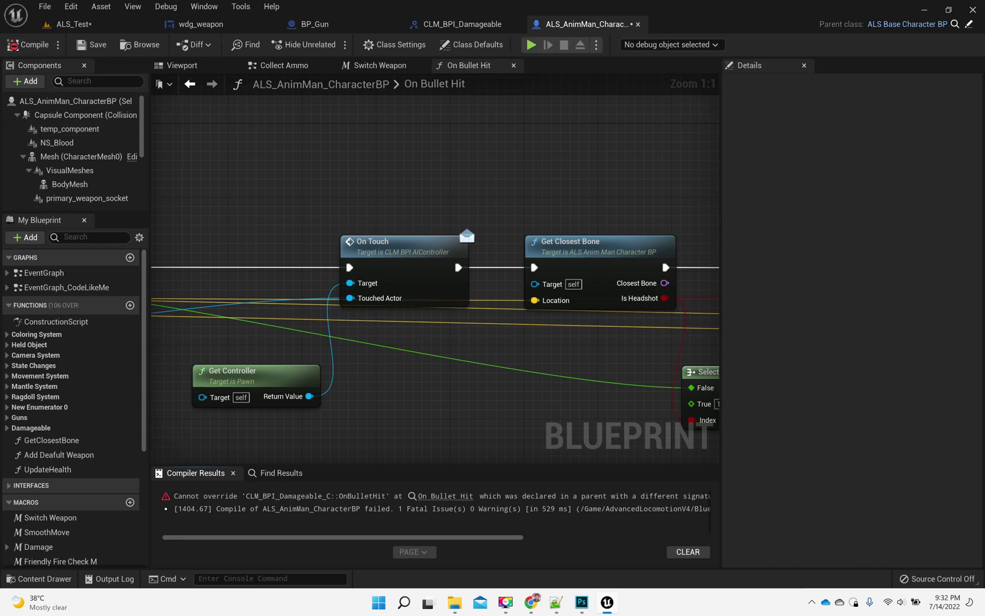
Step: Compile and save parent ALS_Base_CharacterBP, then recompile ALS_AnimMan_CharacterBP without errors
left_click(970, 24)
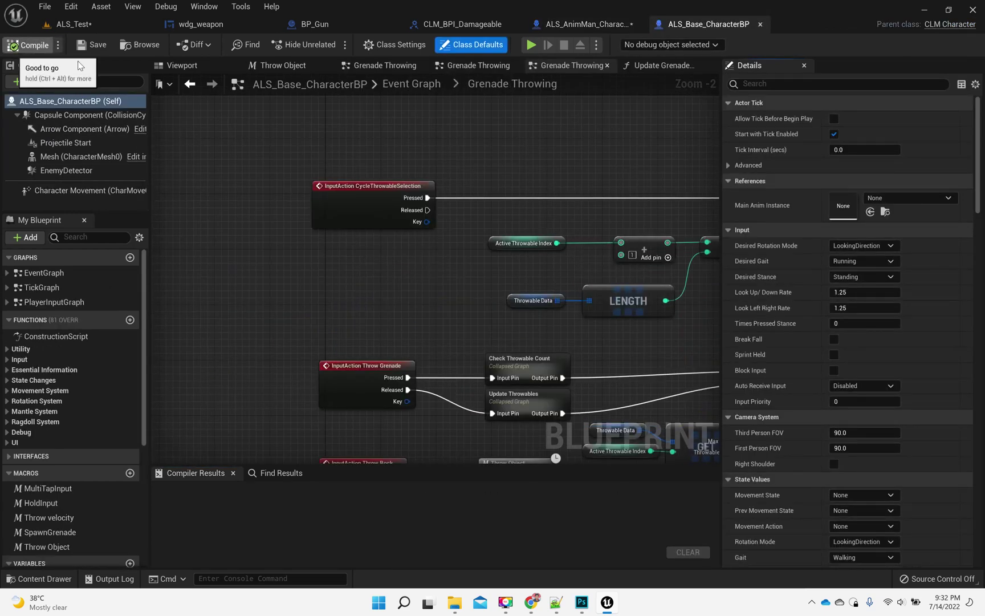
key("ctrl+s")
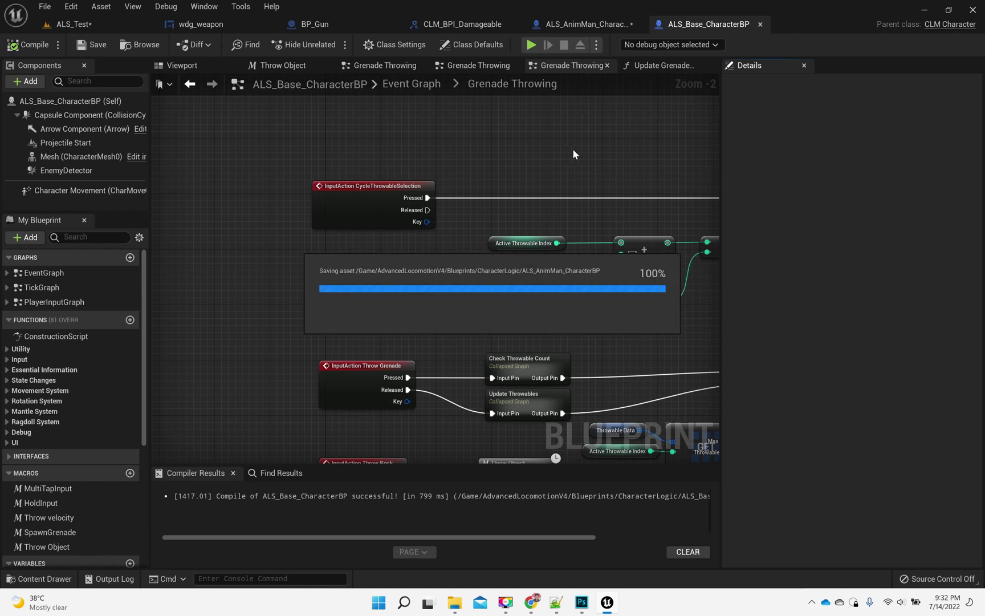
left_click(590, 29)
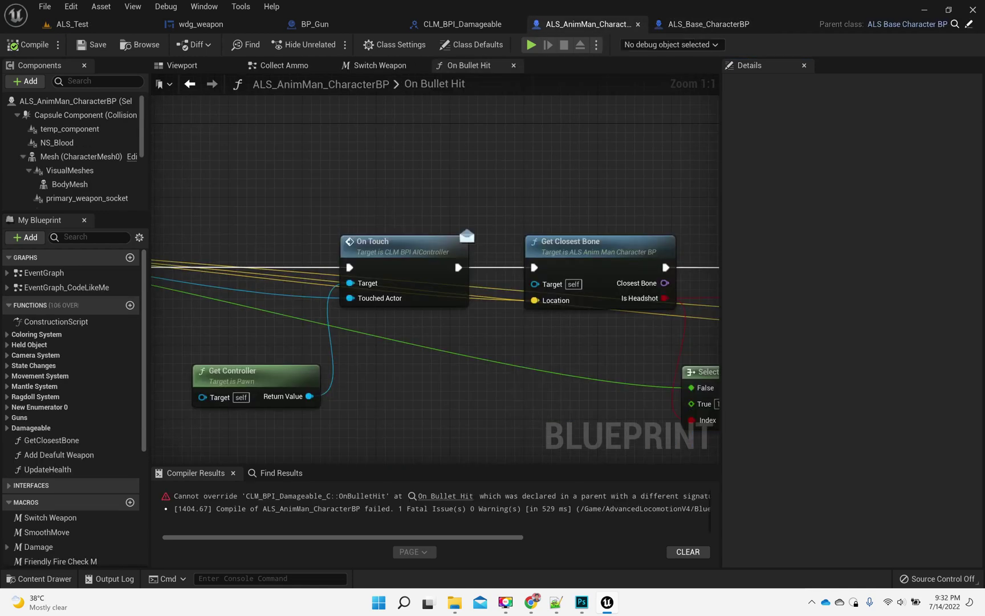
right_click_drag(215, 202, 644, 204)
left_click(9, 46)
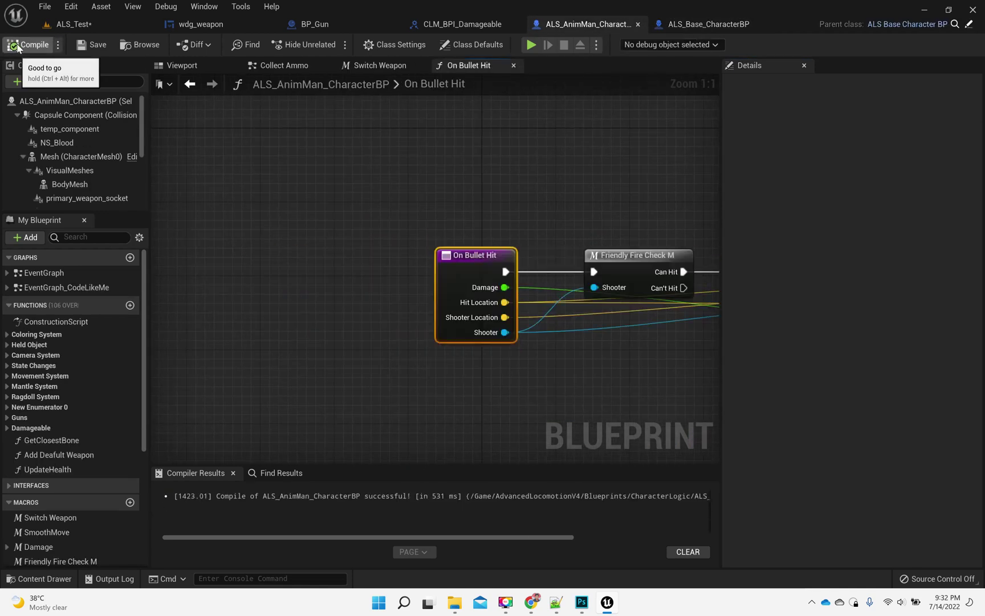
right_click_drag(455, 375, 283, 314)
Step: Play ALS_Test twice, shooting the pink NPC down, then stop the session
left_click(107, 25)
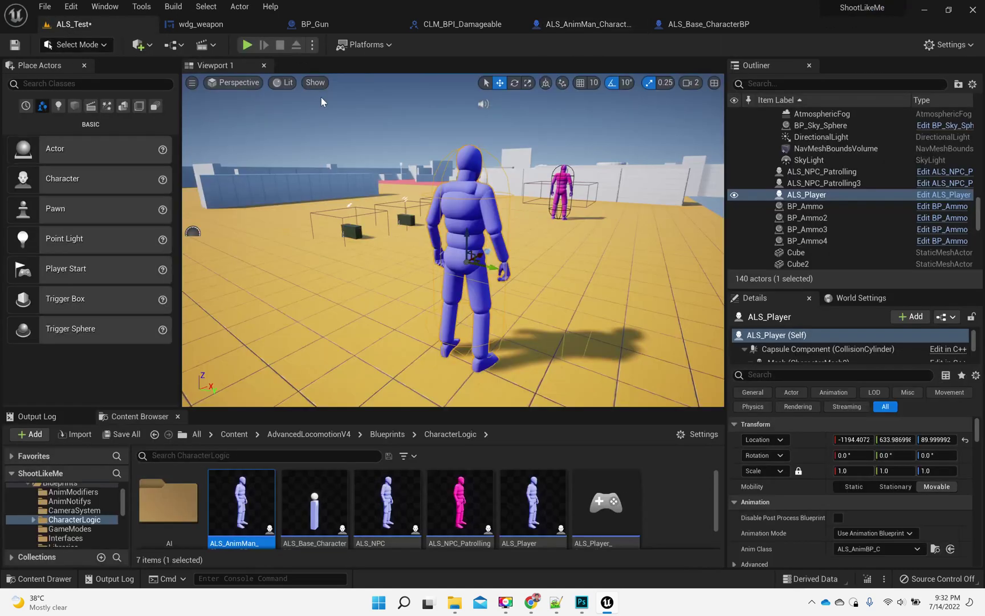
left_click(247, 44)
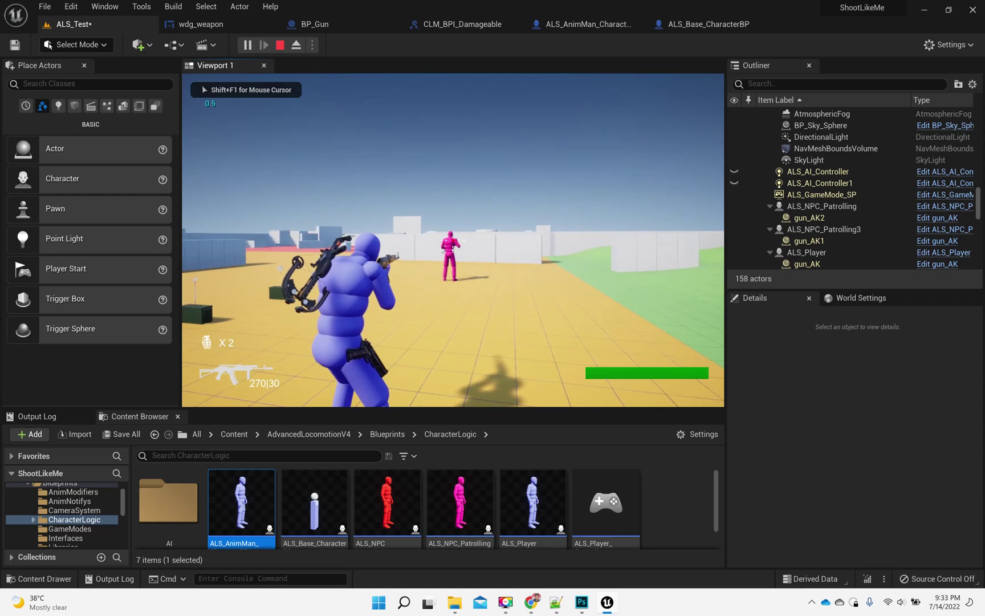
left_click(452, 240)
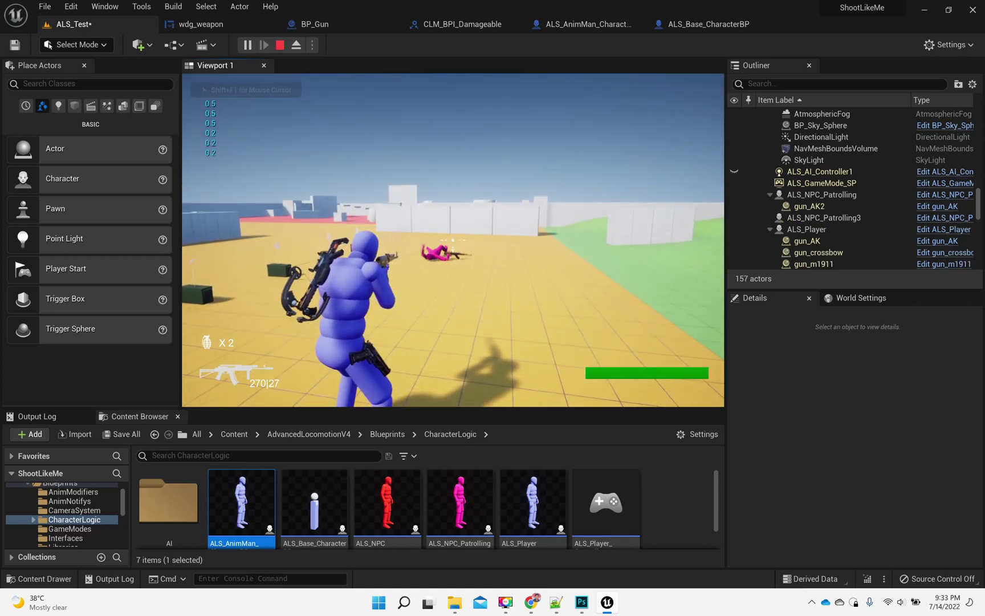
left_click(452, 241)
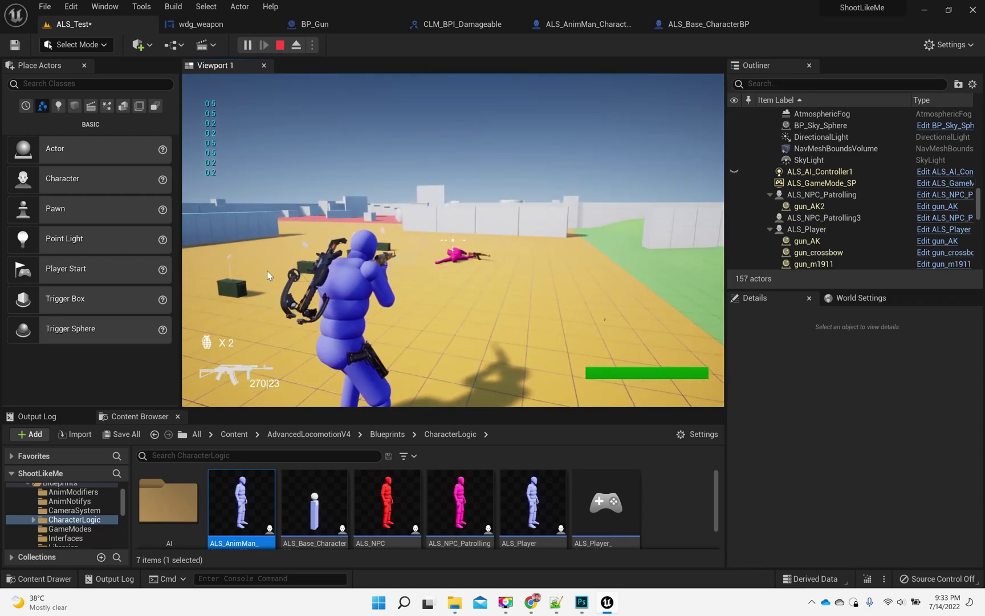
key("Escape")
key("alt+p")
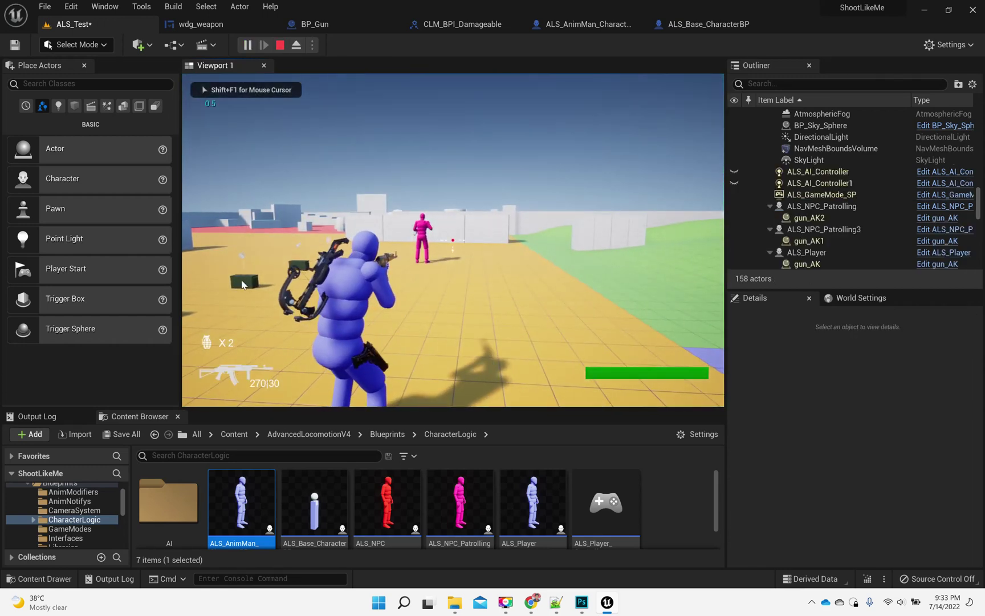
key("Escape")
Step: In wdg_weapon Designer, reset the centre dot's Color and Opacity to default white
left_click(202, 24)
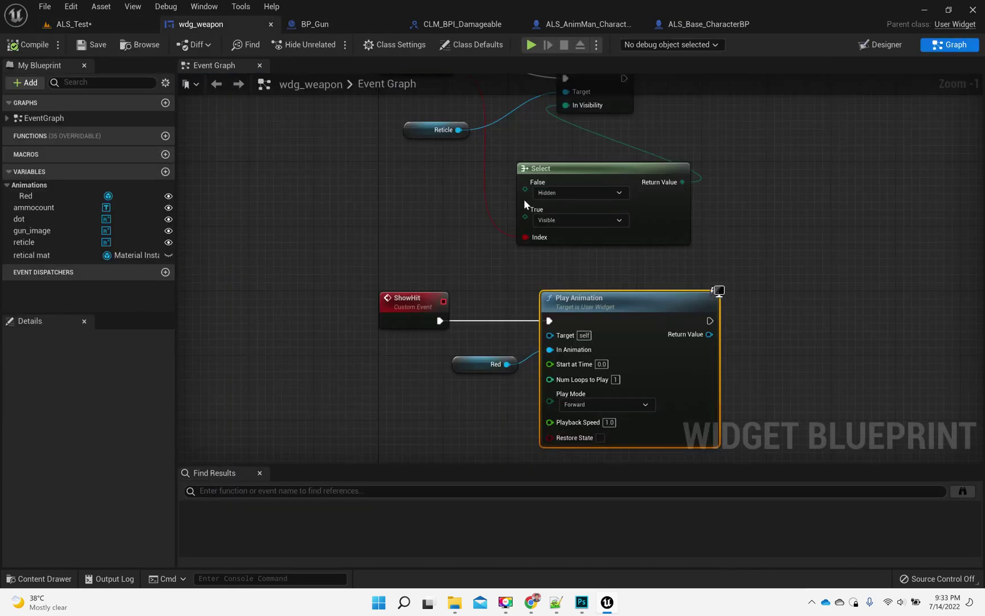
left_click(881, 44)
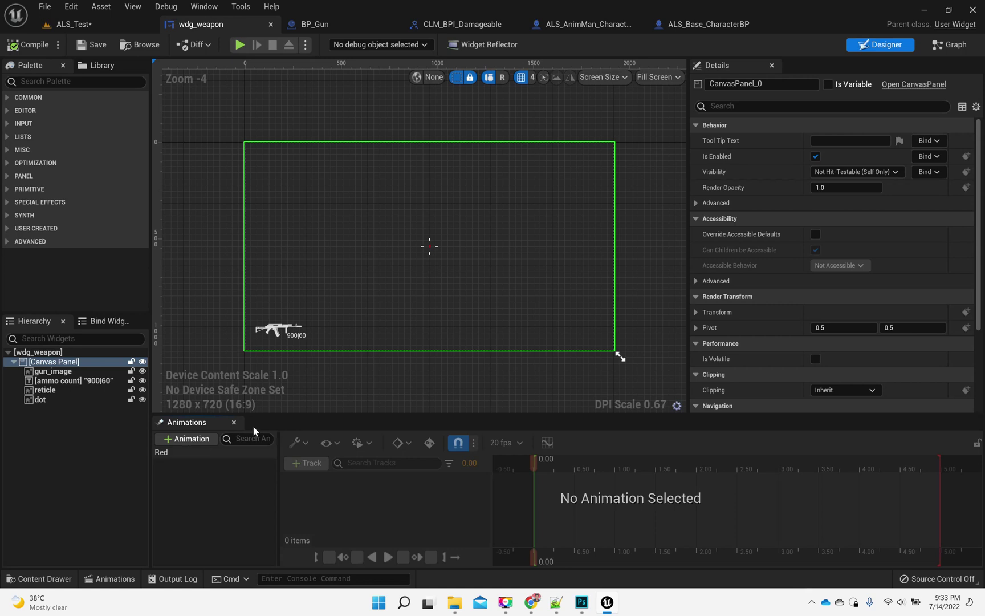
left_click(307, 398)
scroll(434, 247, "up", 2)
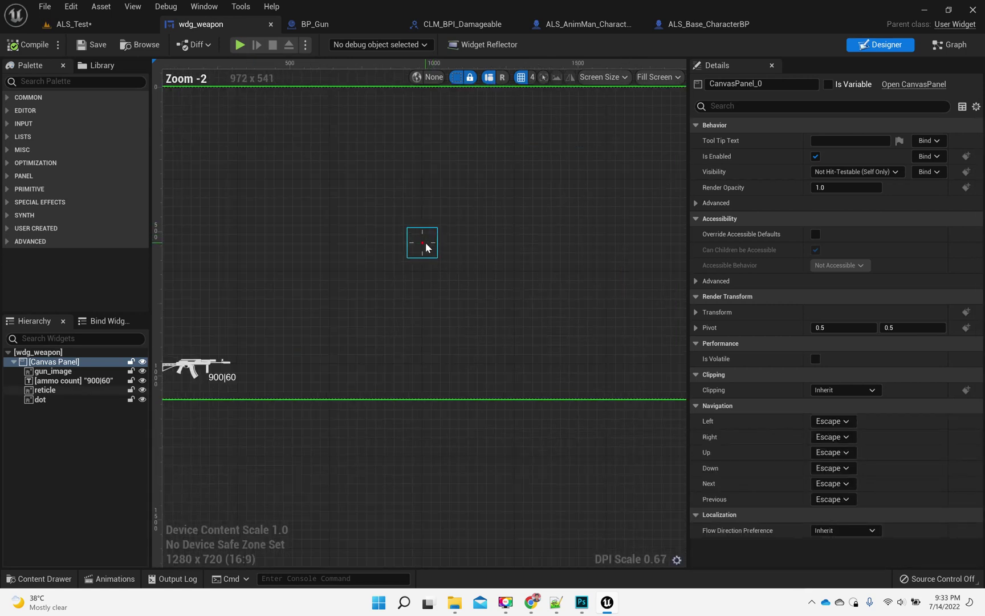
left_click(422, 244)
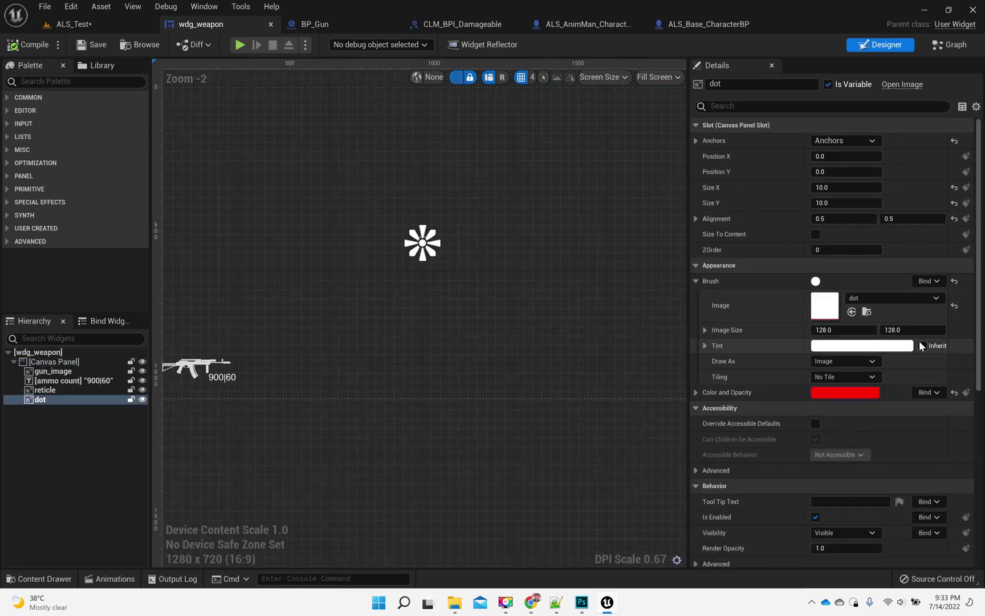
left_click(955, 394)
left_click(449, 256)
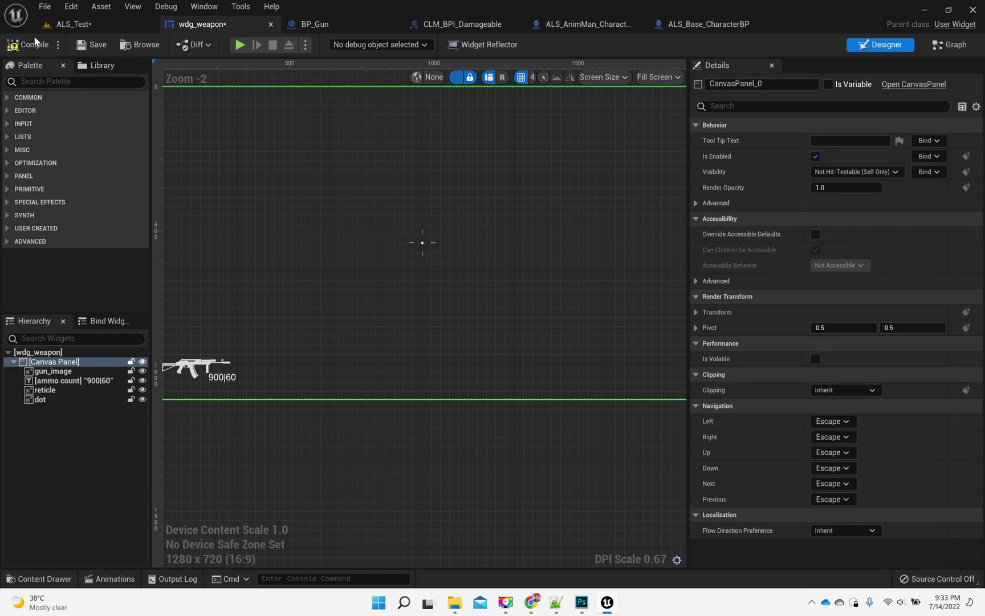
Step: Play ALS_Test and fire the rifle at the pink enemy until it falls, then stop
left_click(75, 24)
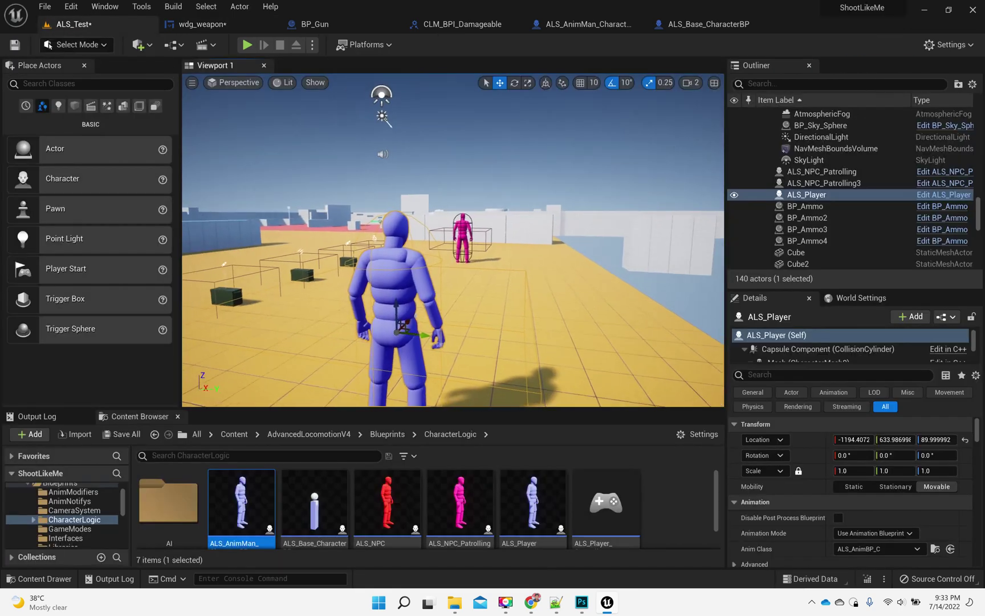
key("F11")
key("alt+p")
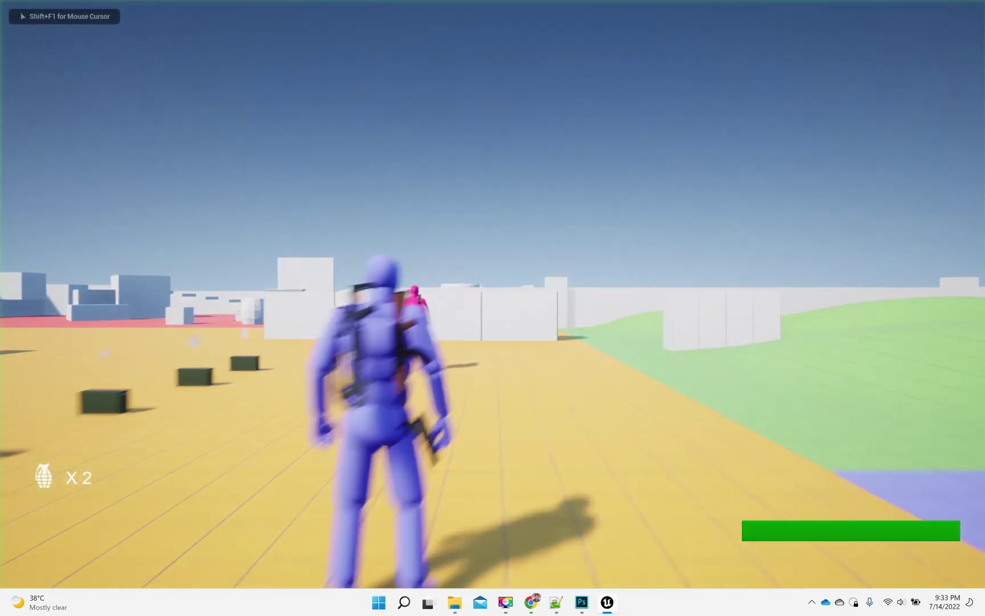
key("1")
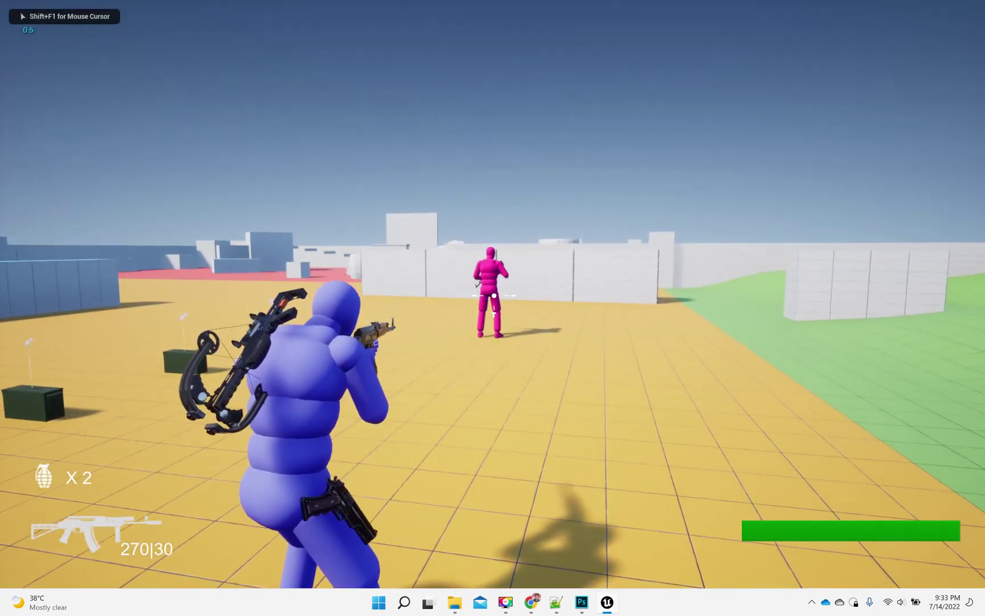
left_click(493, 308)
left_click(493, 294)
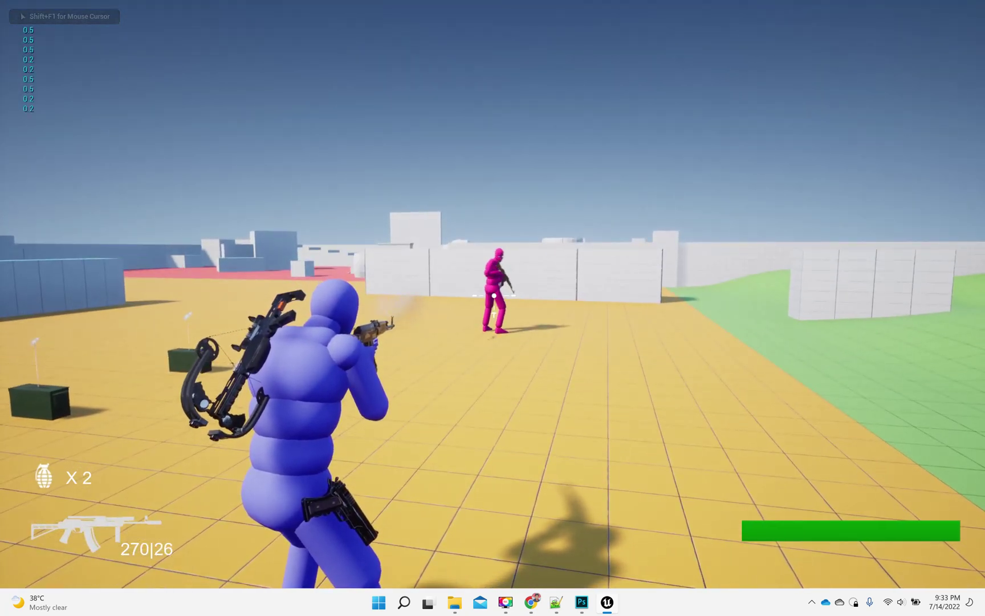
left_click(493, 295)
left_click(493, 295)
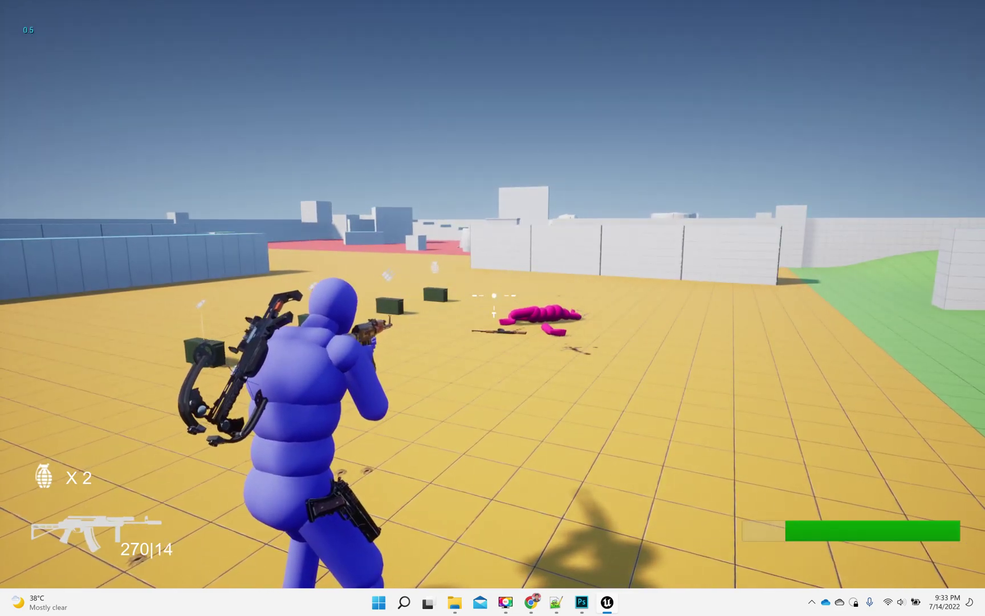
key("Escape")
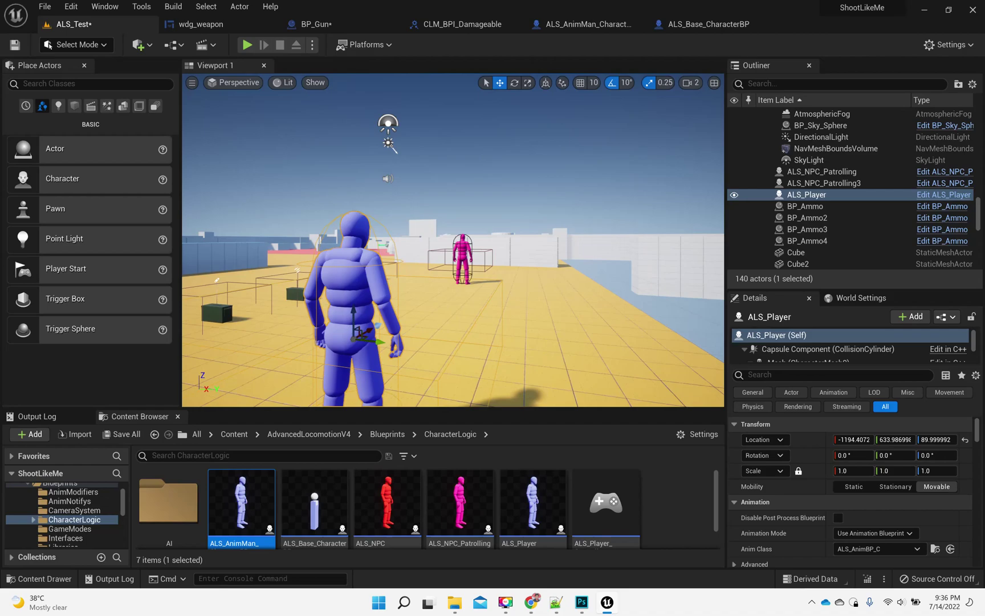
right_click_drag(698, 278, 655, 276)
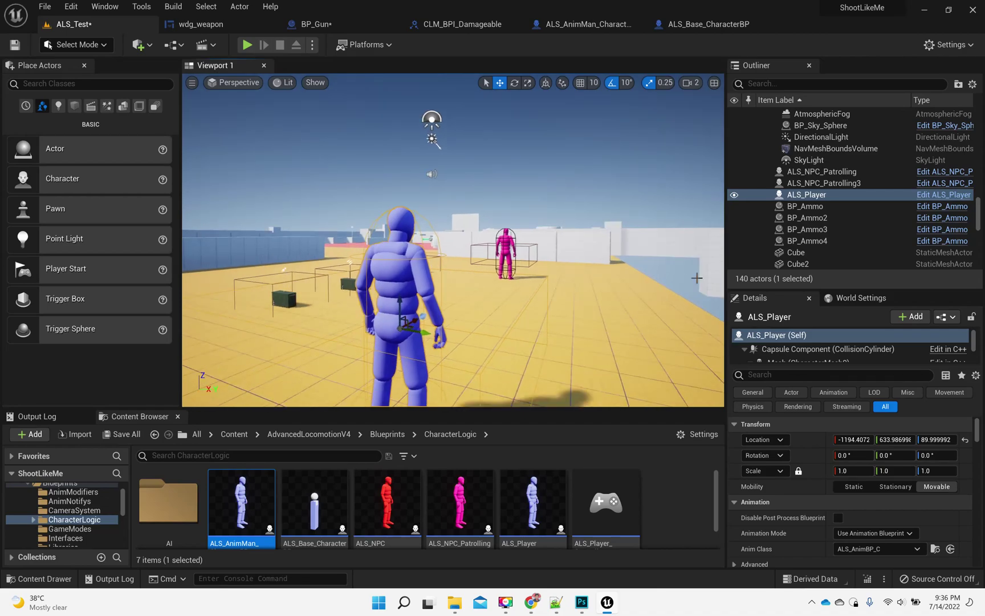
Step: Play again, firing the pistol and crossbow at the pink enemy and reloading
key("F11")
key("alt+p")
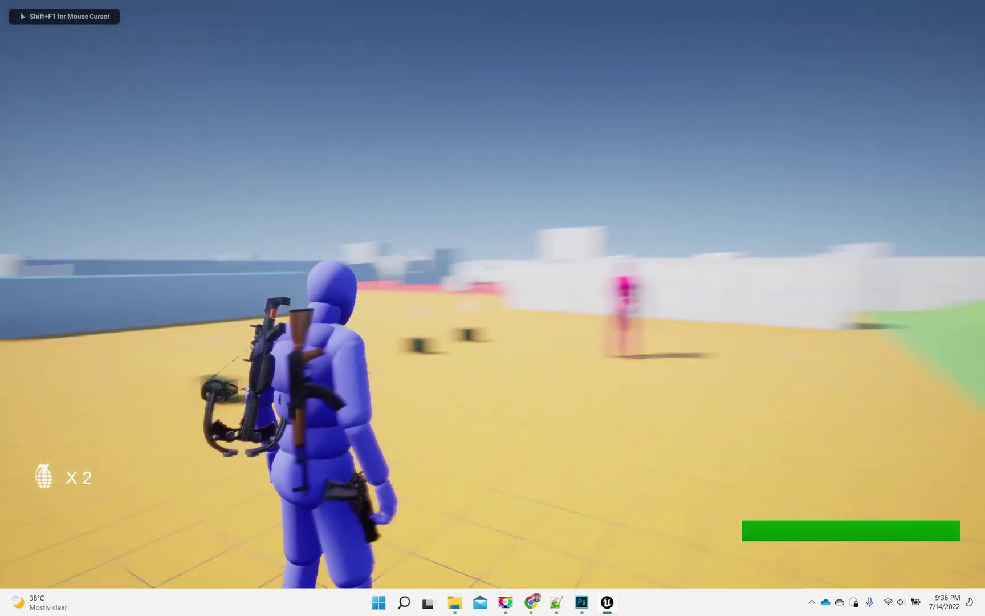
key("2")
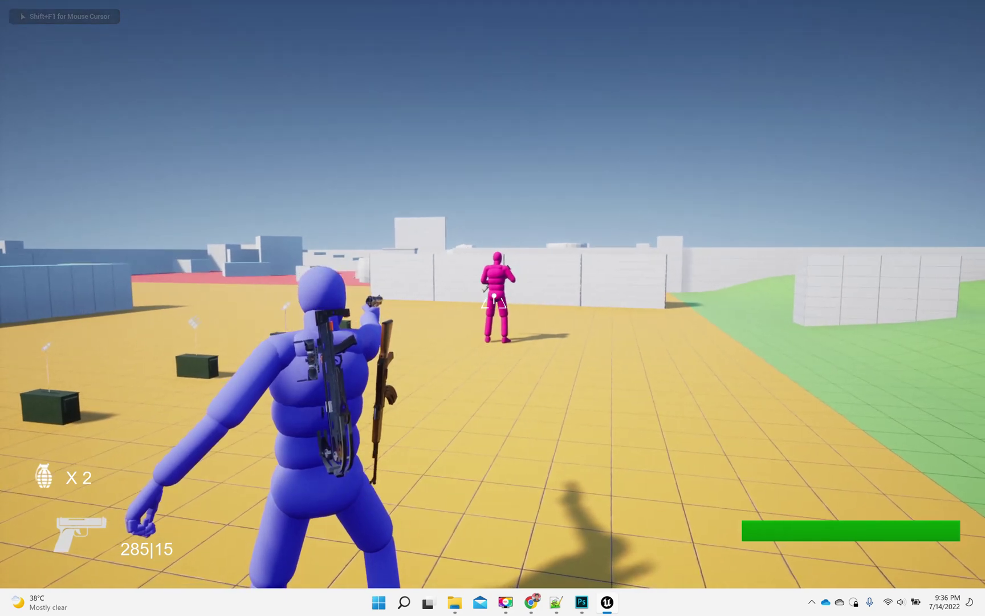
left_click(493, 308)
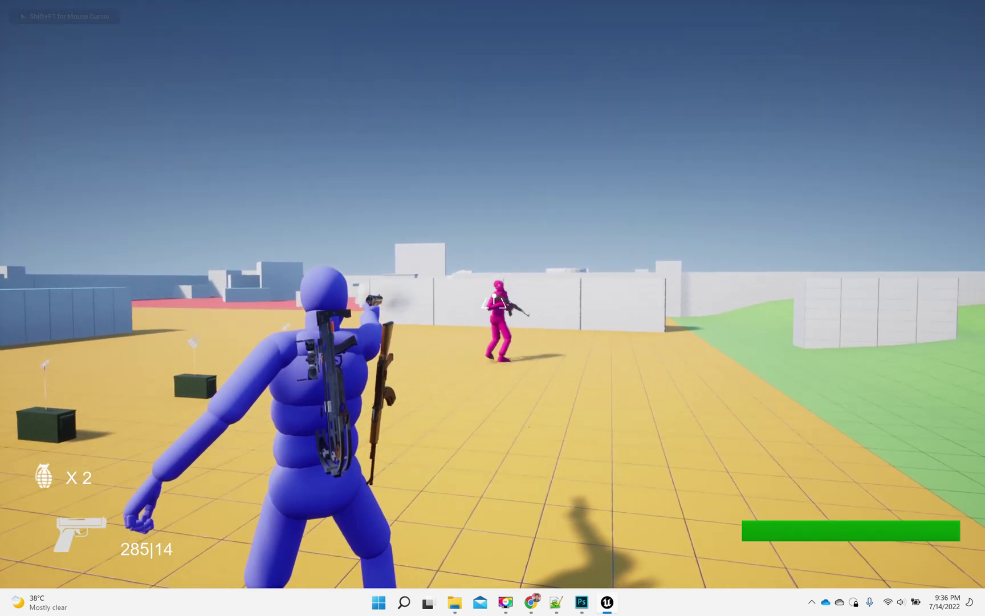
left_click(493, 308)
key("1")
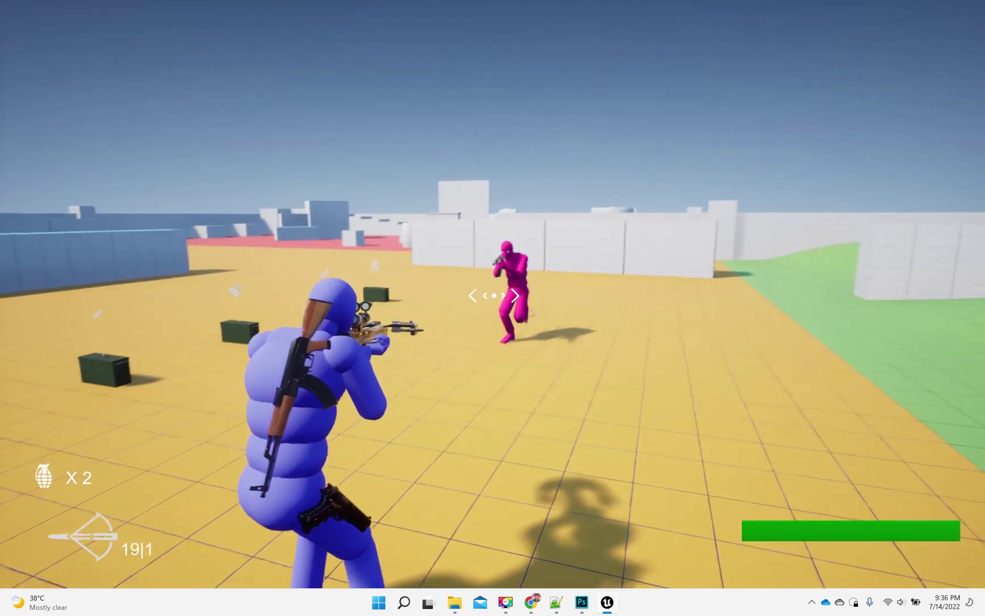
left_click(493, 296)
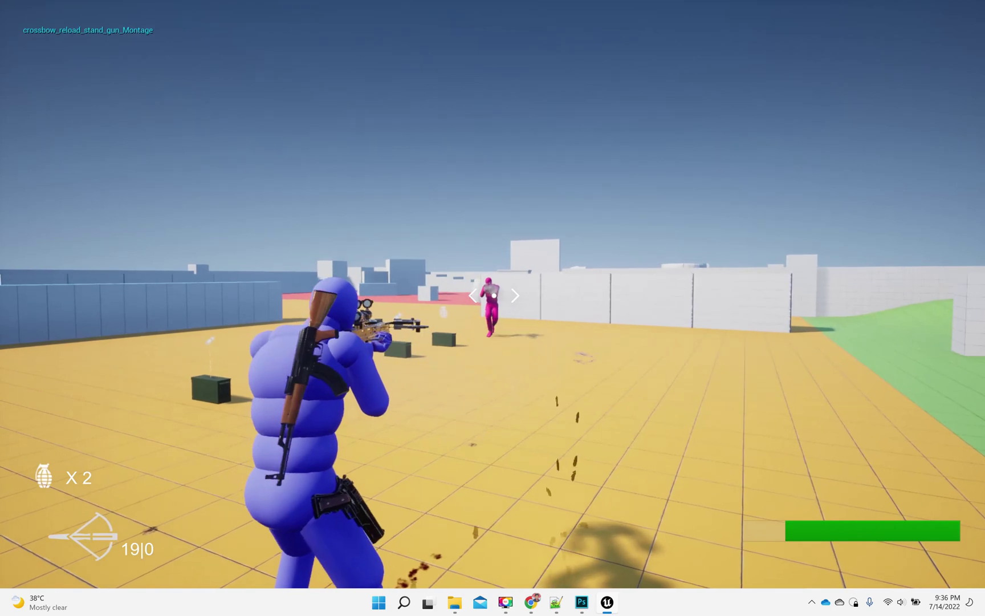
key("r")
Step: Cycle between rifle and pistol, fire at the wall, run past the ammo boxes and stop playing
key("Caps_Lock")
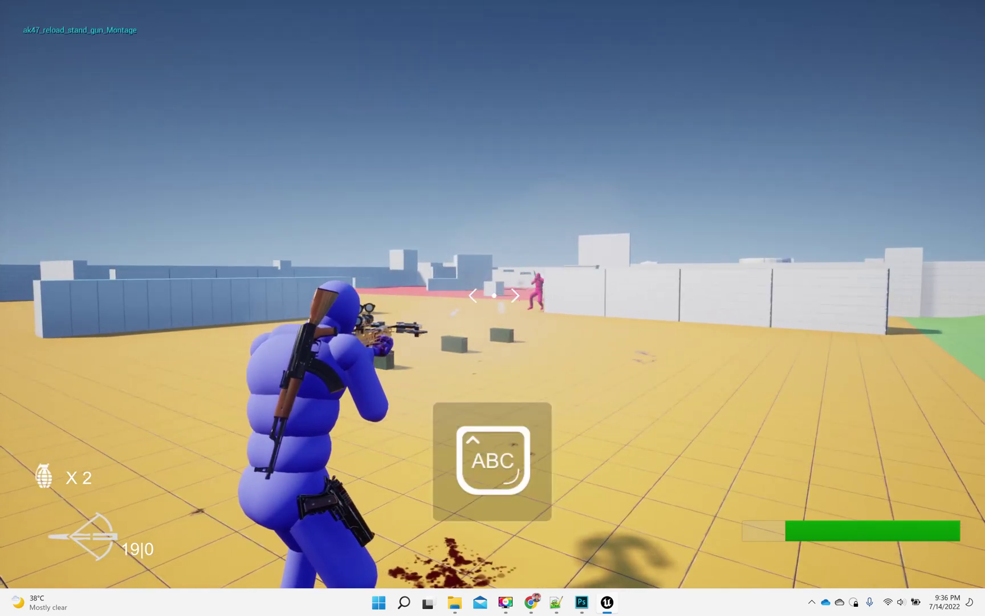
key("Caps_Lock")
key("1")
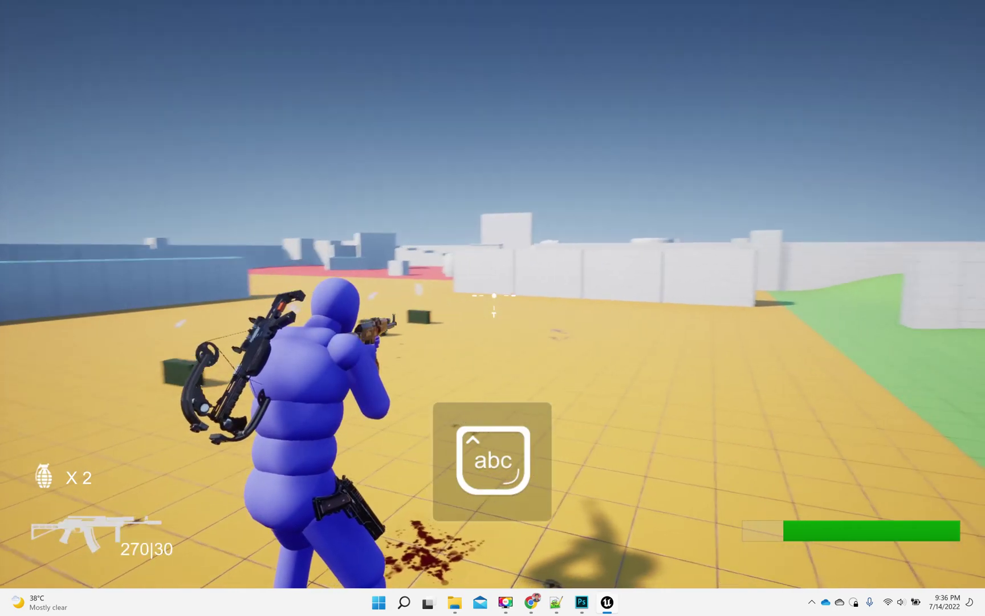
key("Caps_Lock")
key("2")
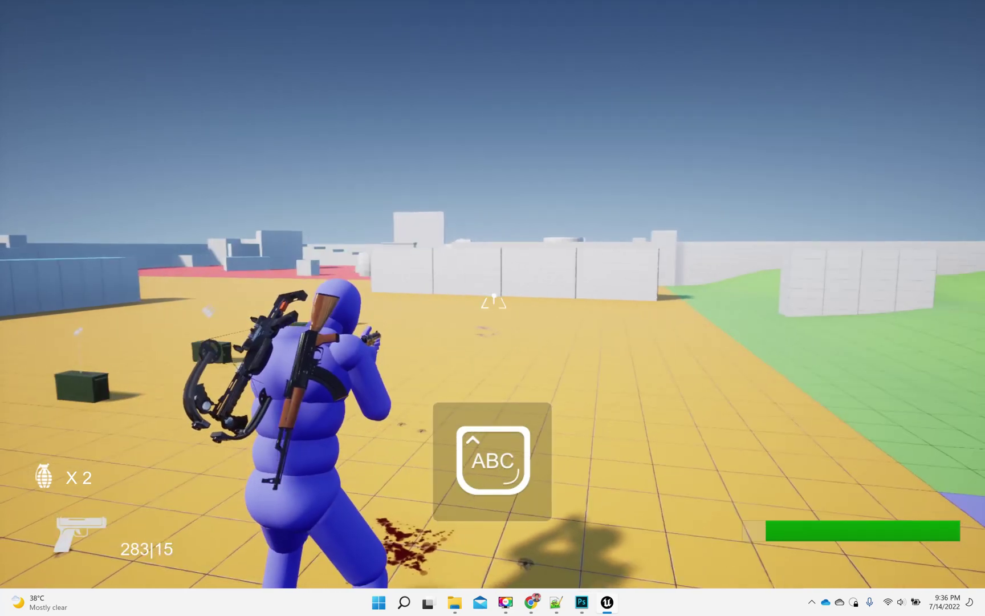
key("Caps_Lock")
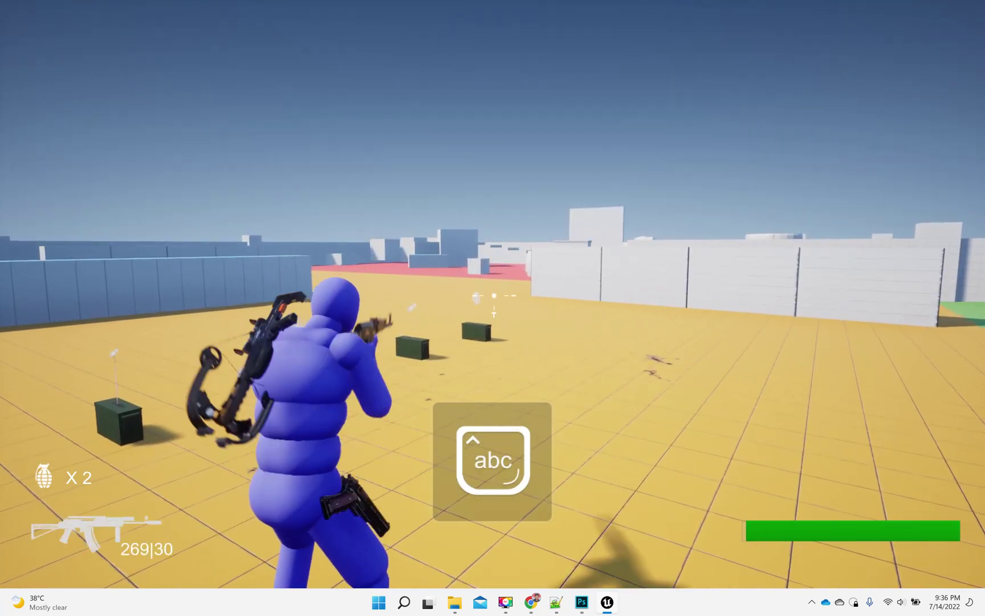
key("Caps_Lock")
key("1")
left_click(494, 295)
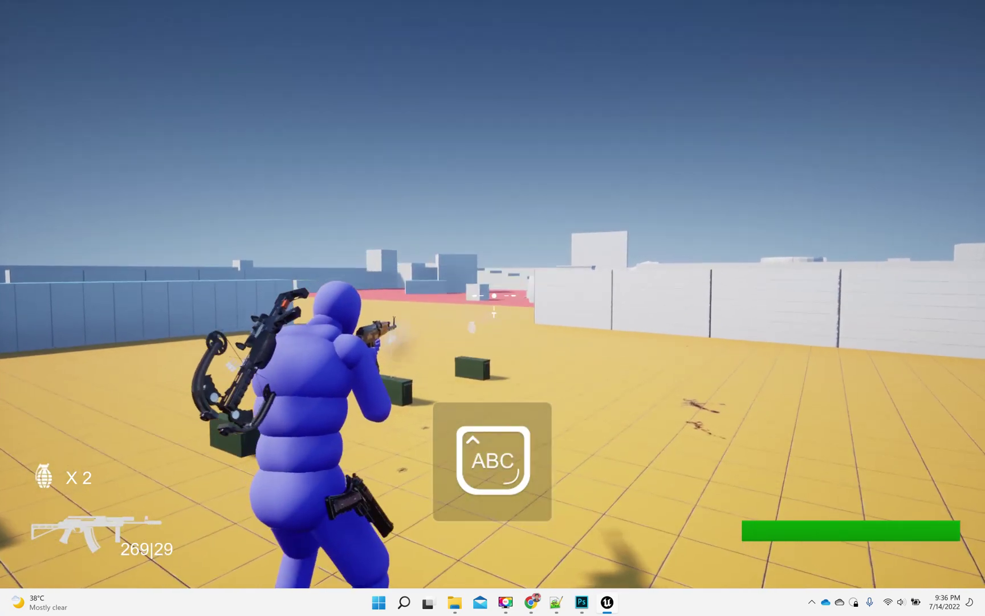
left_click(494, 295)
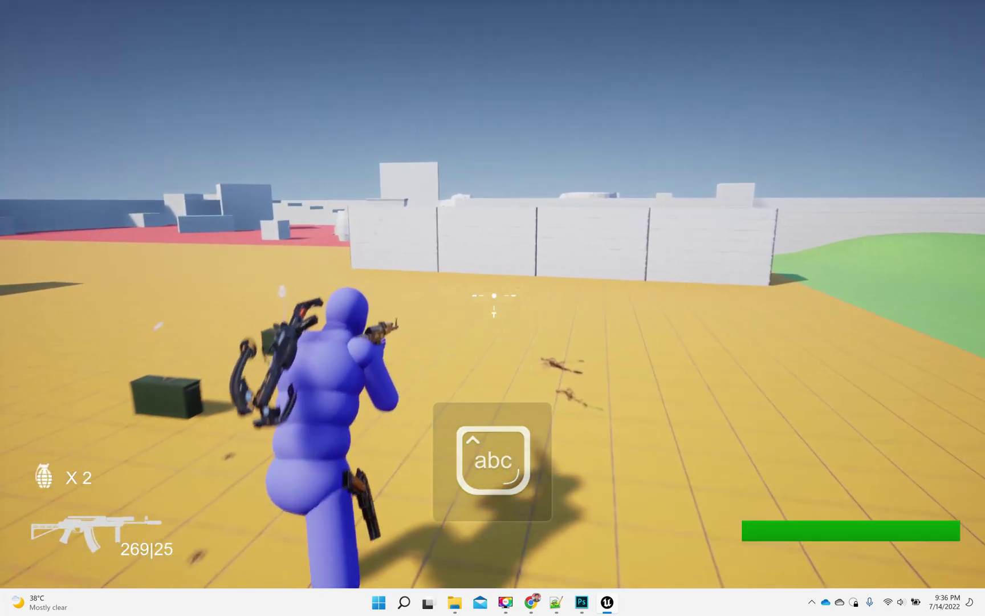
key("w")
key("w")
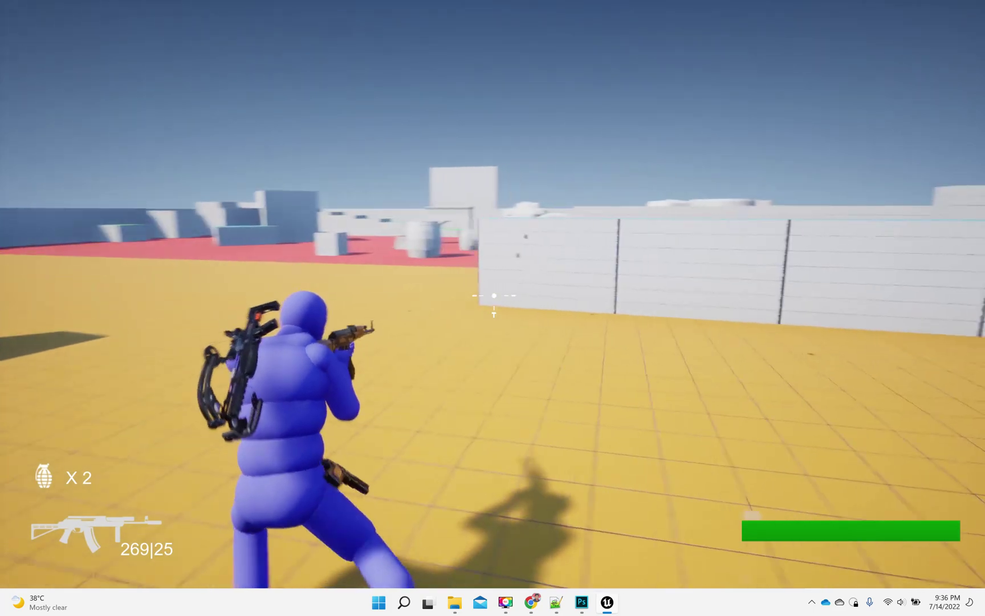
key("w")
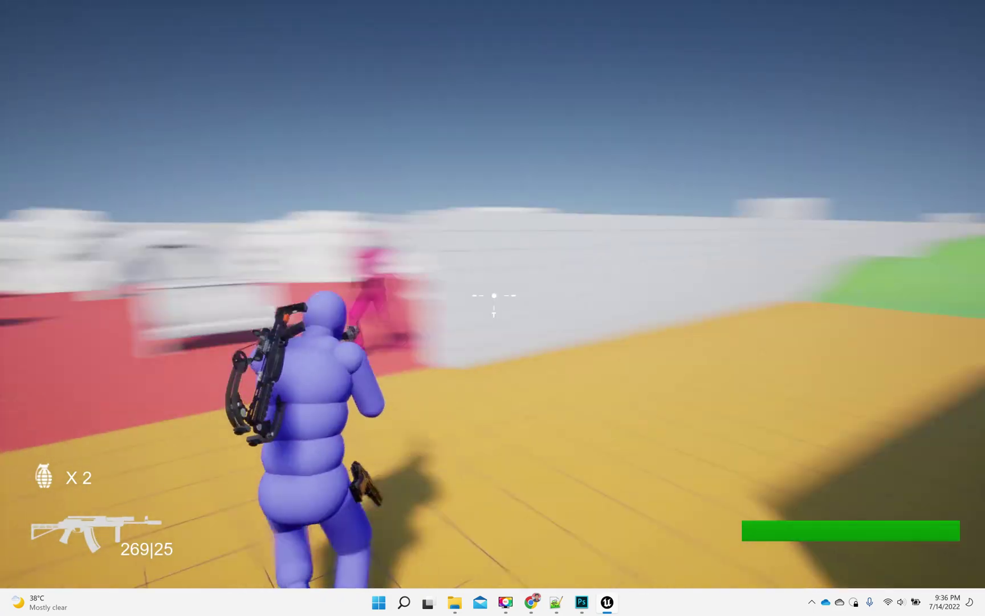
left_click_drag(494, 295, 494, 295)
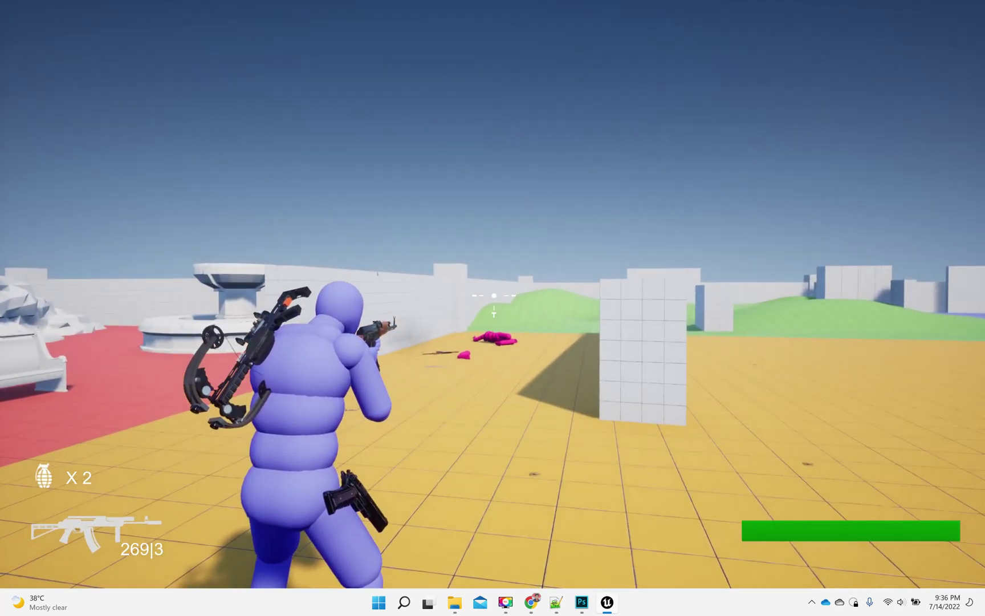
key("Escape")
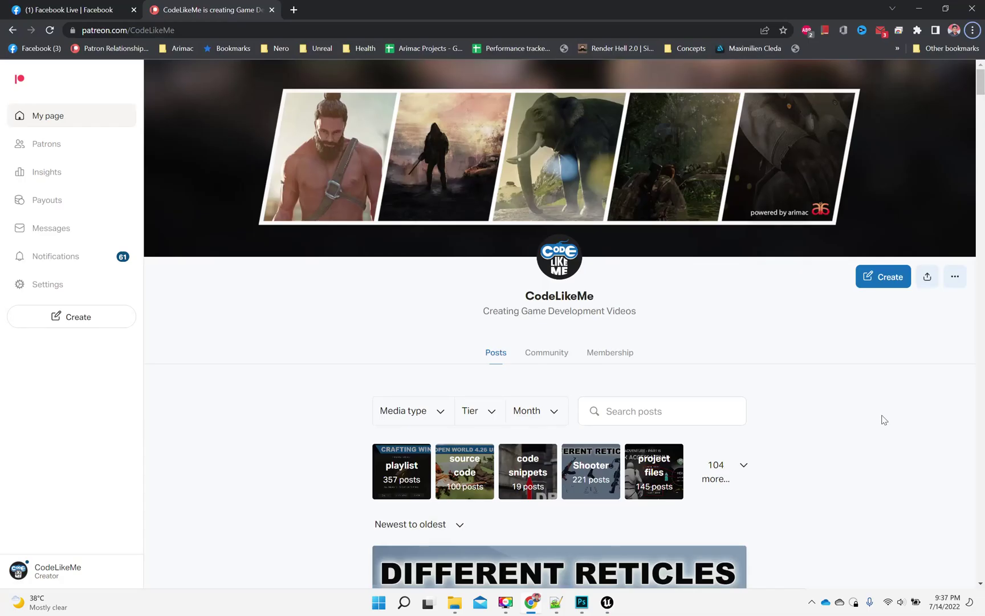
scroll(884, 417, "down", 1)
scroll(882, 406, "down", 4)
scroll(883, 405, "down", 3)
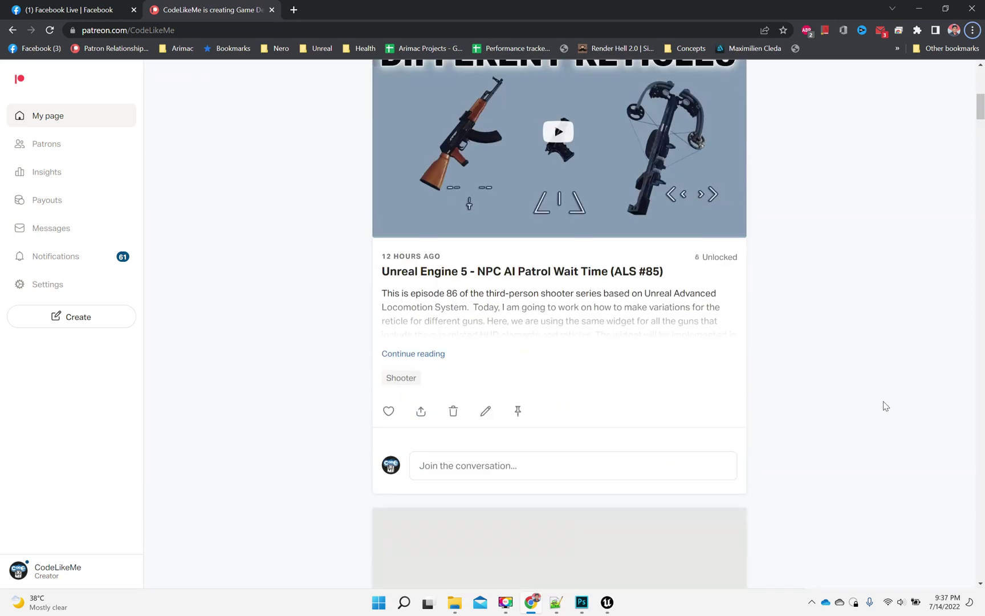
scroll(885, 406, "down", 4)
scroll(884, 406, "down", 5)
scroll(899, 405, "down", 4)
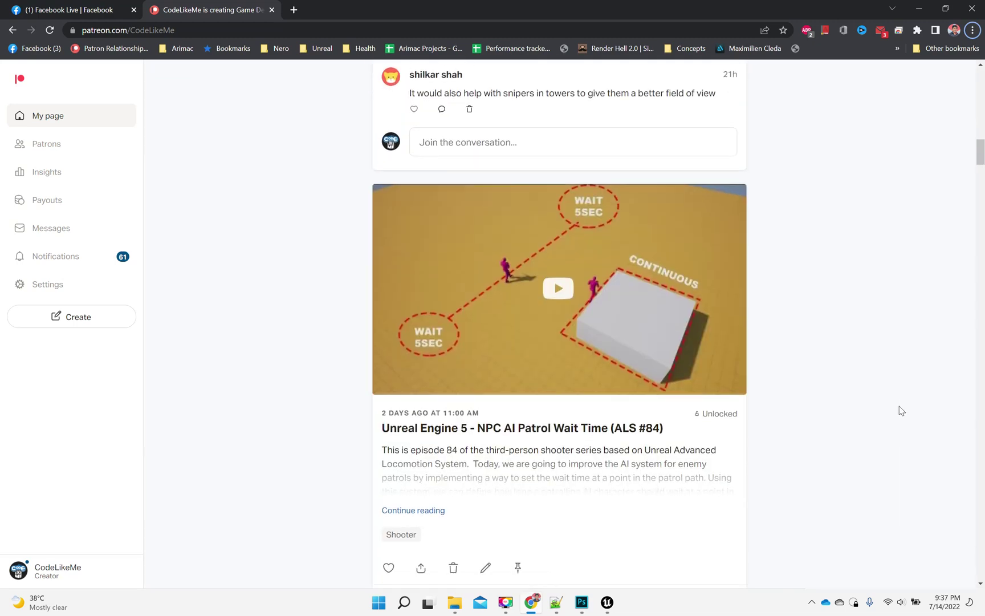
scroll(900, 406, "down", 5)
scroll(907, 414, "down", 5)
scroll(913, 416, "down", 4)
scroll(916, 416, "down", 6)
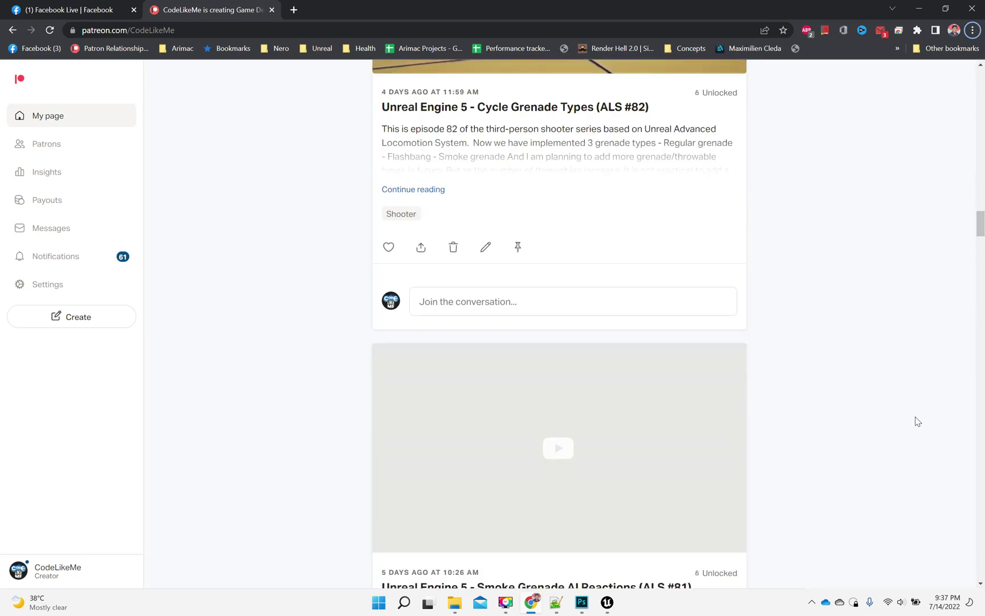
scroll(917, 419, "down", 4)
scroll(916, 418, "down", 4)
scroll(888, 390, "down", 4)
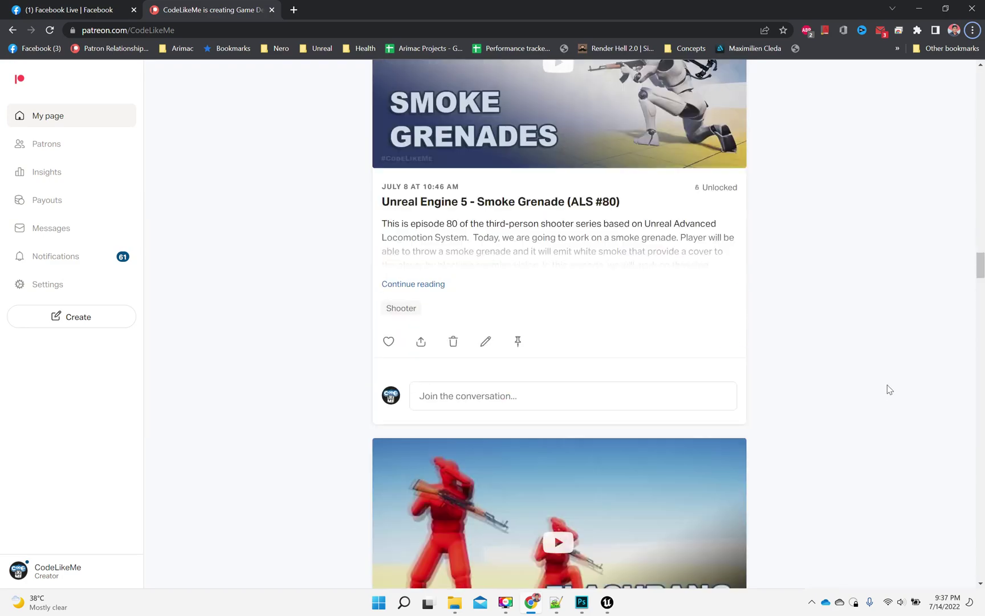
scroll(894, 398, "down", 4)
scroll(894, 400, "down", 4)
scroll(897, 405, "down", 4)
scroll(902, 412, "down", 3)
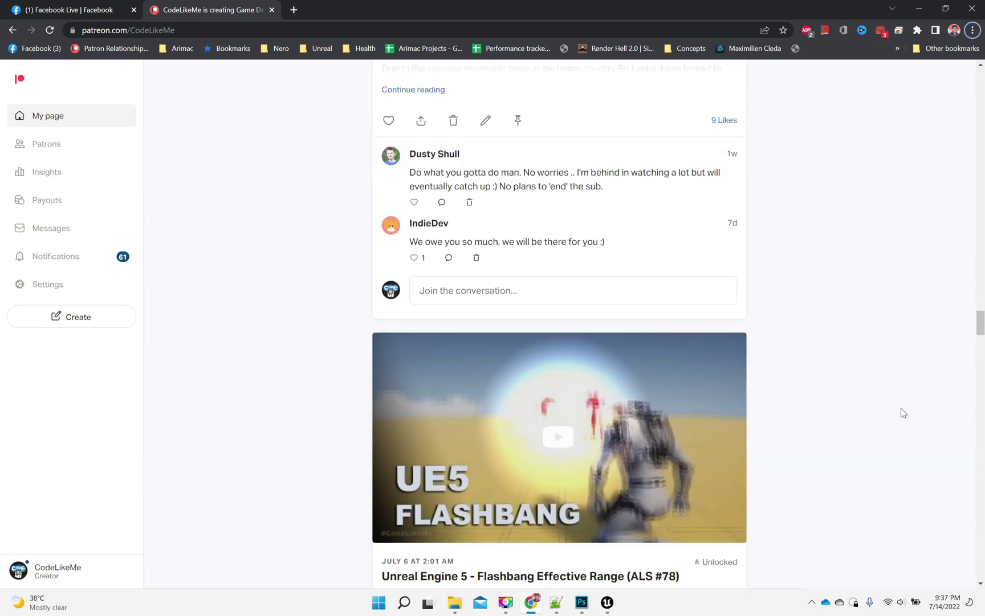
scroll(902, 413, "down", 4)
scroll(904, 413, "down", 4)
scroll(904, 414, "down", 4)
scroll(904, 414, "down", 4)
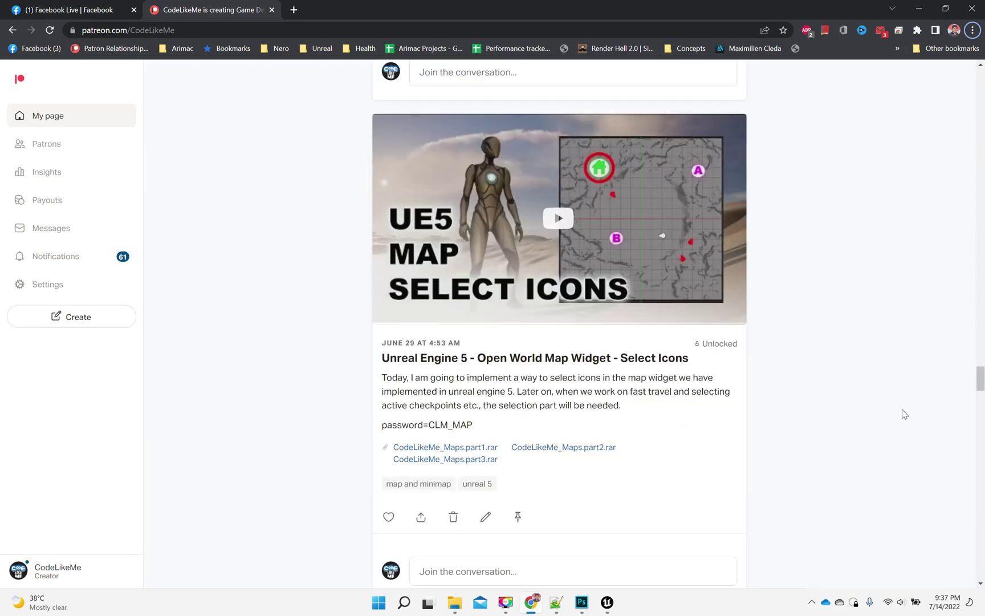
scroll(905, 415, "down", 4)
scroll(905, 414, "down", 4)
scroll(905, 414, "down", 4)
scroll(904, 414, "down", 4)
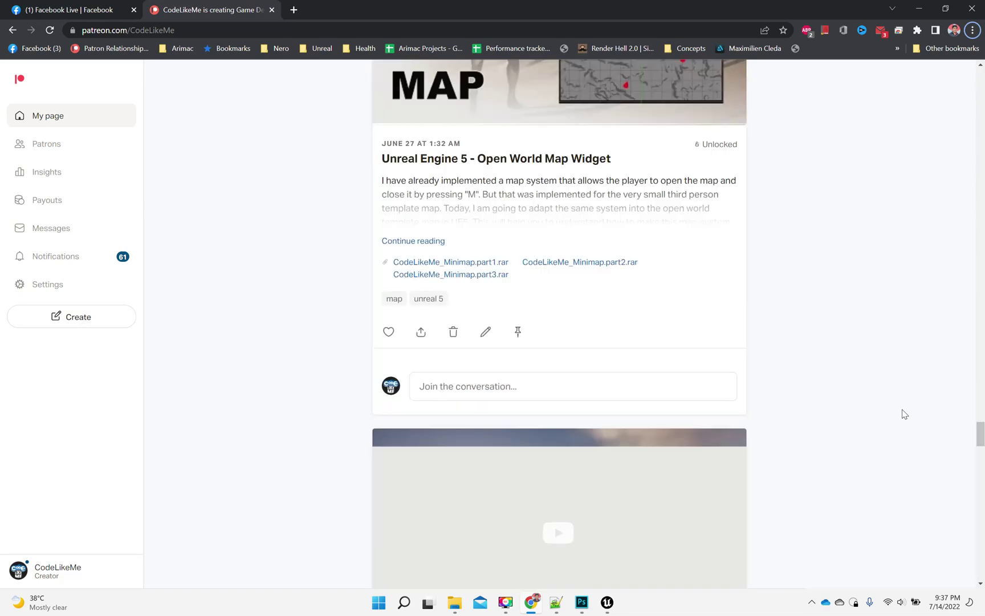